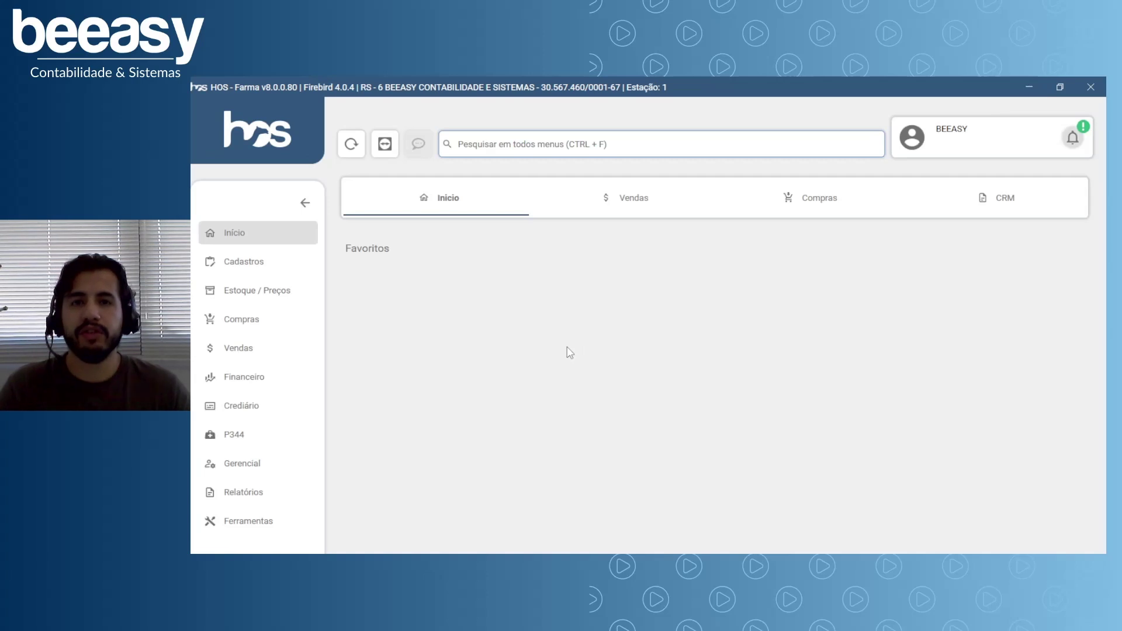
Open the Cadastro De Clientes form from the Cadastros area's Clientes tile.
left_click(251, 273)
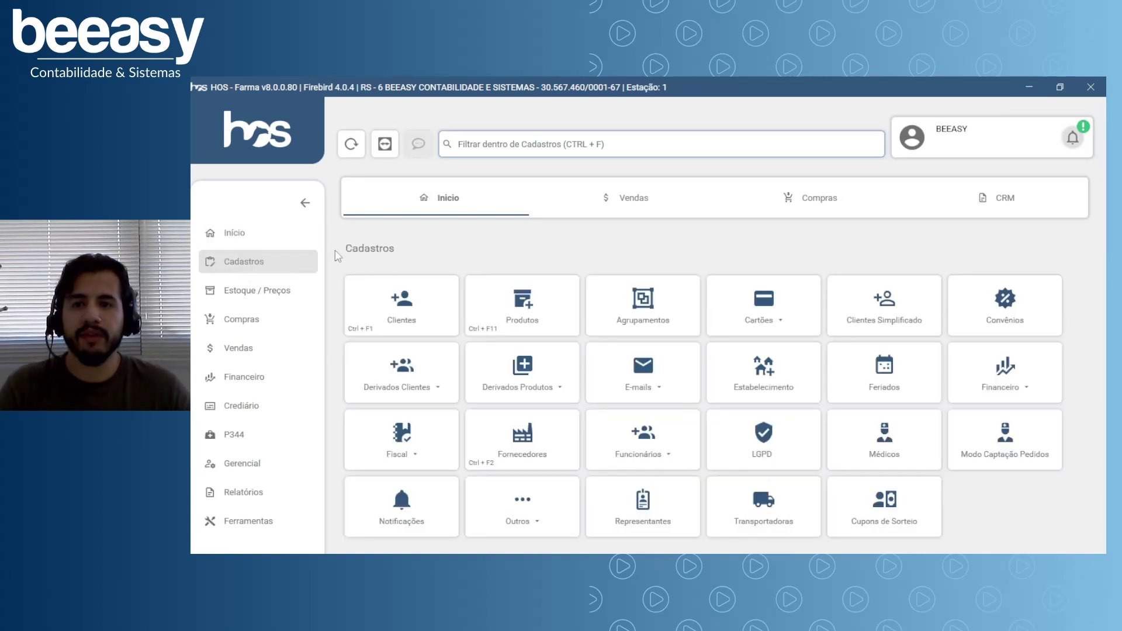
left_click(403, 322)
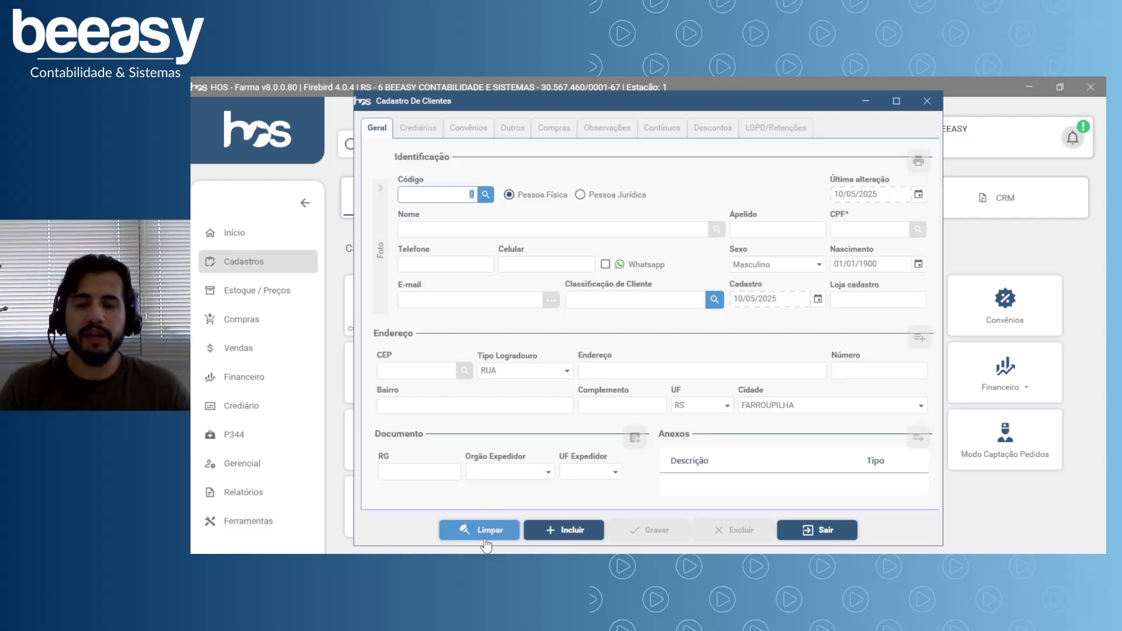
left_click(467, 296)
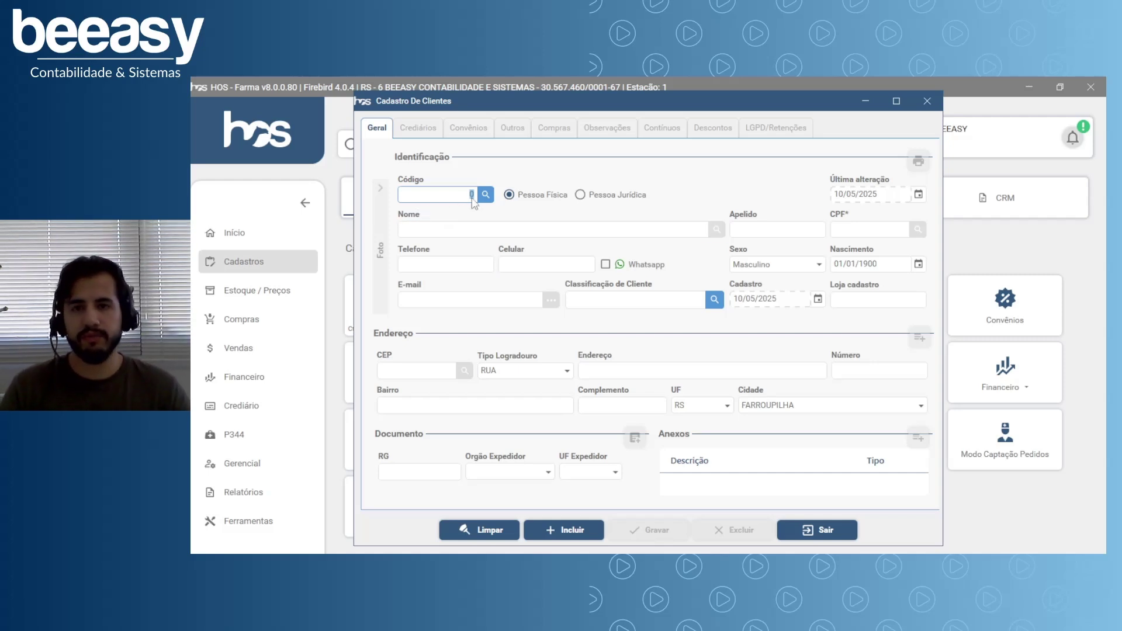
left_click(472, 230)
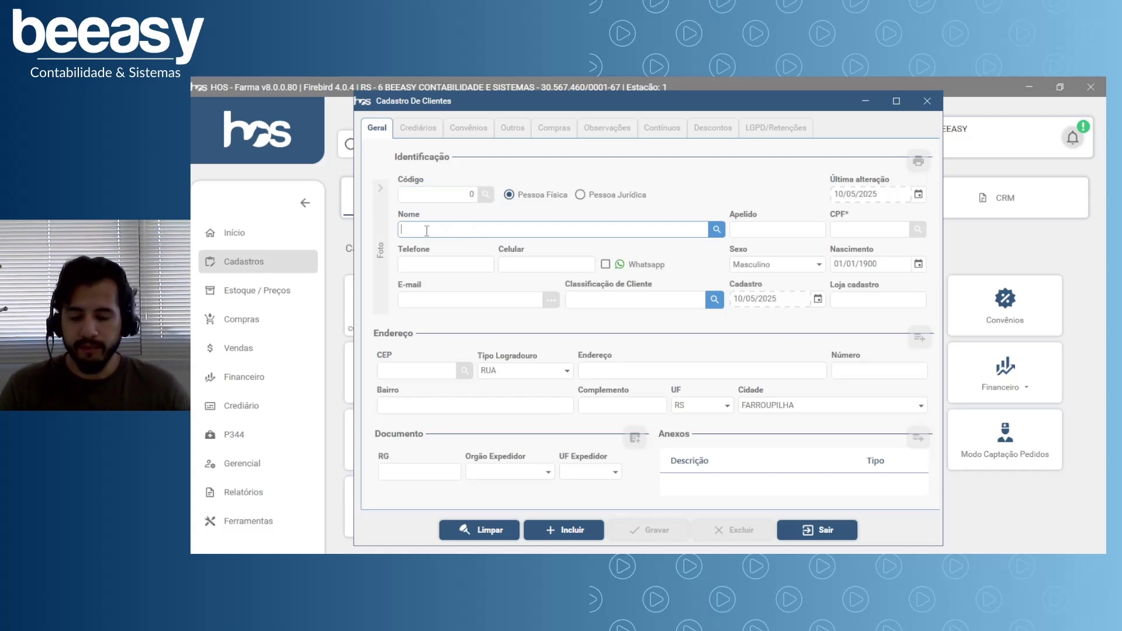
type("WILLIAM")
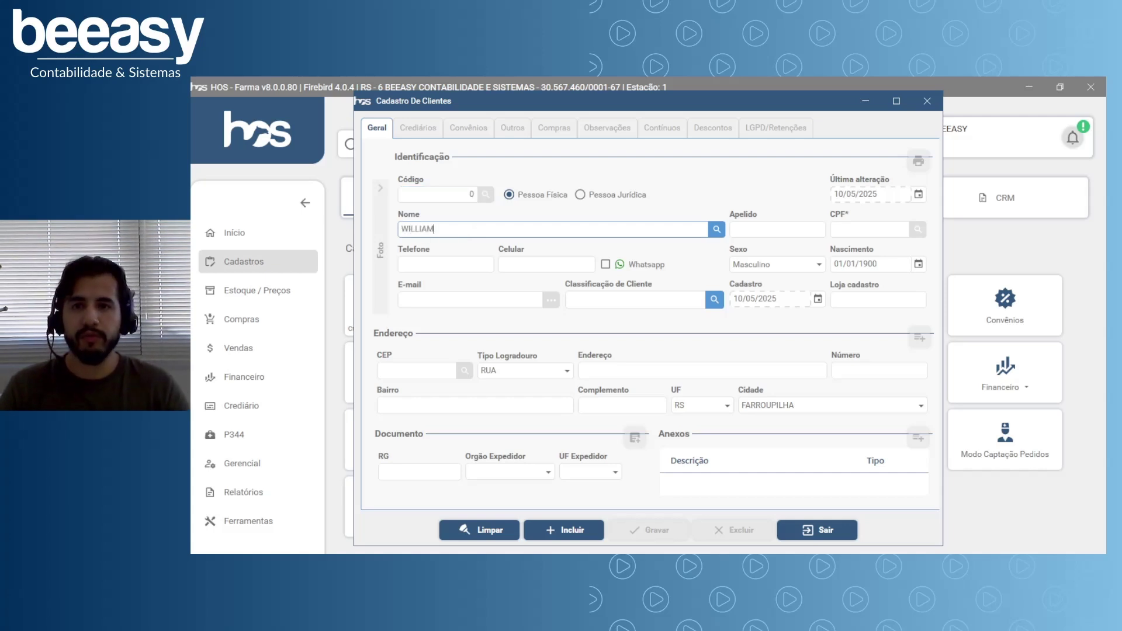
key("Return")
scroll(458, 473, "down", 2)
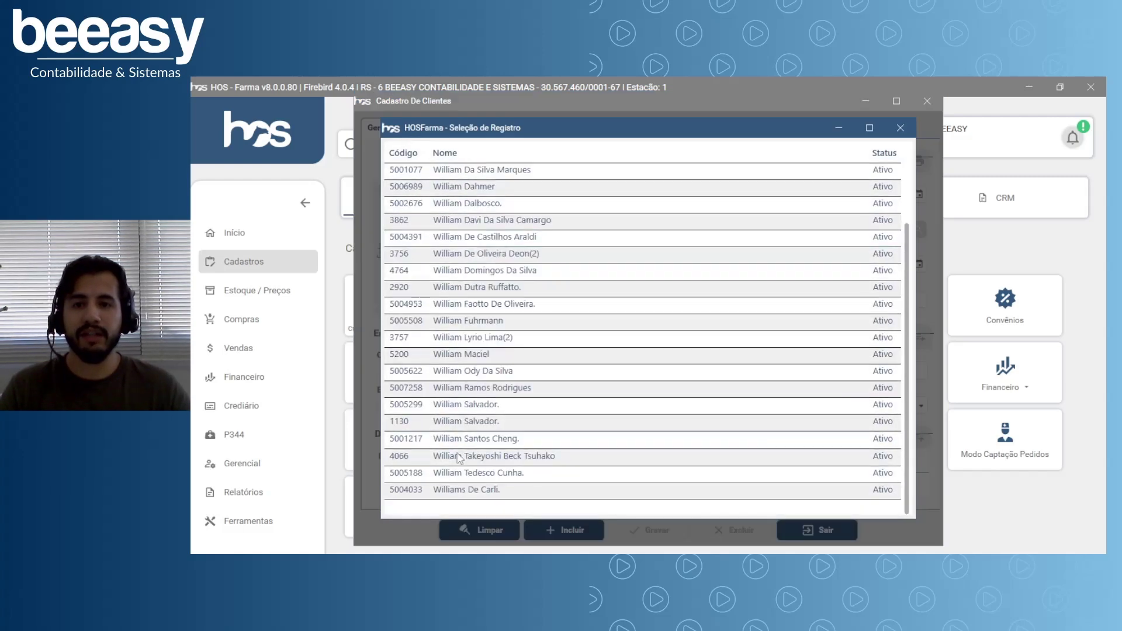
scroll(458, 473, "up", 2)
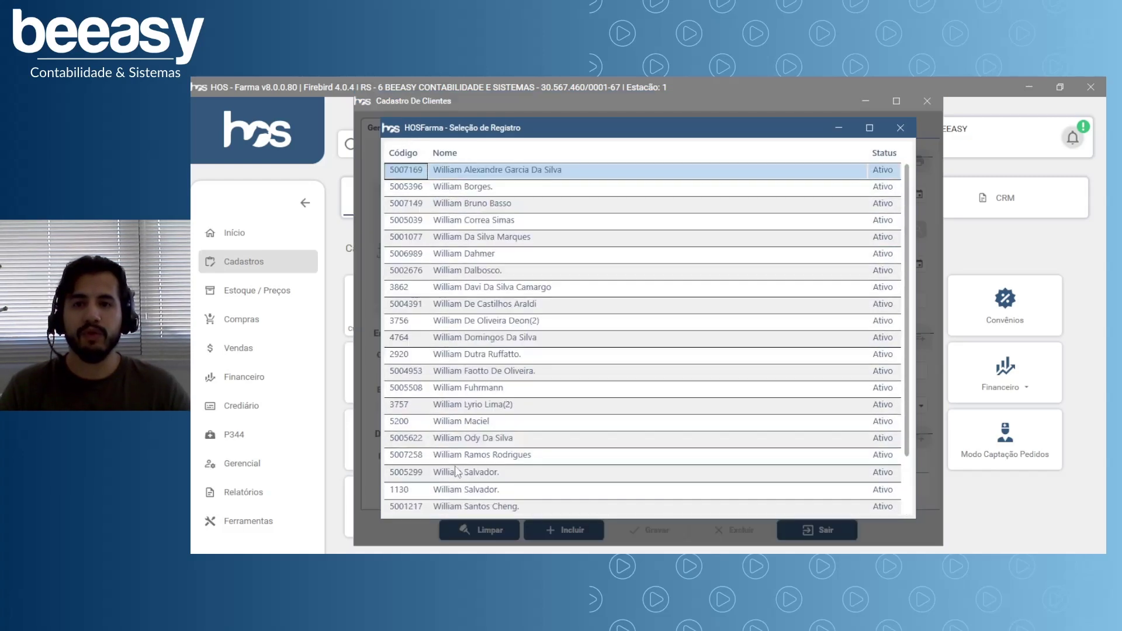
left_click(900, 128)
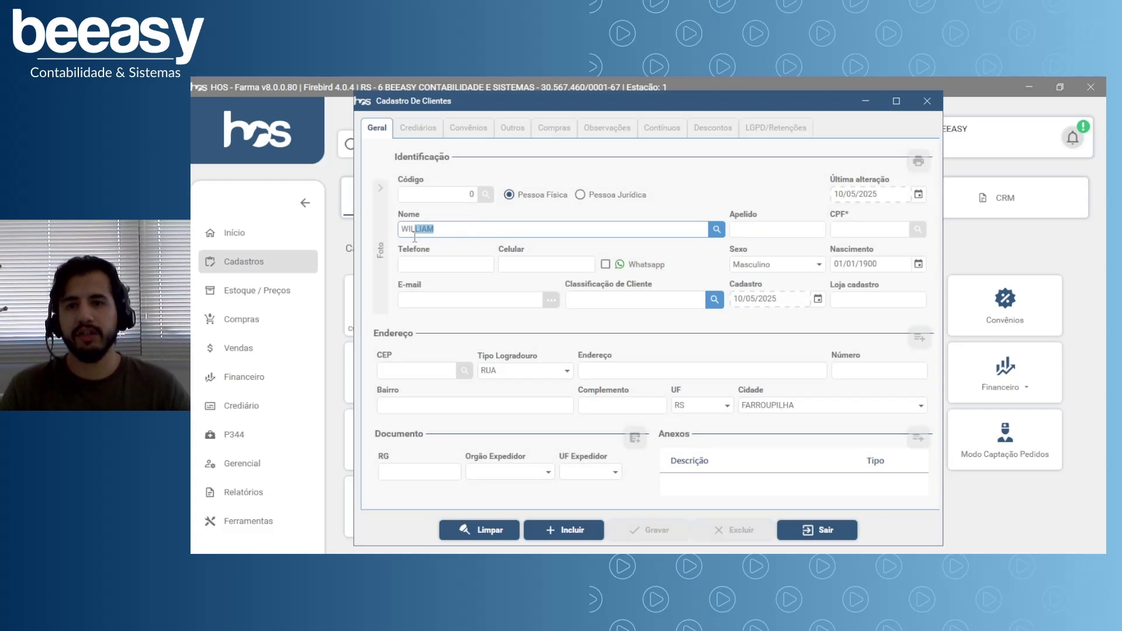
key("BackSpace")
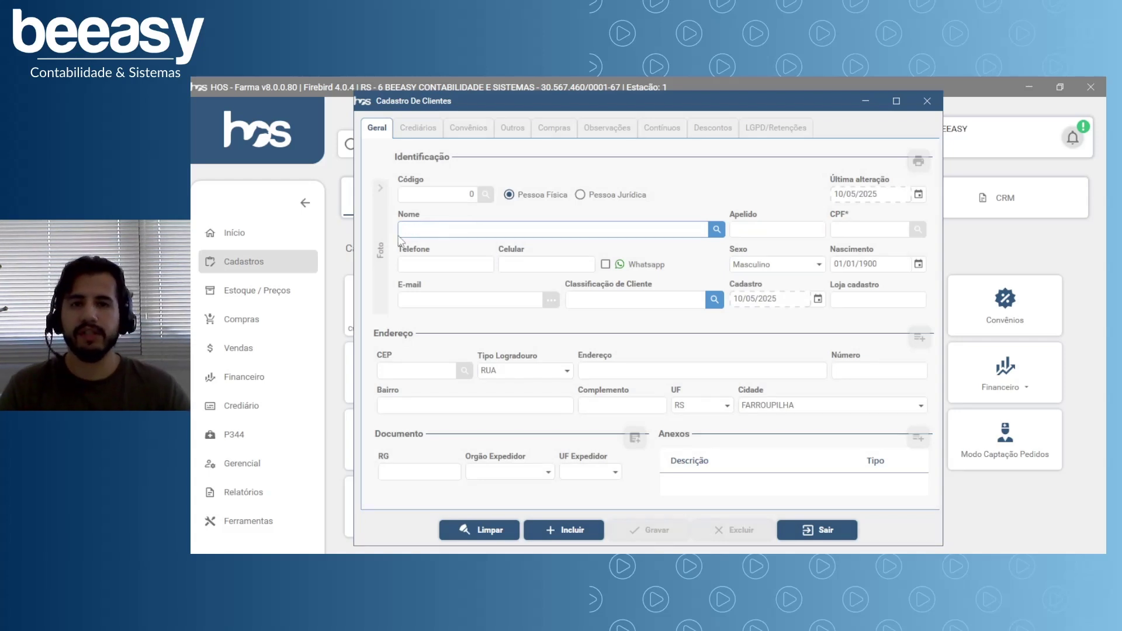
left_click(868, 231)
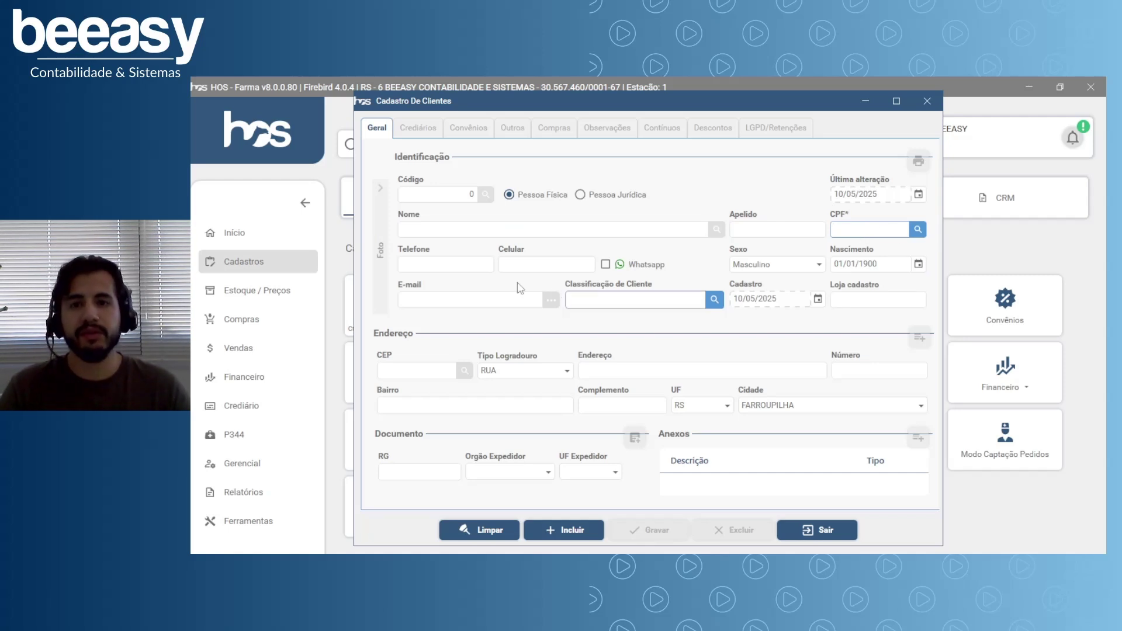
left_click(503, 229)
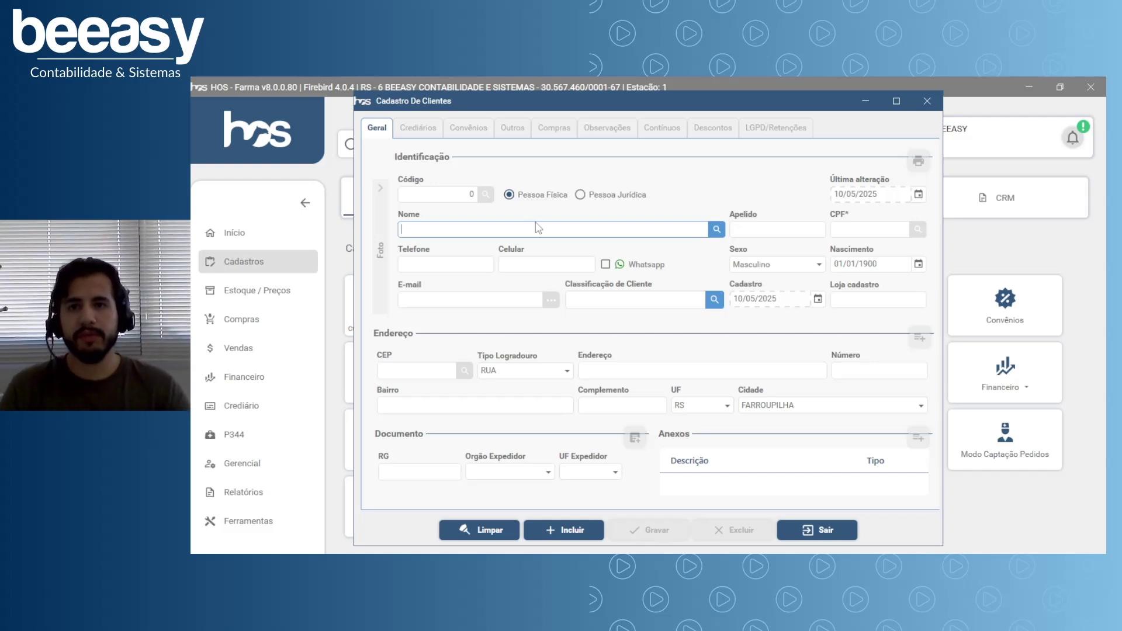
Clear the client form and create a new client record, code 5418.
left_click(494, 530)
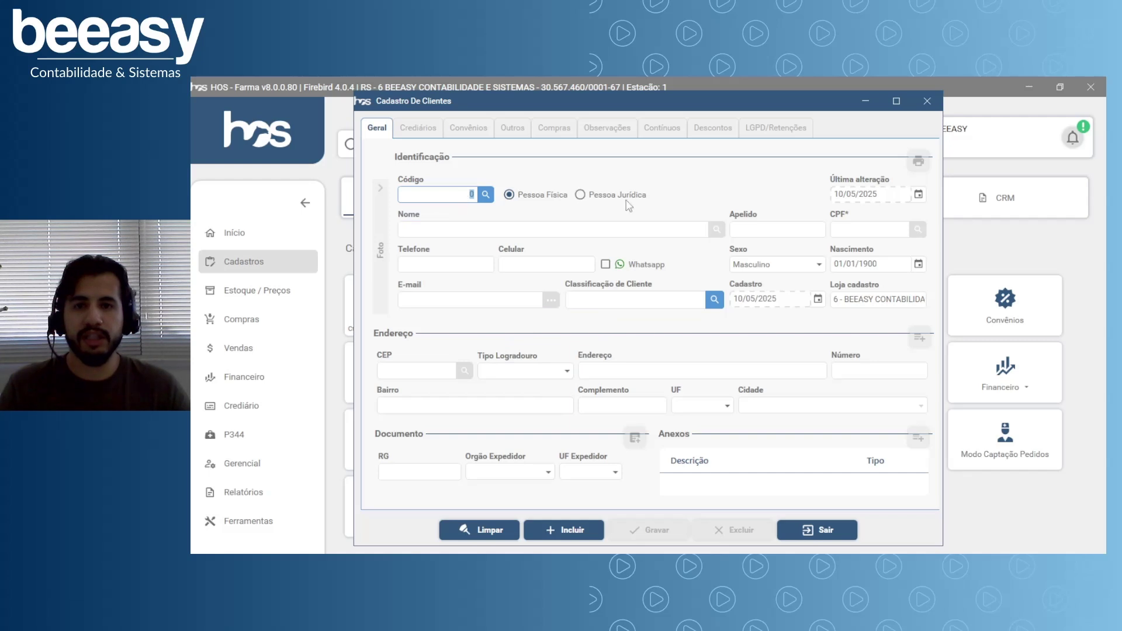
left_click(630, 228)
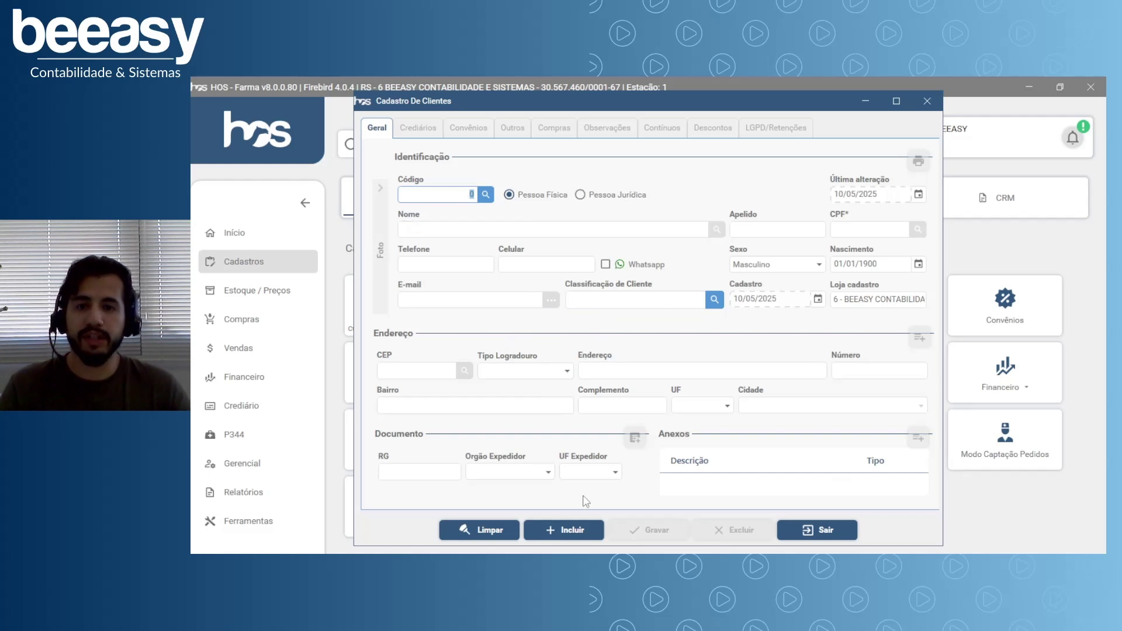
left_click(560, 531)
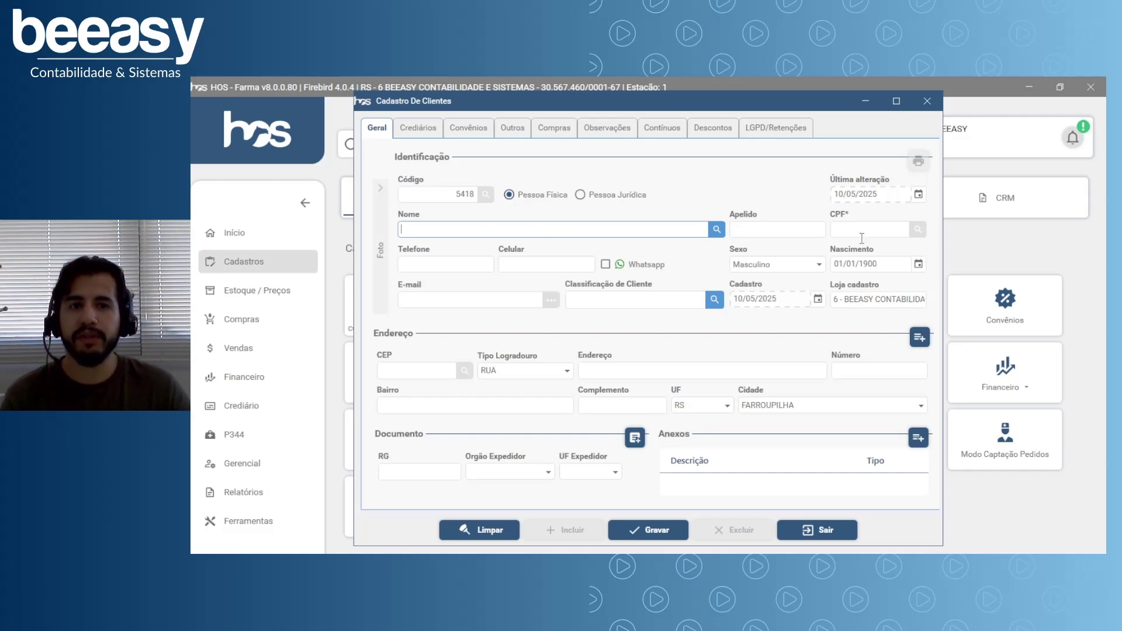
left_click(392, 469)
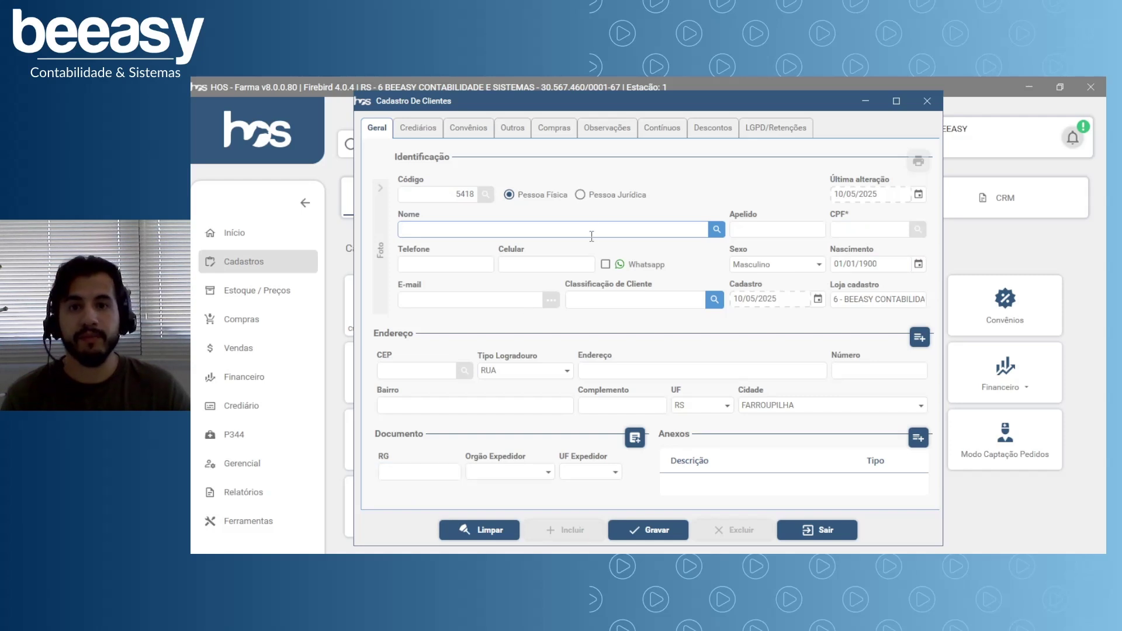
left_click(590, 198)
left_click(841, 231)
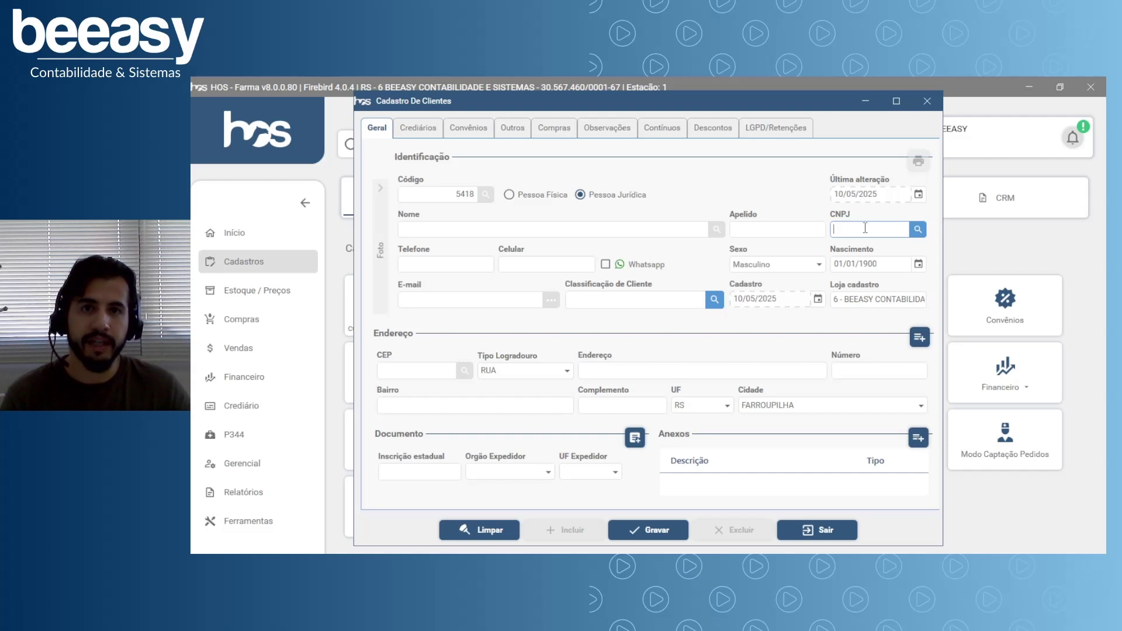
left_click(412, 472)
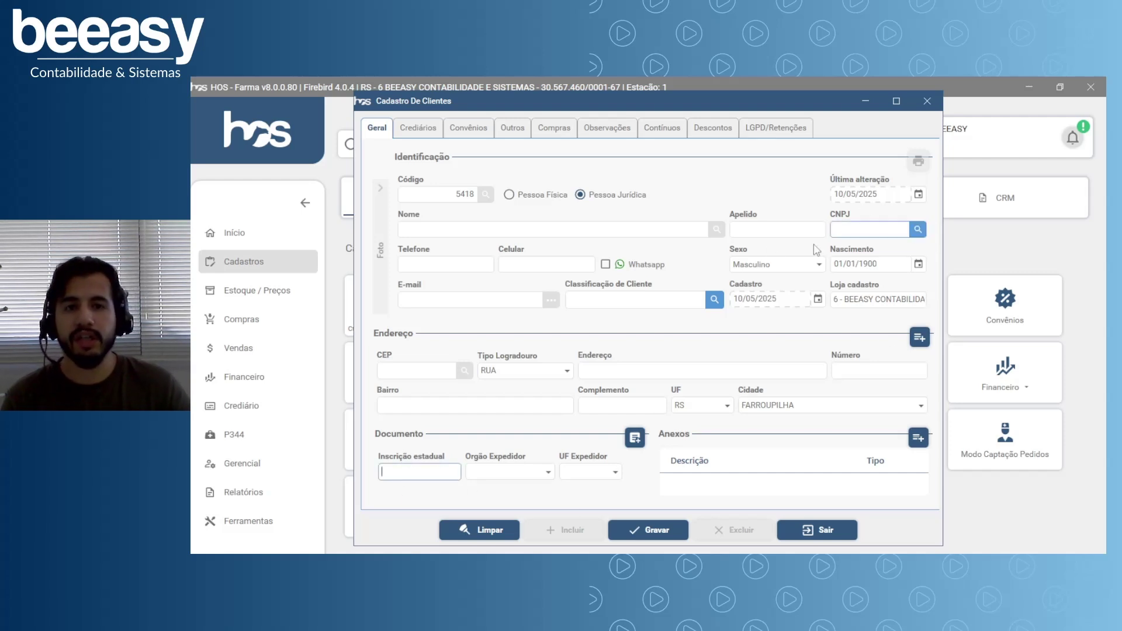
left_click(547, 200)
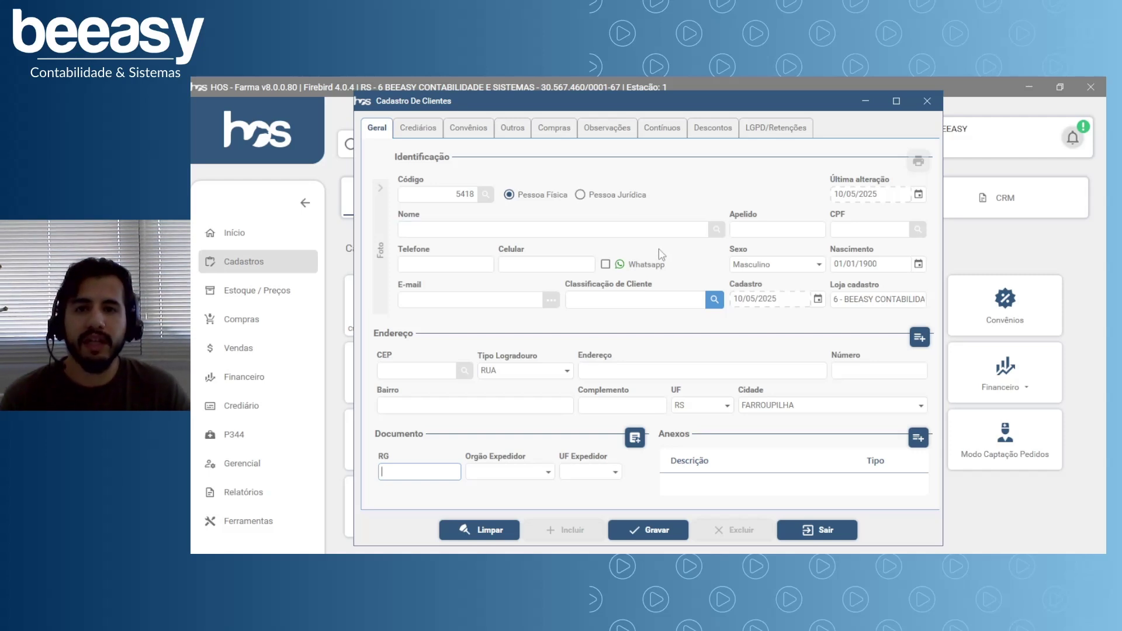
Enter the client's full name, nickname and CPF, correcting the CPF after the invalid warning.
left_click(535, 228)
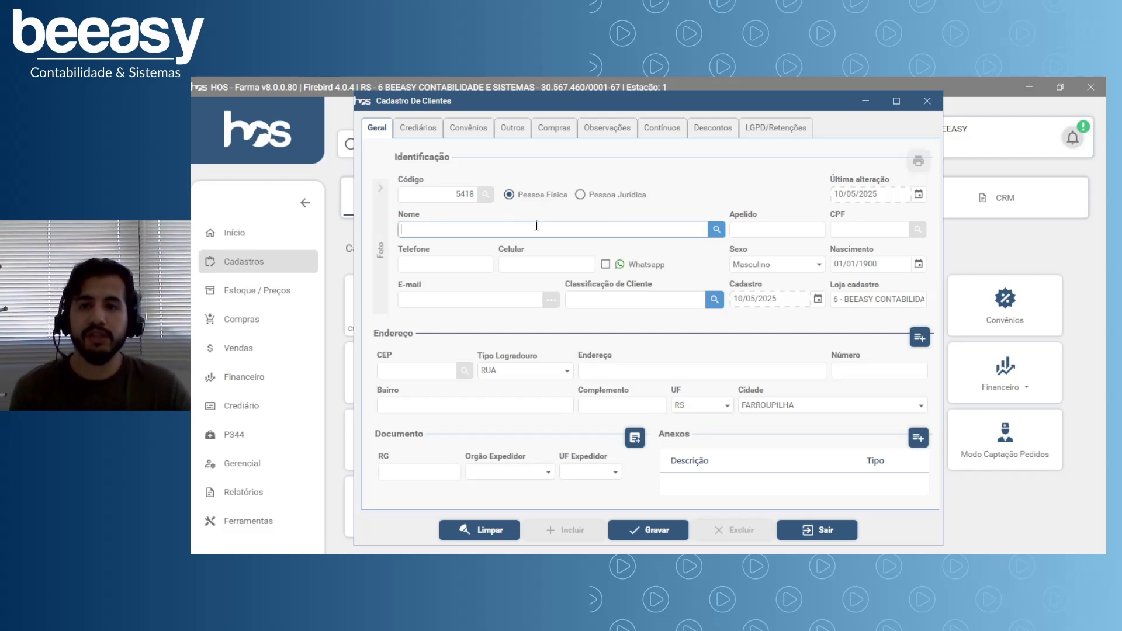
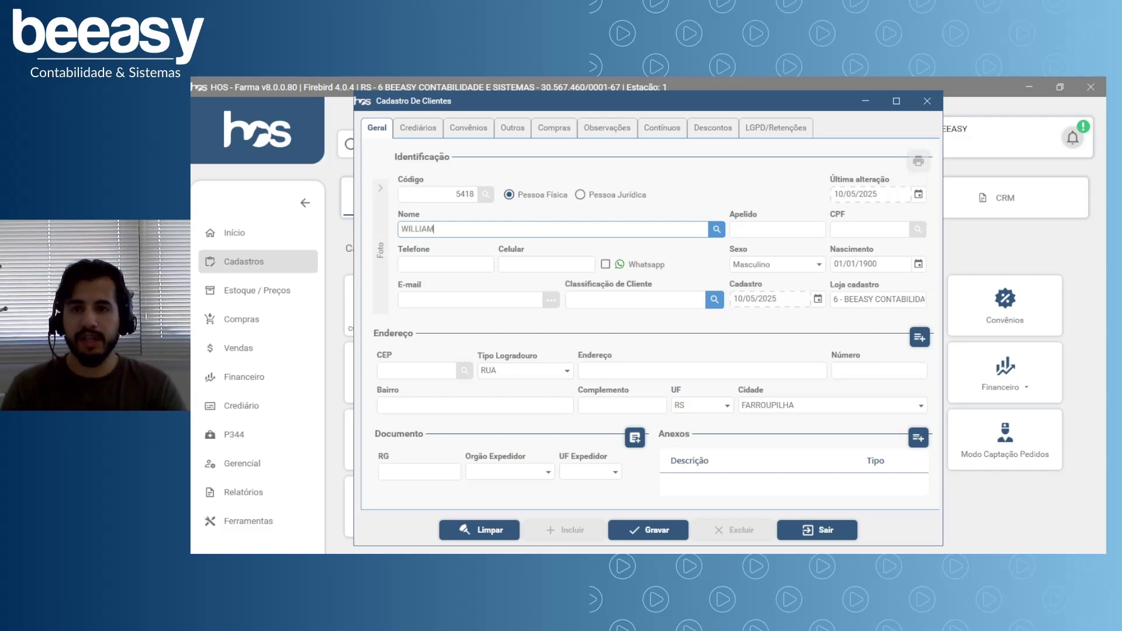
key("Tab")
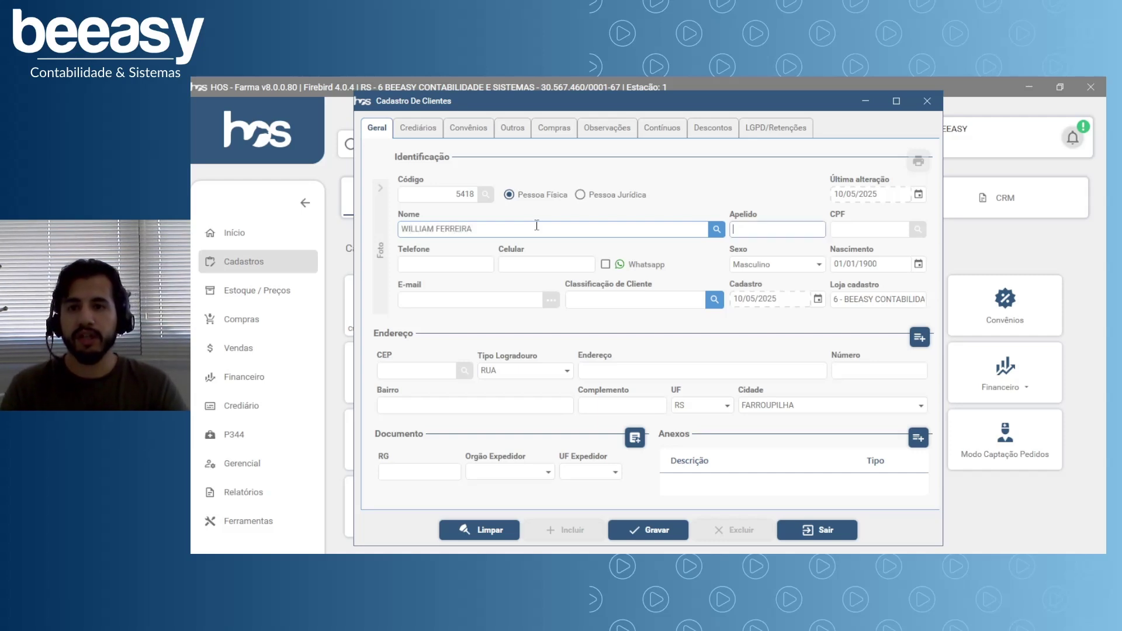
type("WILLIAM")
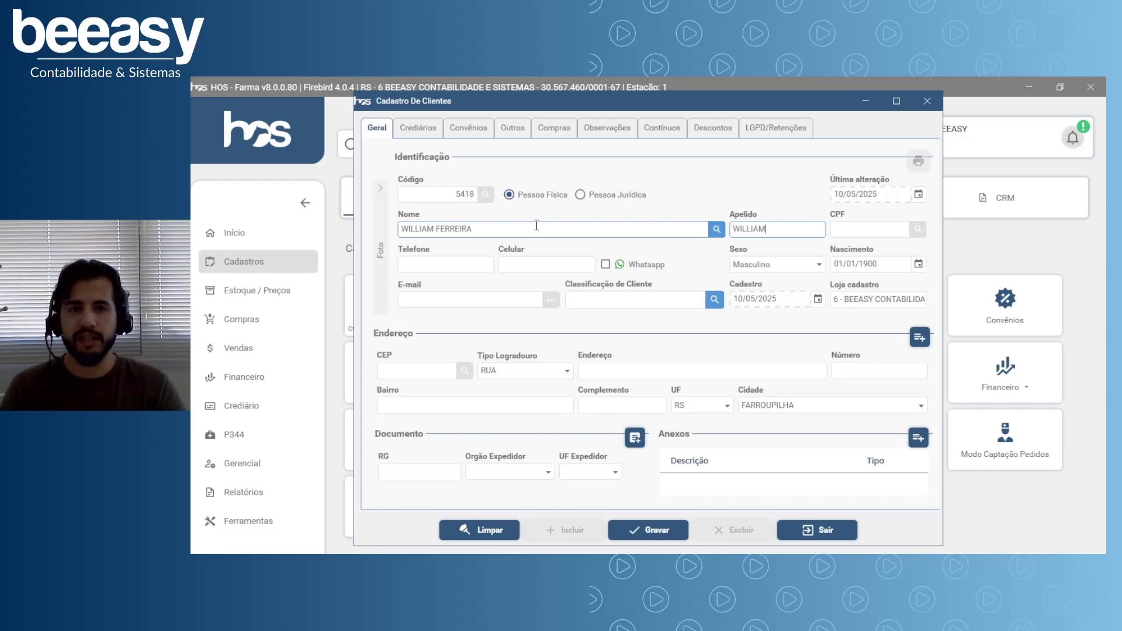
key("Tab")
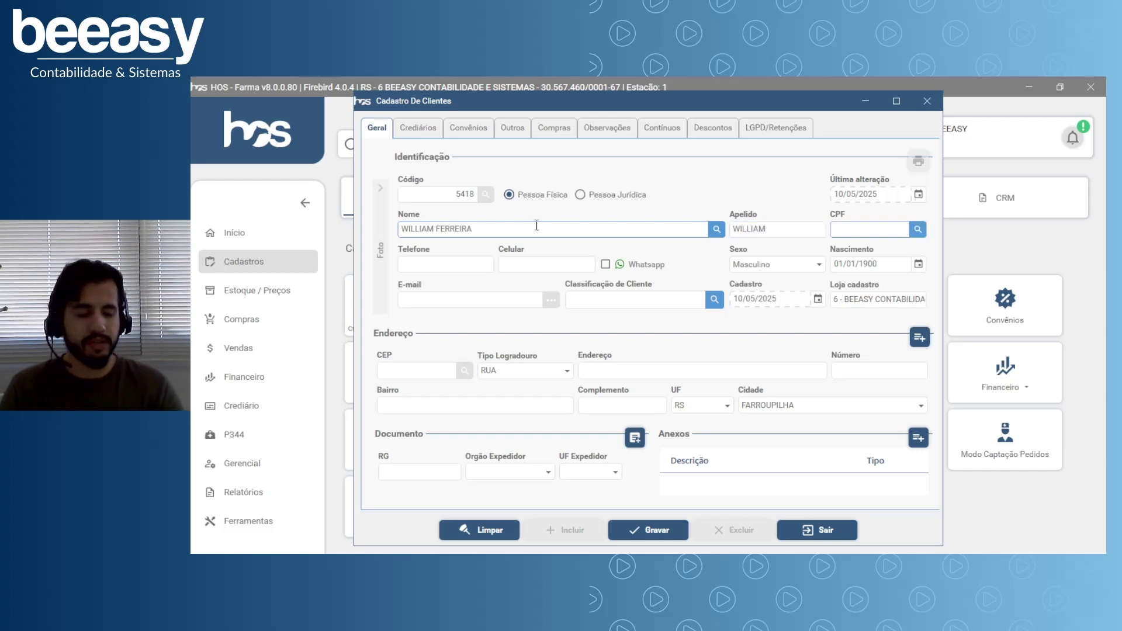
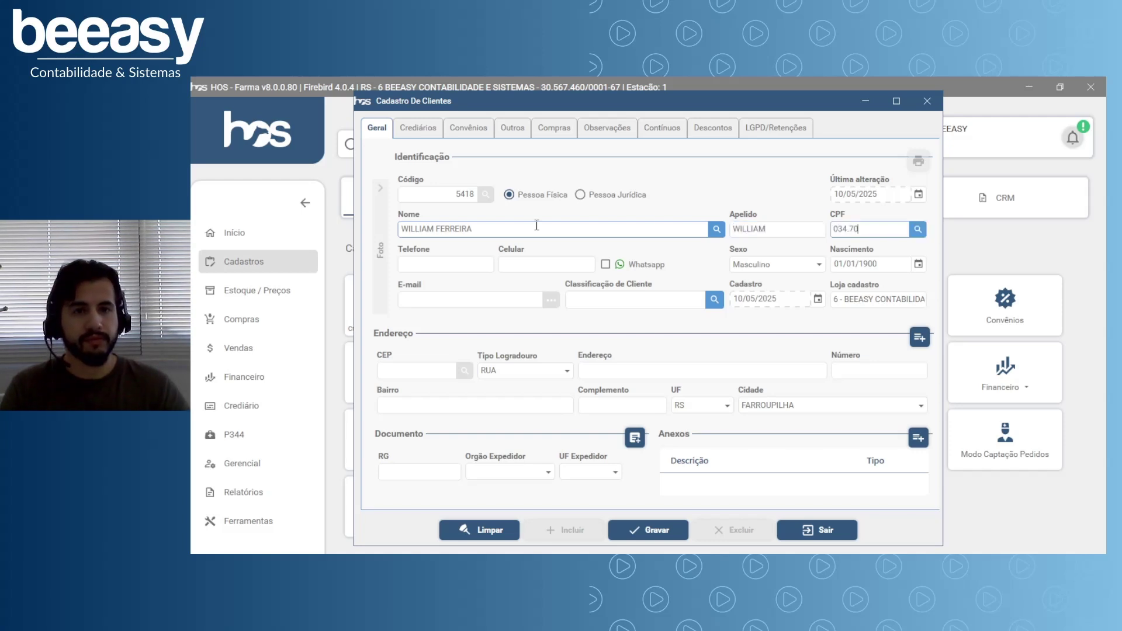
key("Tab")
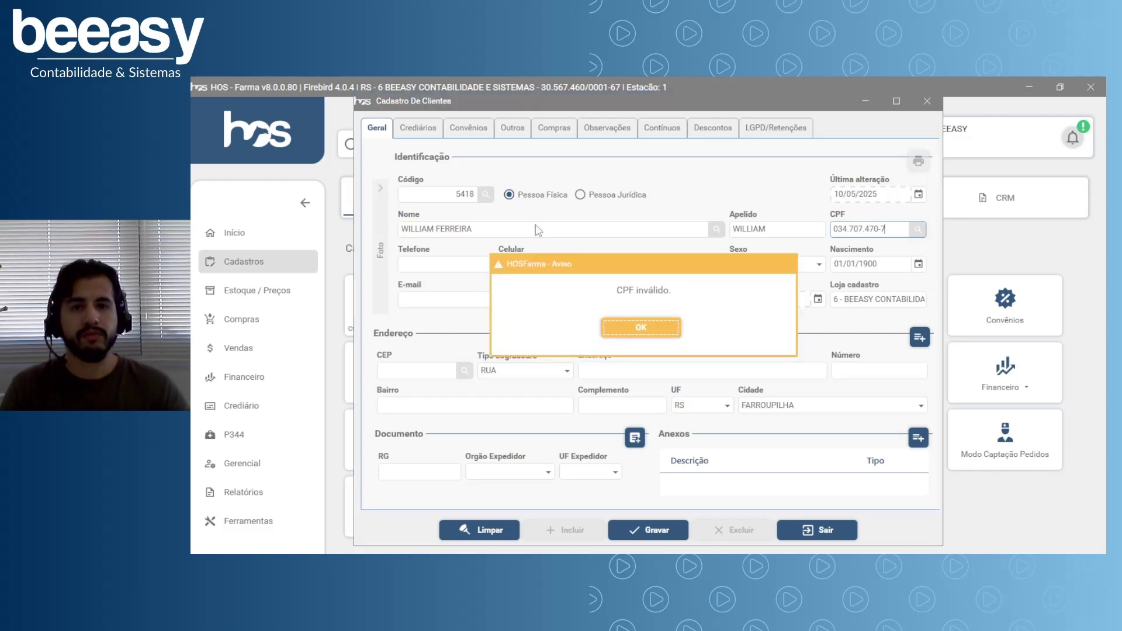
left_click(641, 327)
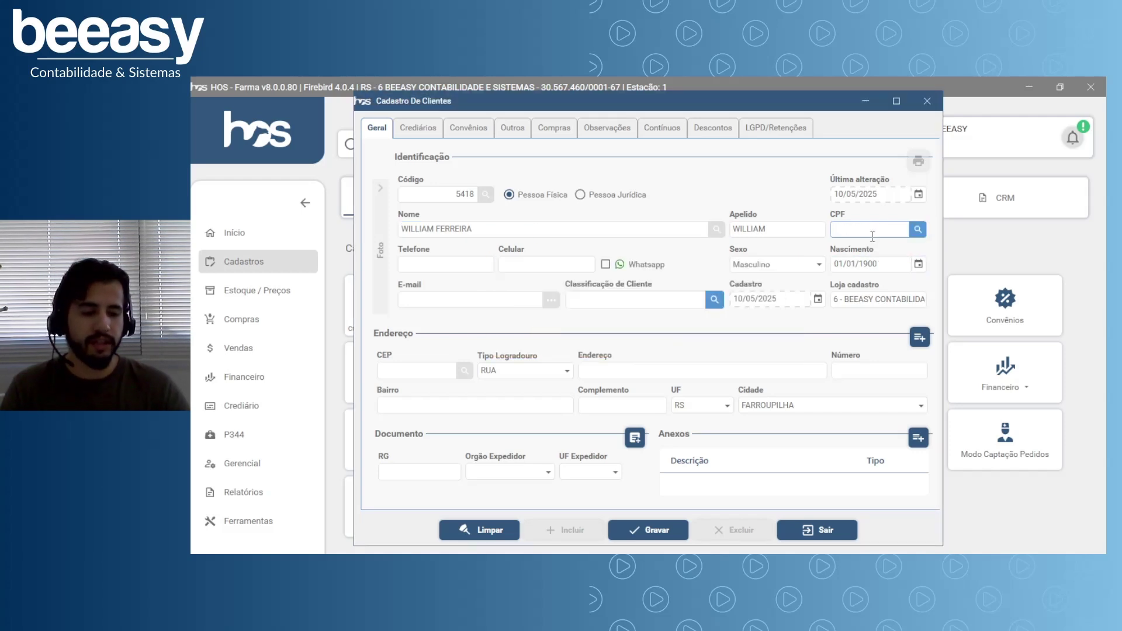
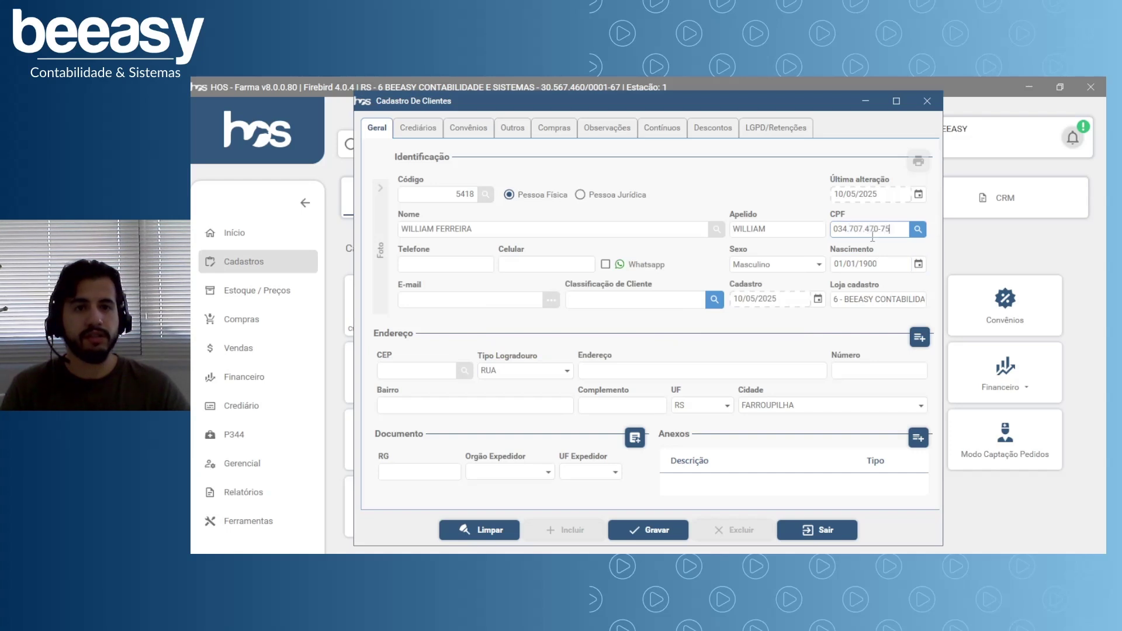
key("Tab")
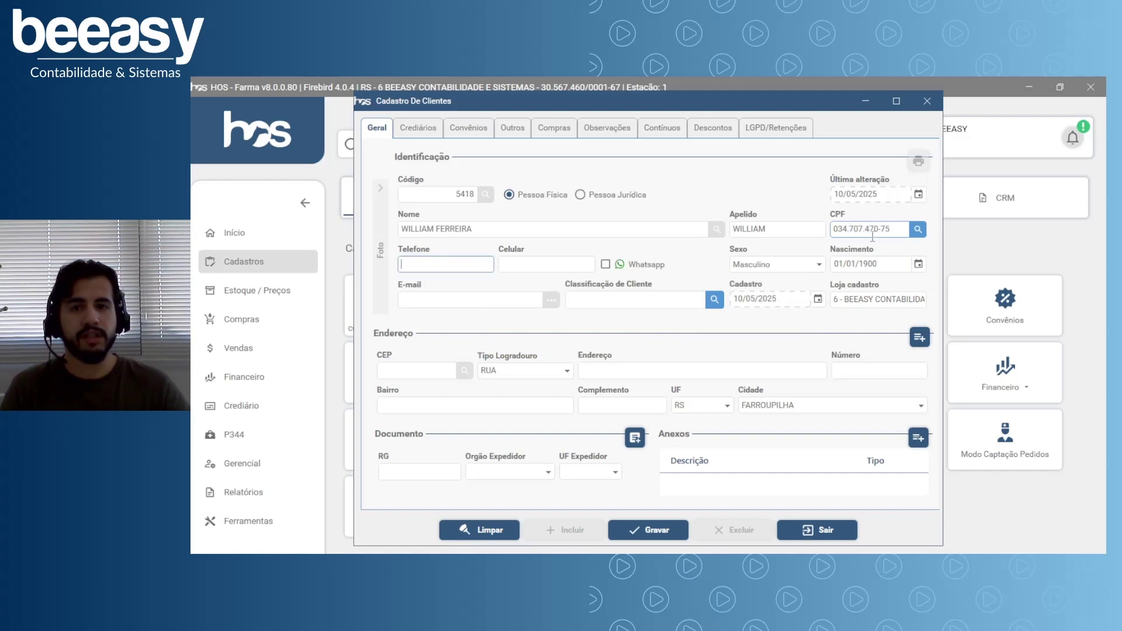
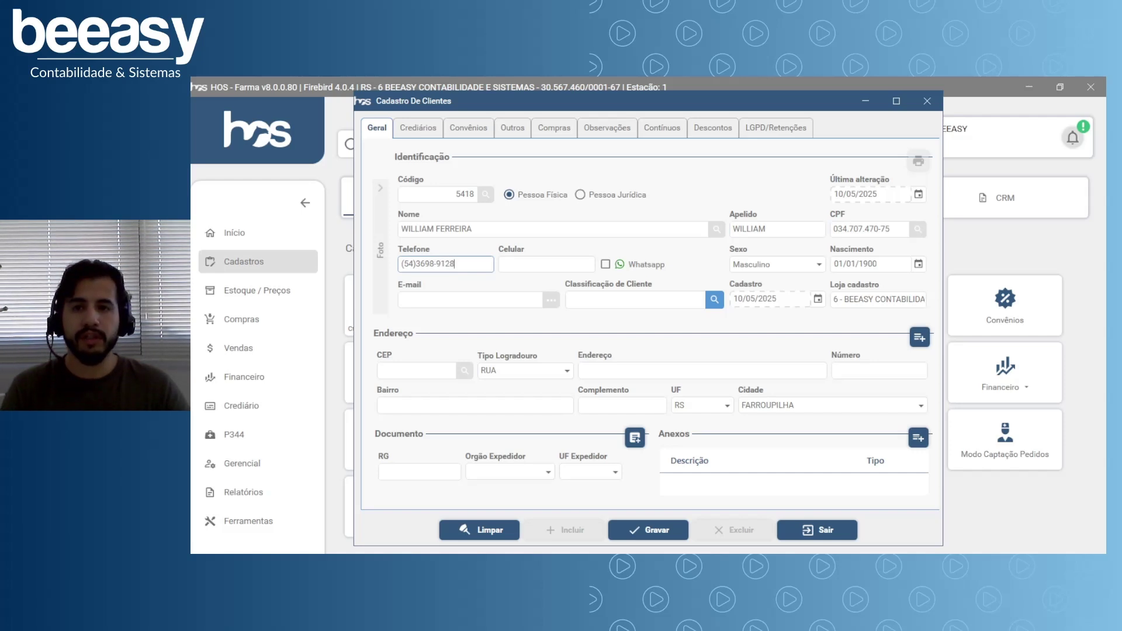
Enter the client's landline and mobile phone numbers.
key("Tab")
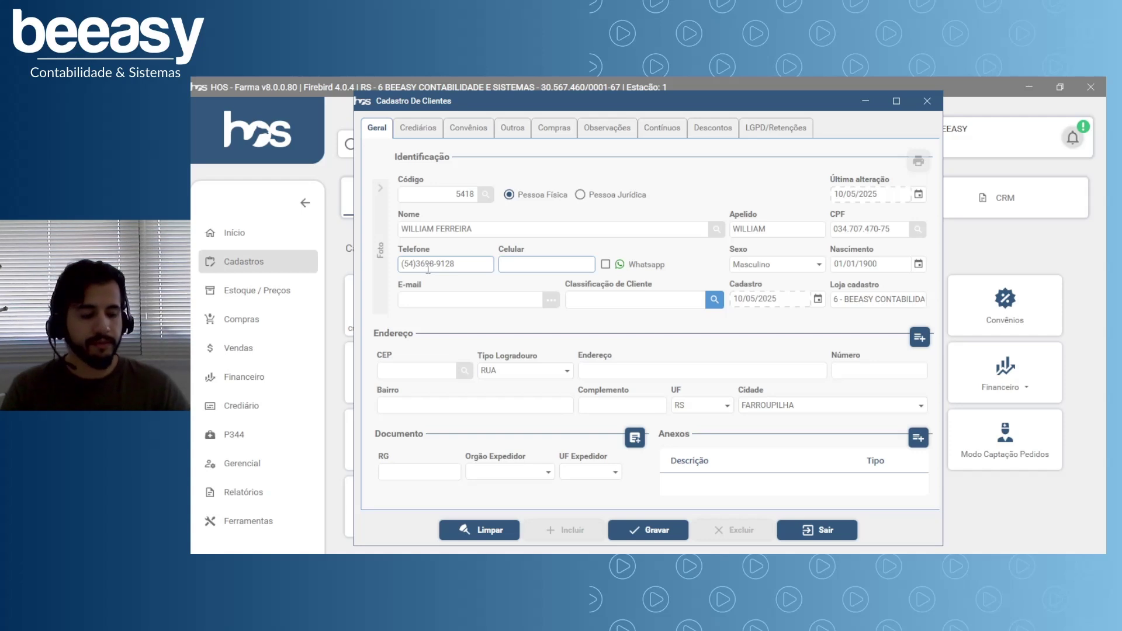
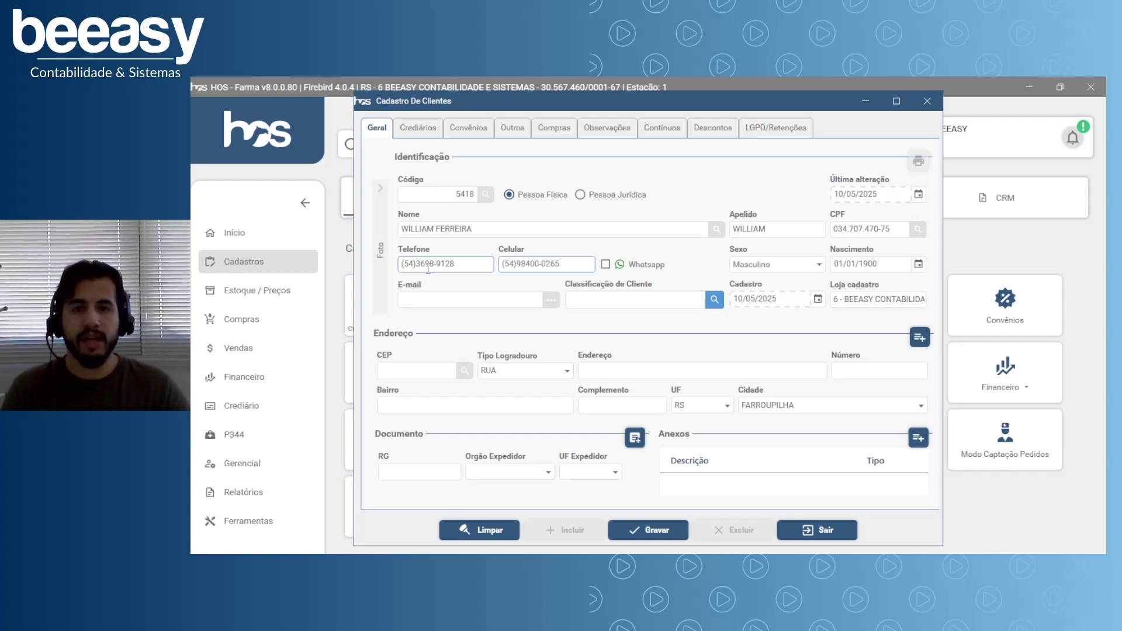
key("Tab")
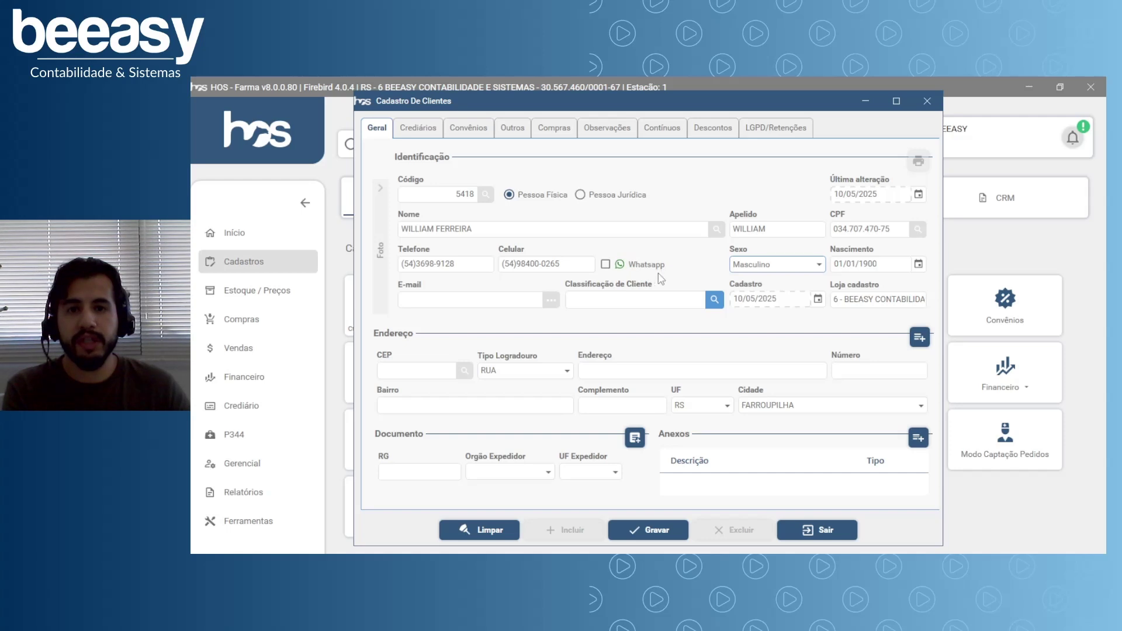
Flag the mobile as Whatsapp and replace the 01/01/1900 Nascimento placeholder with the client's birth date.
left_click(605, 265)
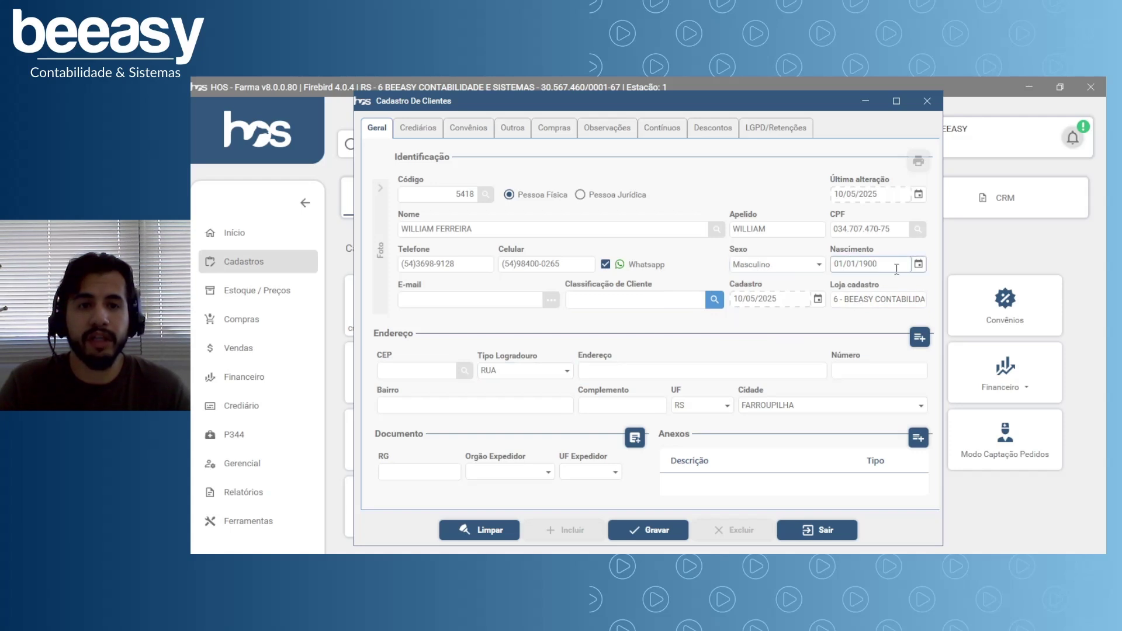
left_click_drag(894, 266, 831, 266)
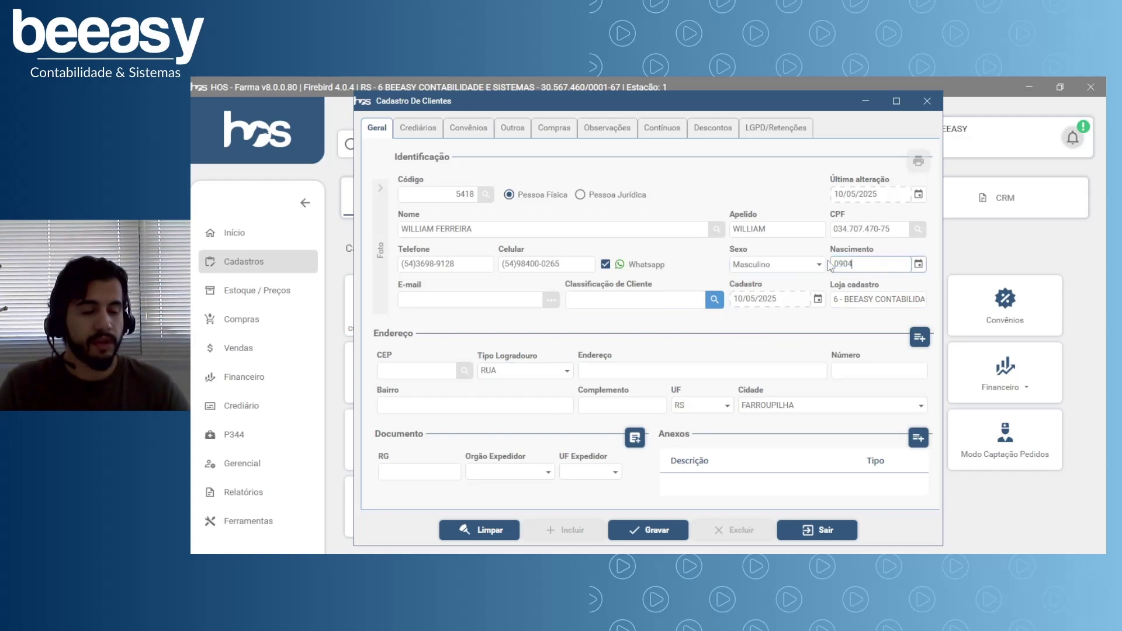
key("Tab")
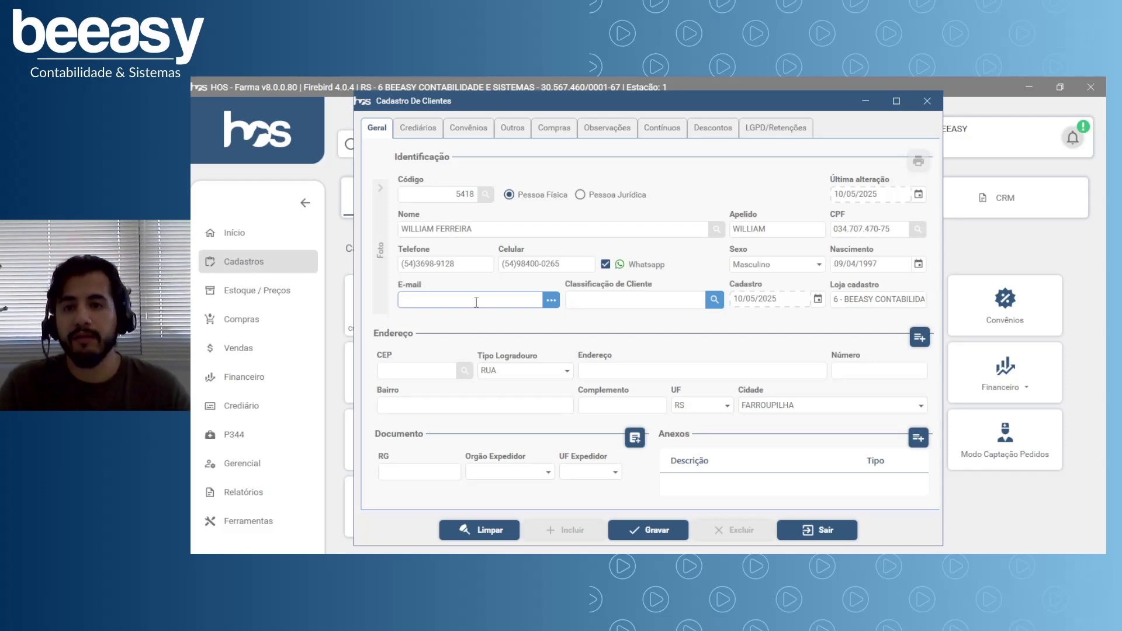
key("Tab")
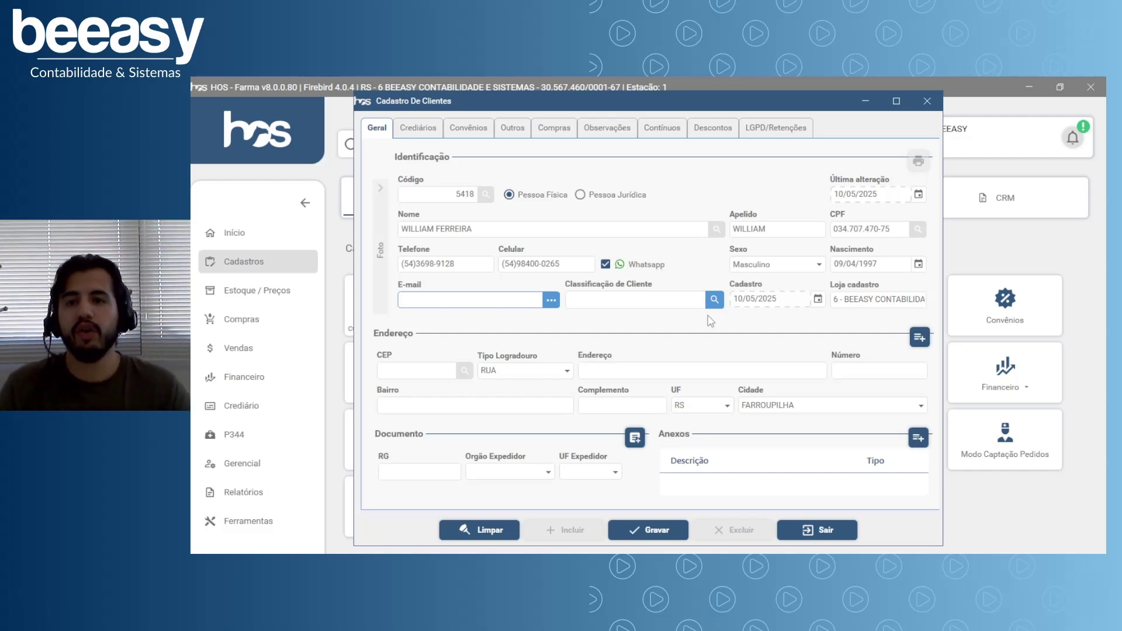
left_click(604, 302)
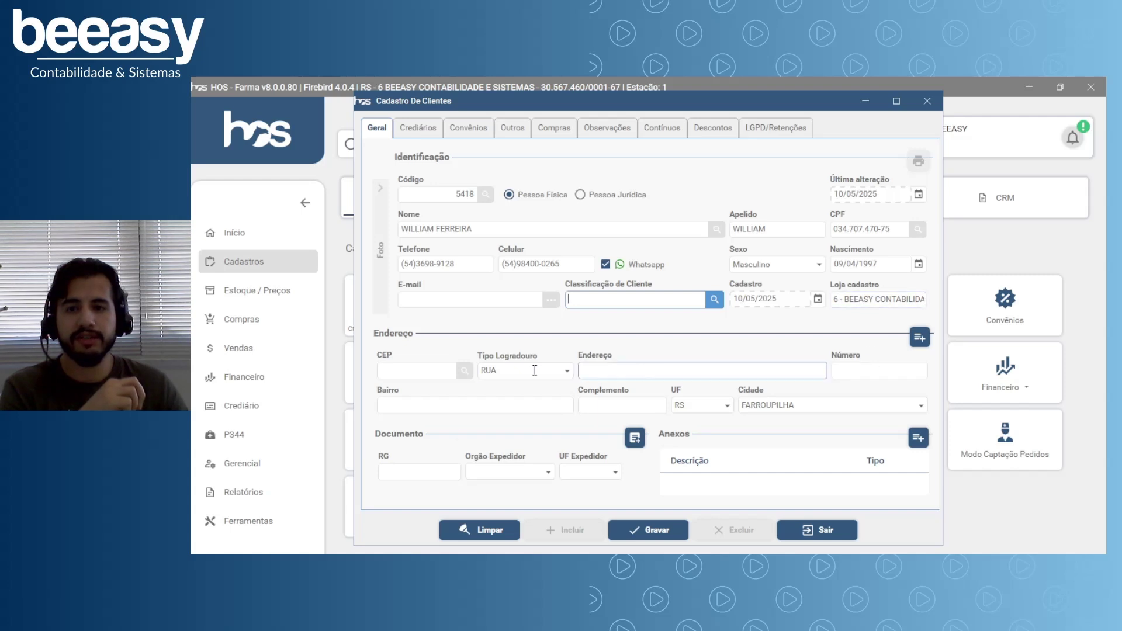
Fill the address by looking up the client's CEP, then add the street number and complement SALA.
left_click(438, 371)
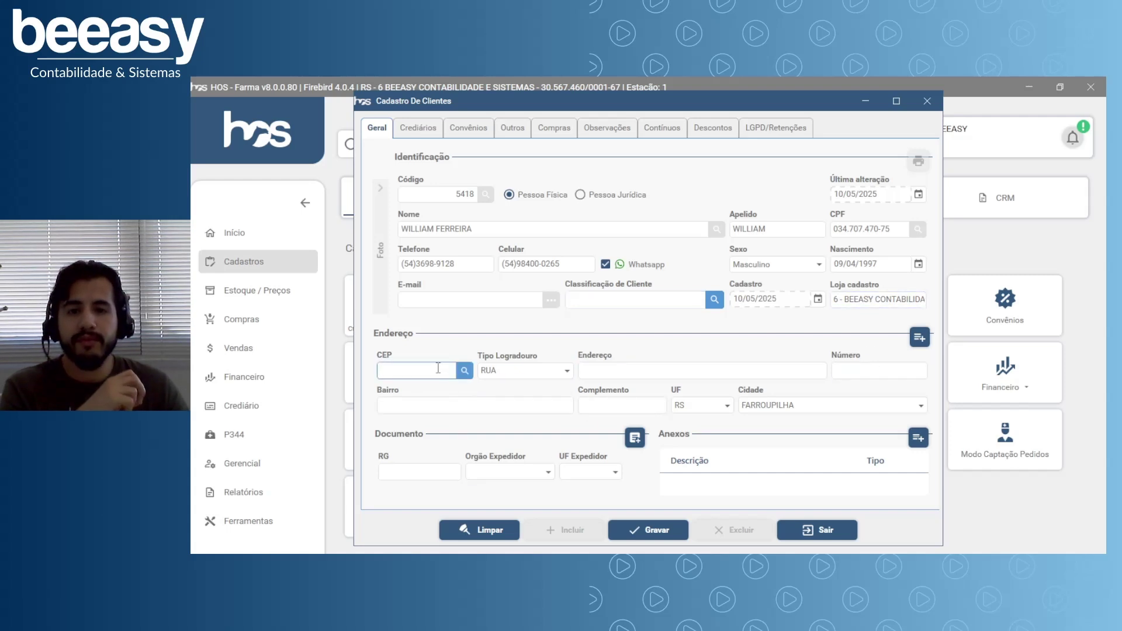
left_click(567, 403)
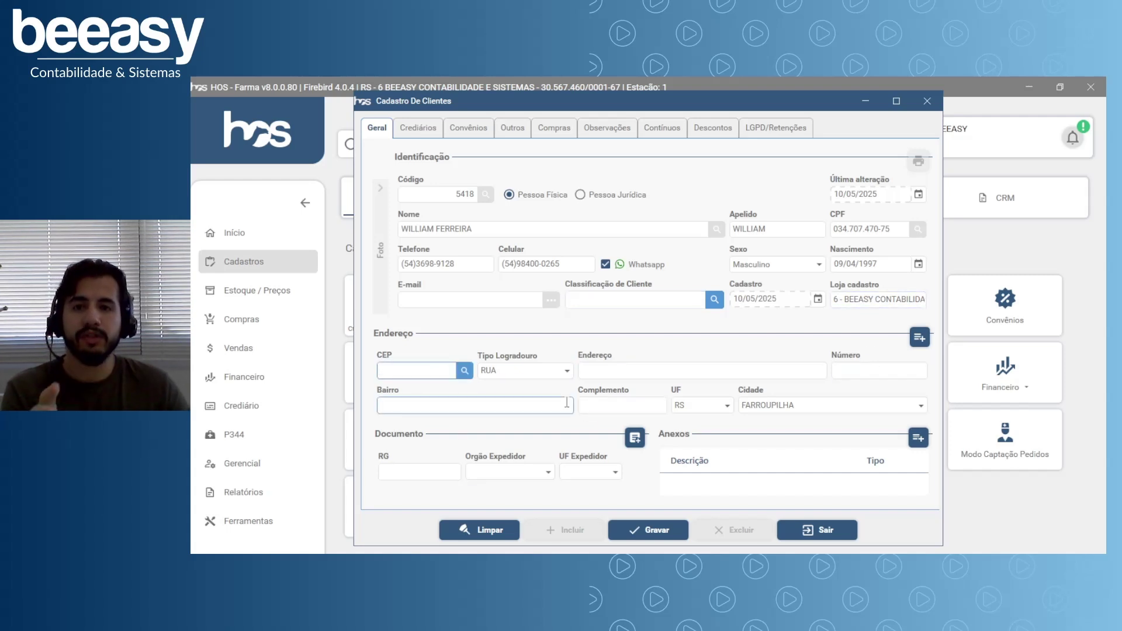
left_click(421, 369)
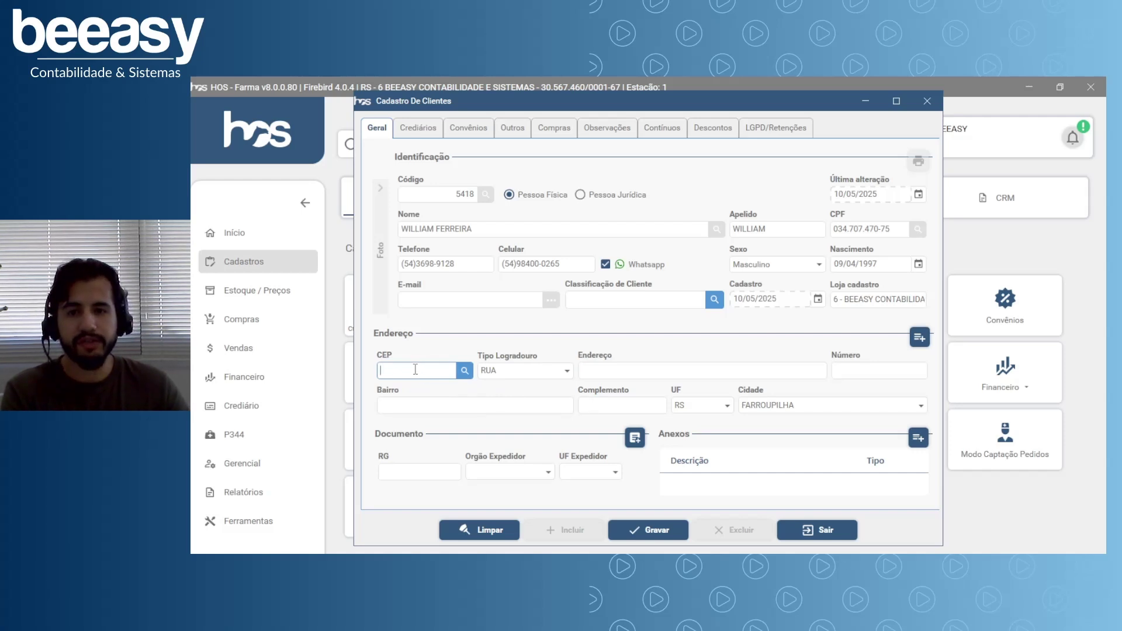
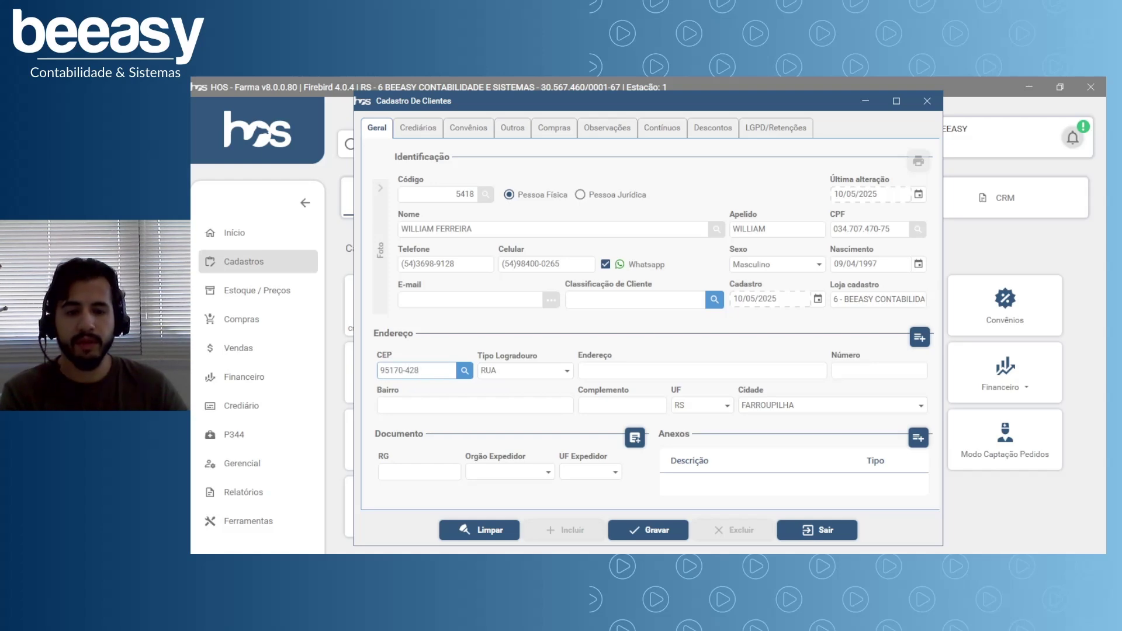
key("Return")
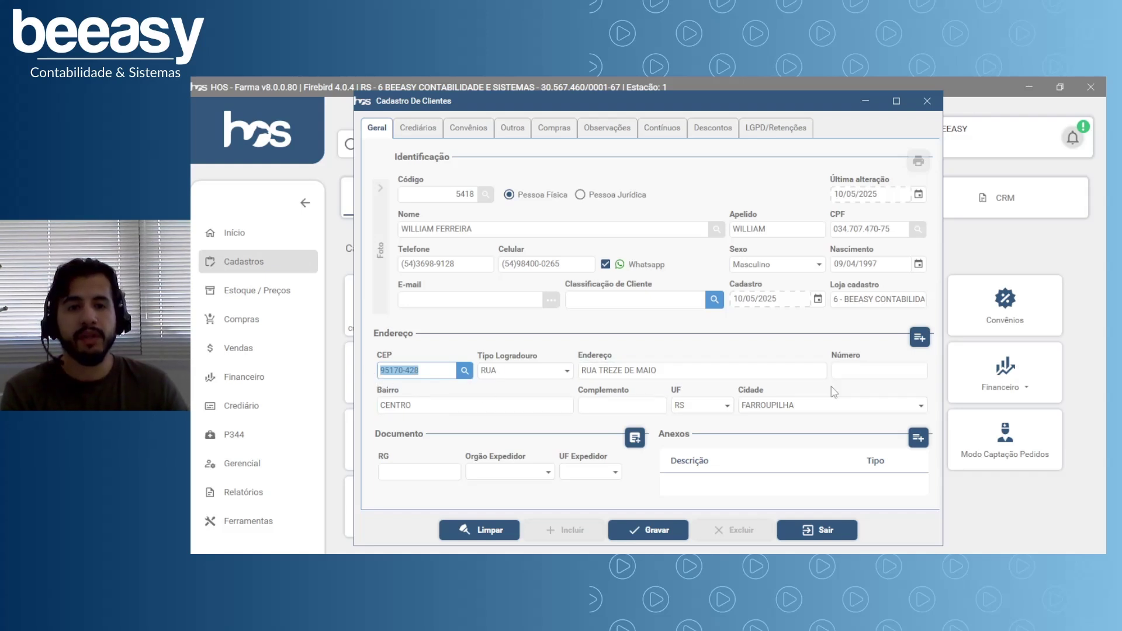
left_click(837, 370)
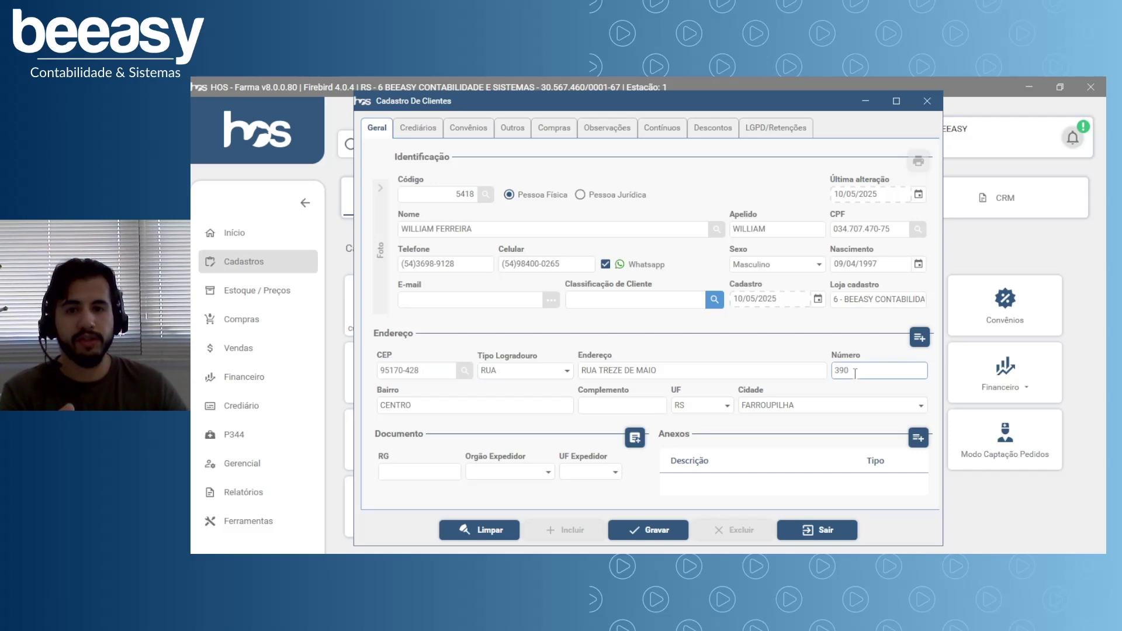
key("Tab")
left_click(645, 409)
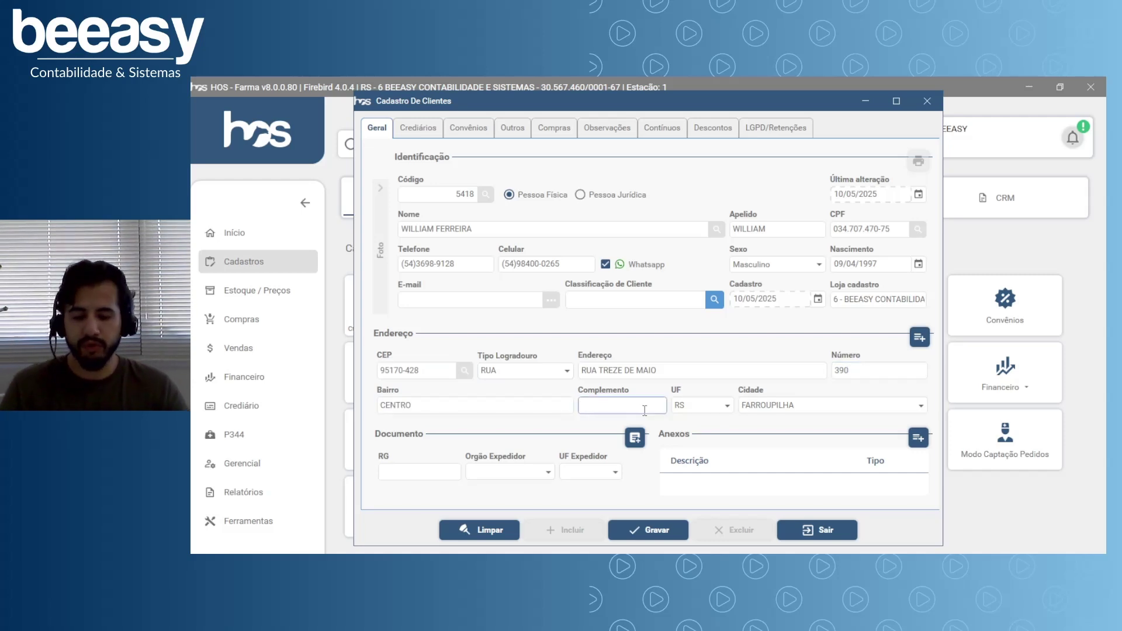
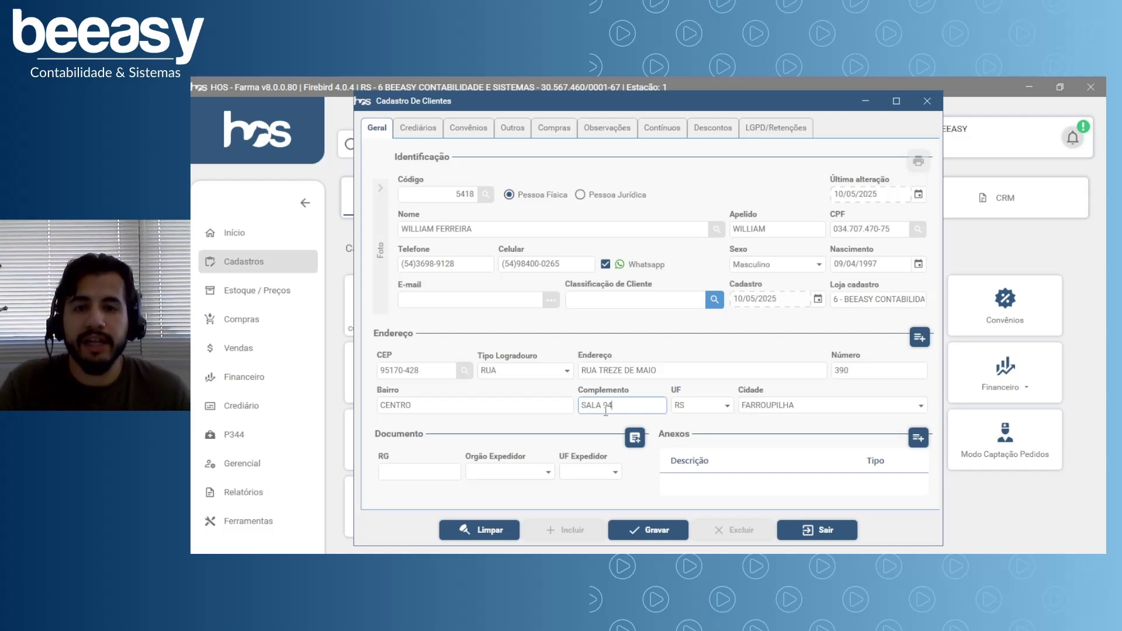
key("Tab")
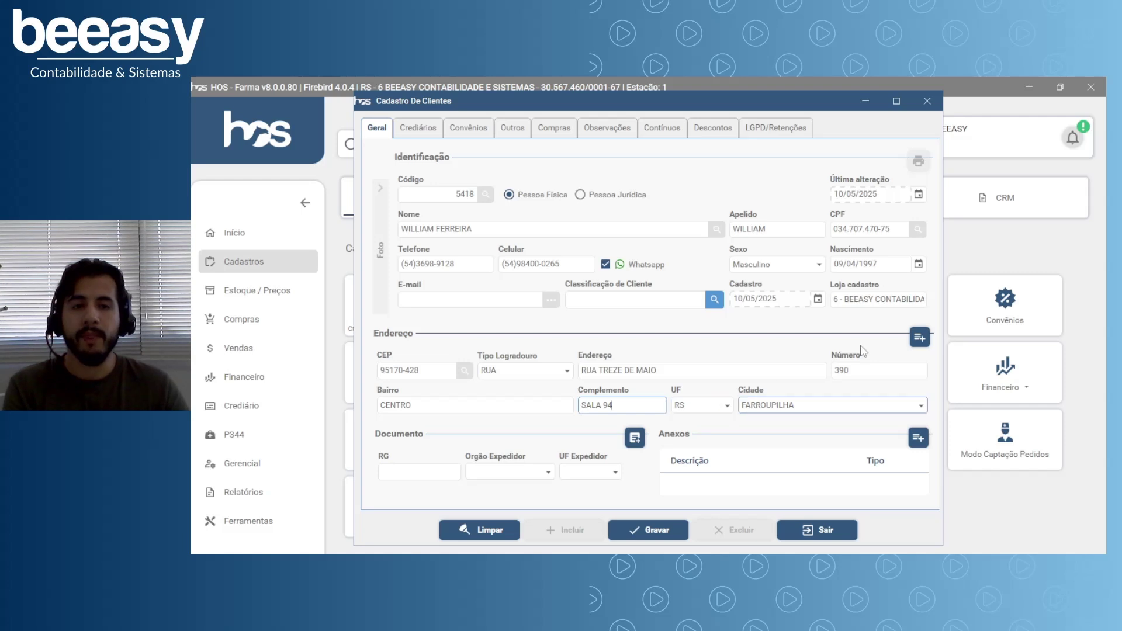
Add an extra address from the client's postal code and set its type to COMERCIAL.
left_click(920, 343)
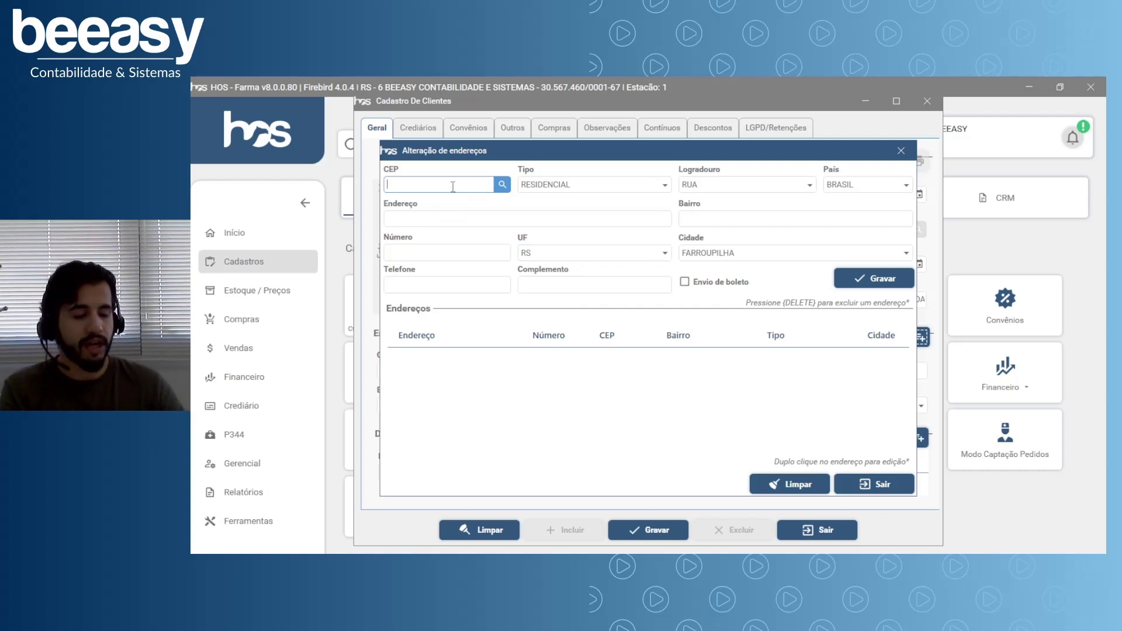
key("Tab")
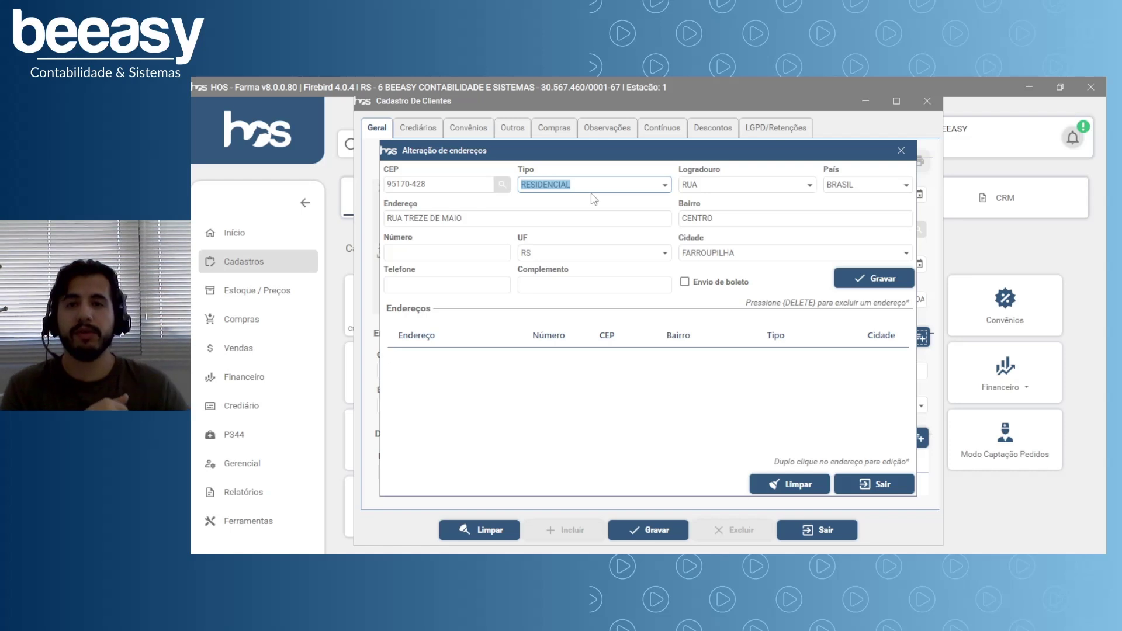
left_click(665, 185)
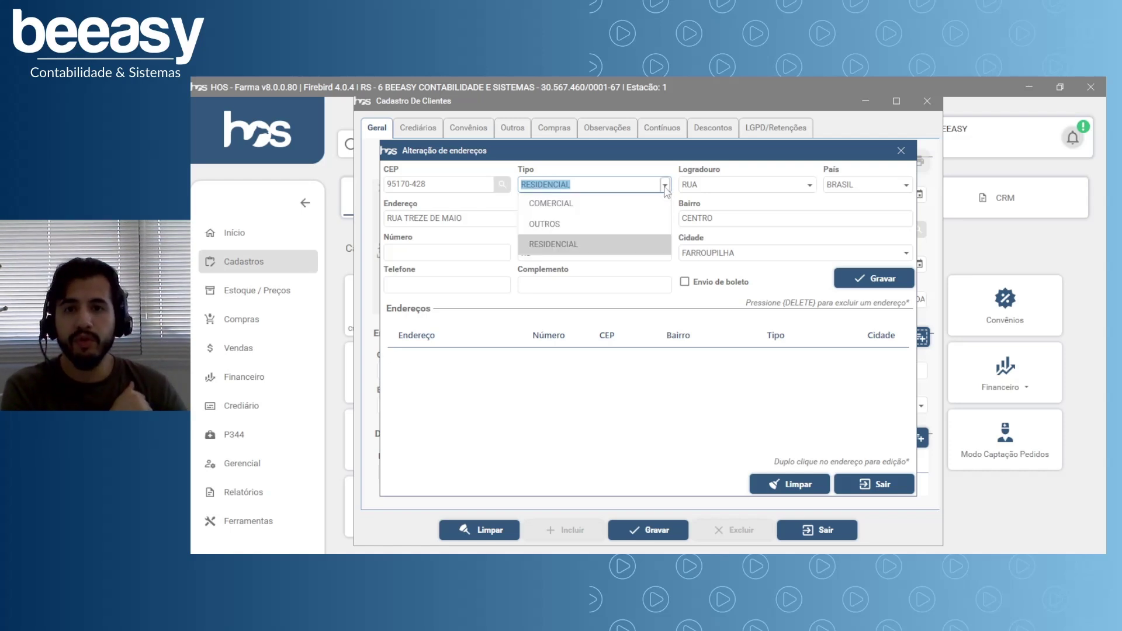
left_click(561, 245)
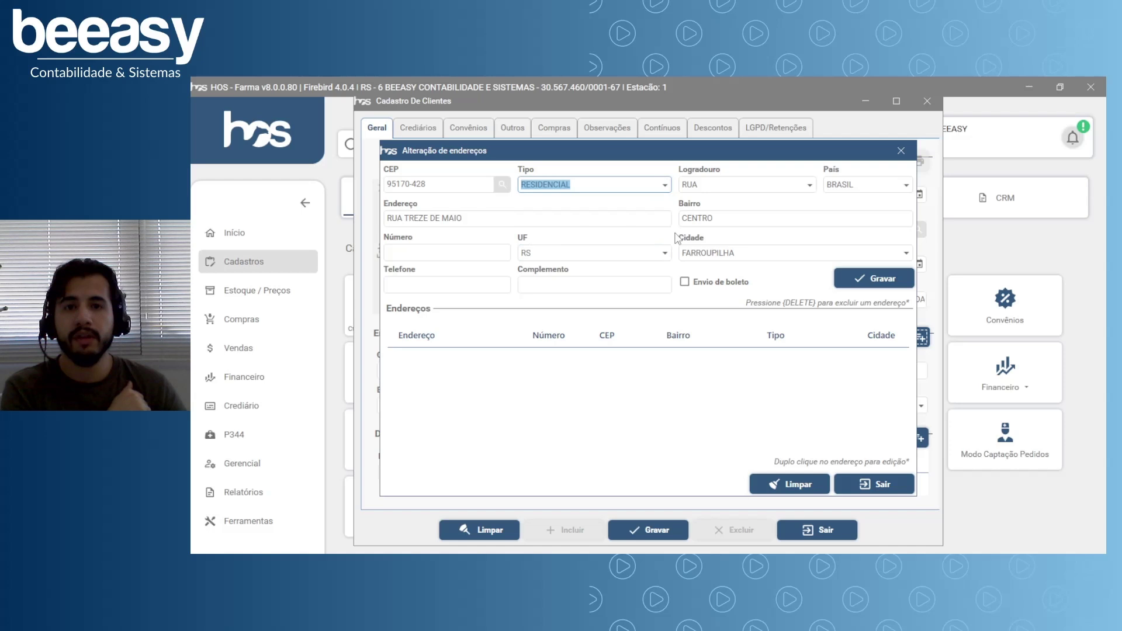
left_click(665, 185)
left_click(550, 206)
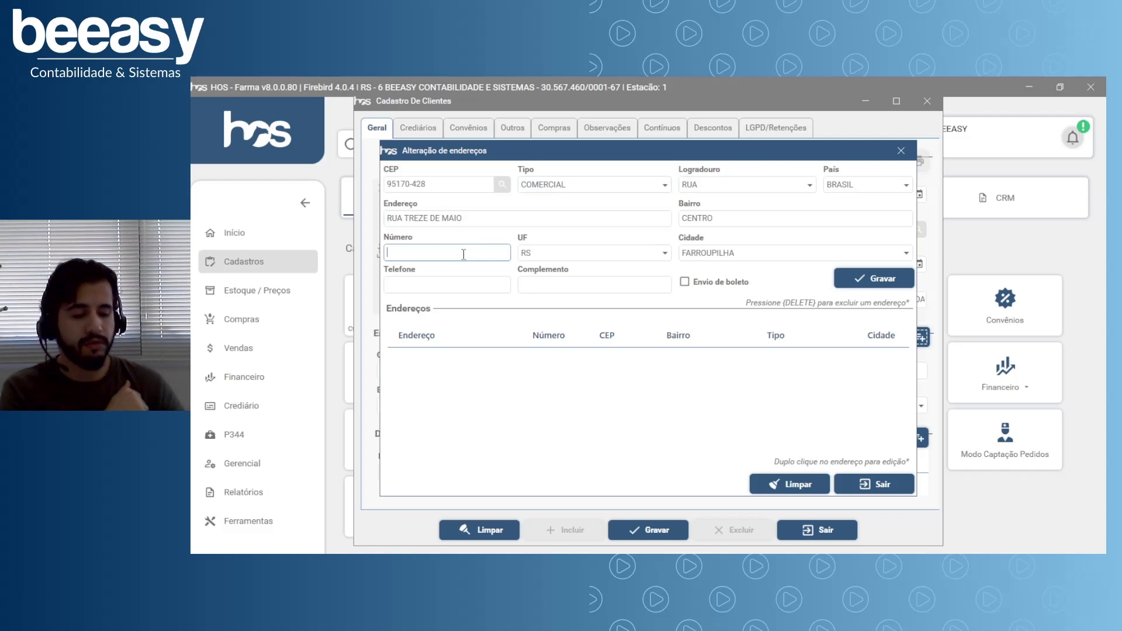
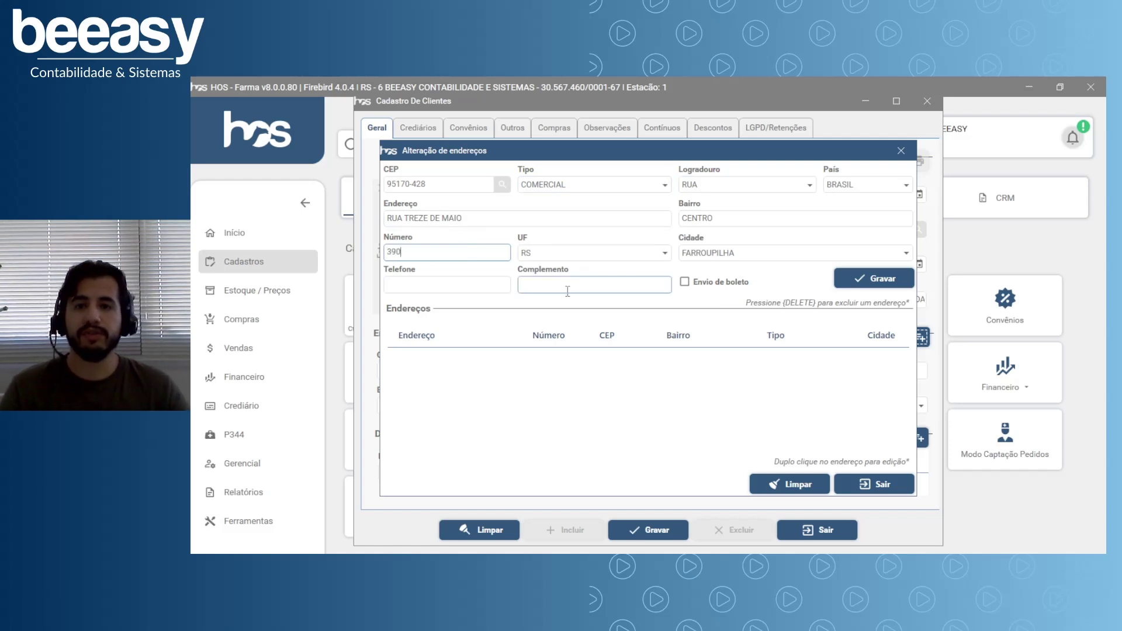
Enter the street number and suite complement, then save the commercial address.
left_click(554, 289)
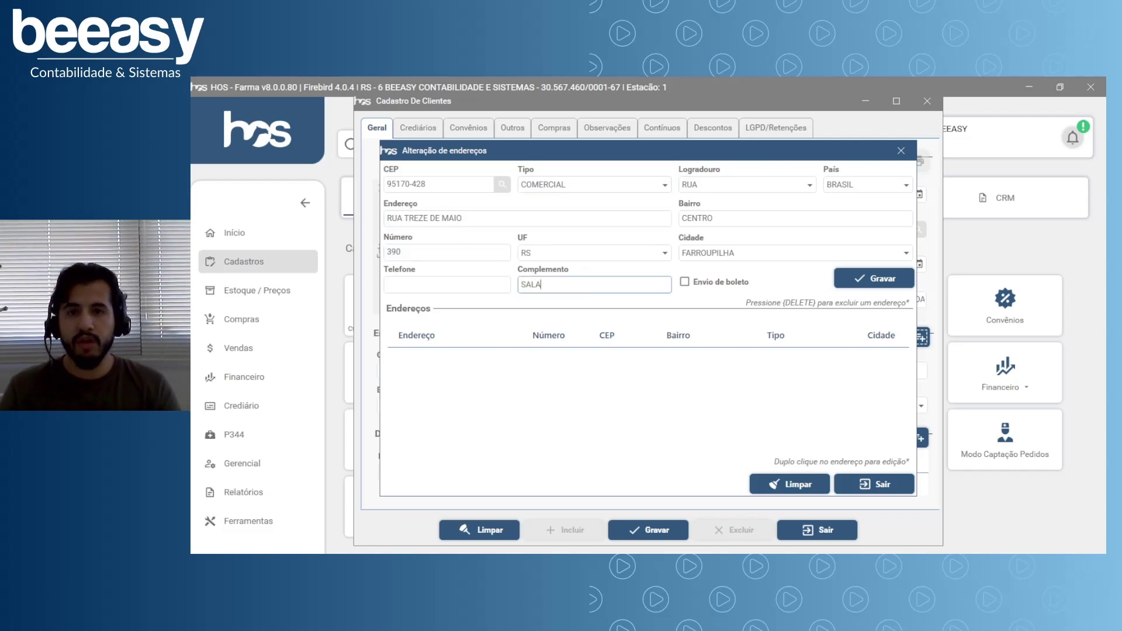
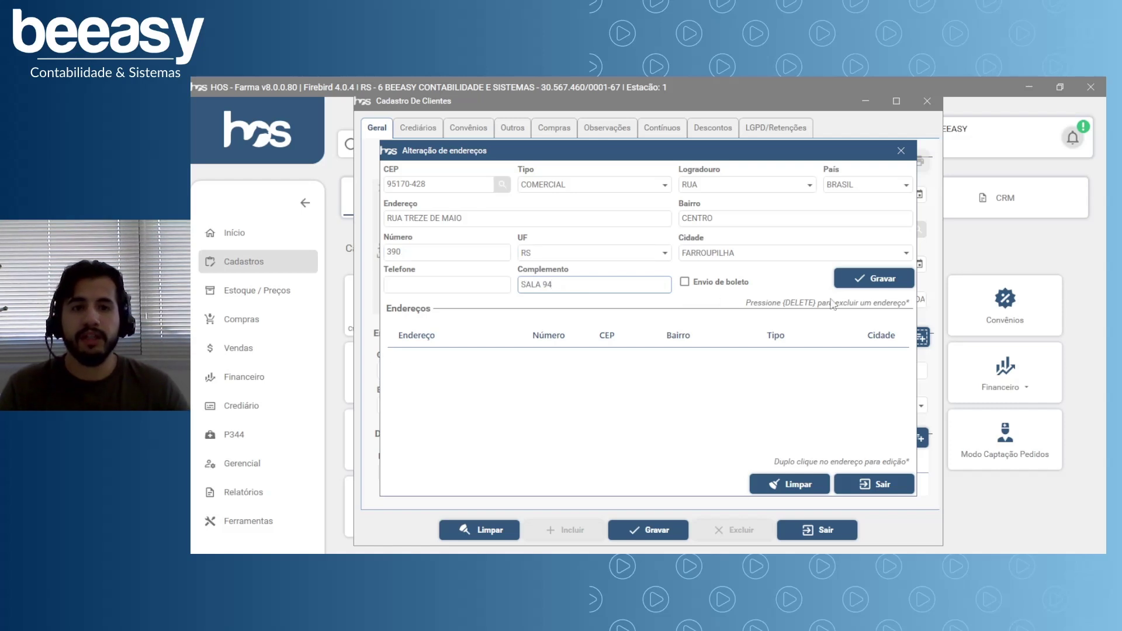
left_click(868, 282)
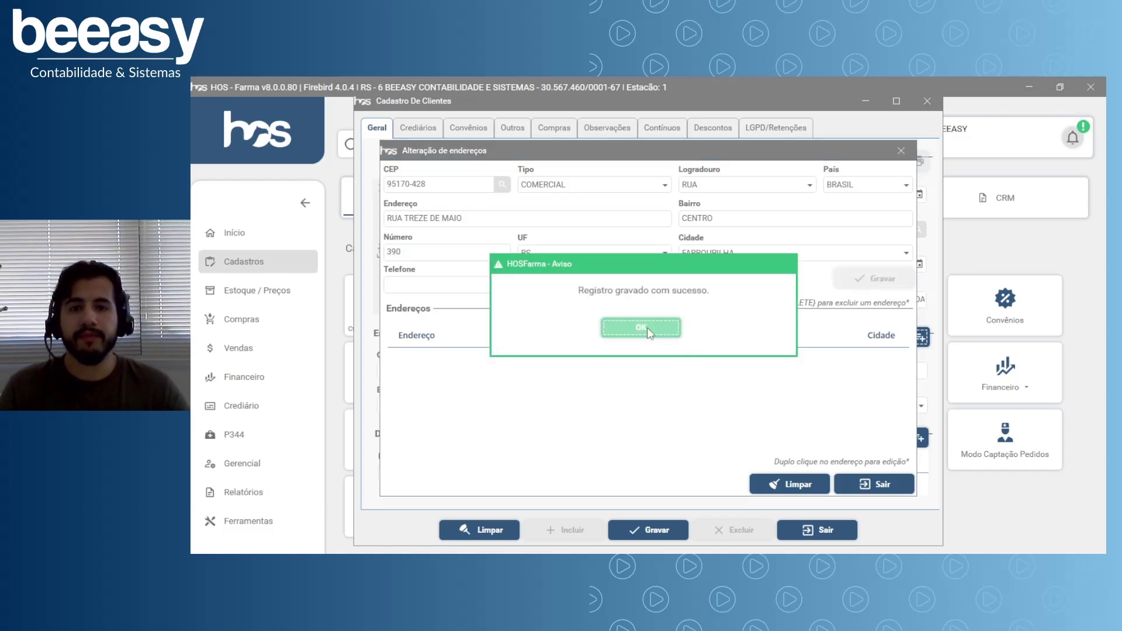
left_click(641, 326)
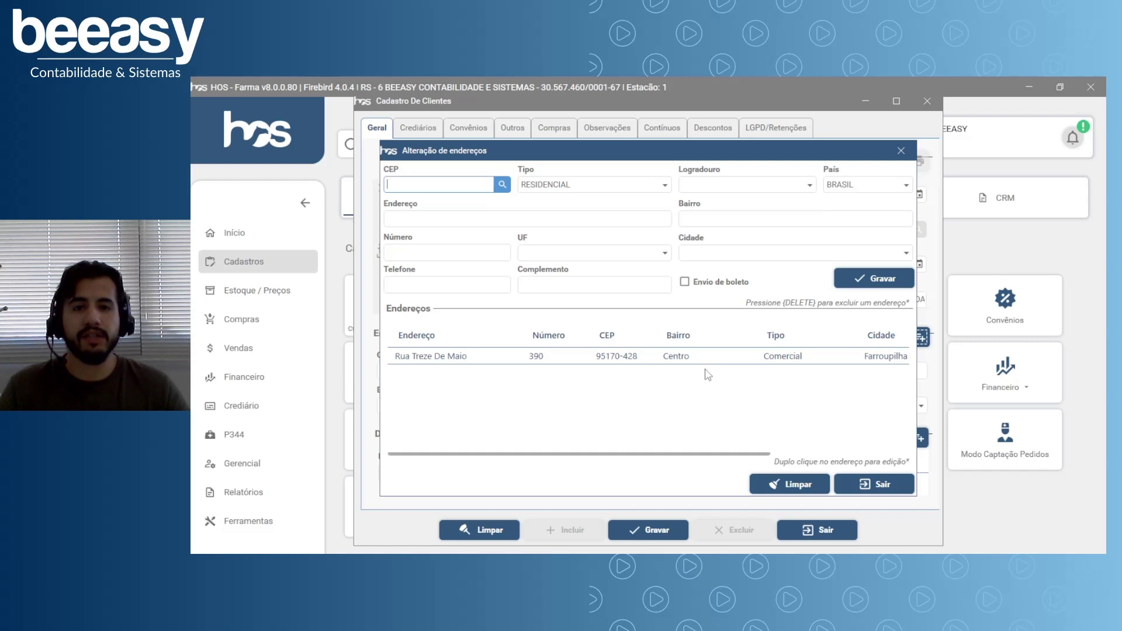
Start another address from the client's postal code, keeping its type RESIDENCIAL.
left_click_drag(590, 455, 770, 455)
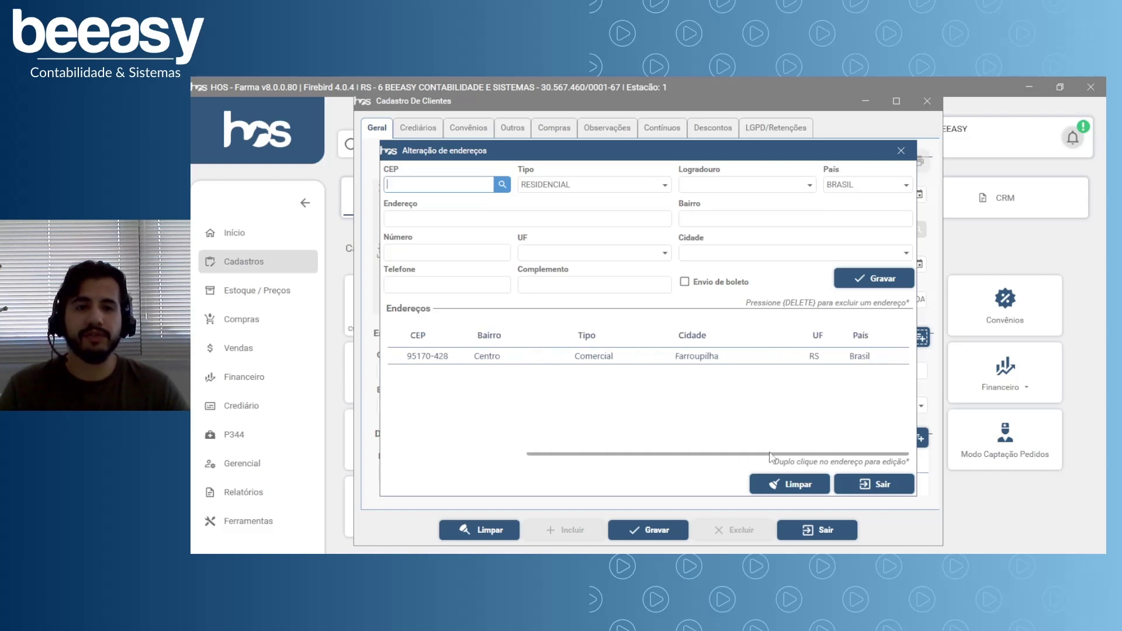
left_click_drag(698, 455, 526, 462)
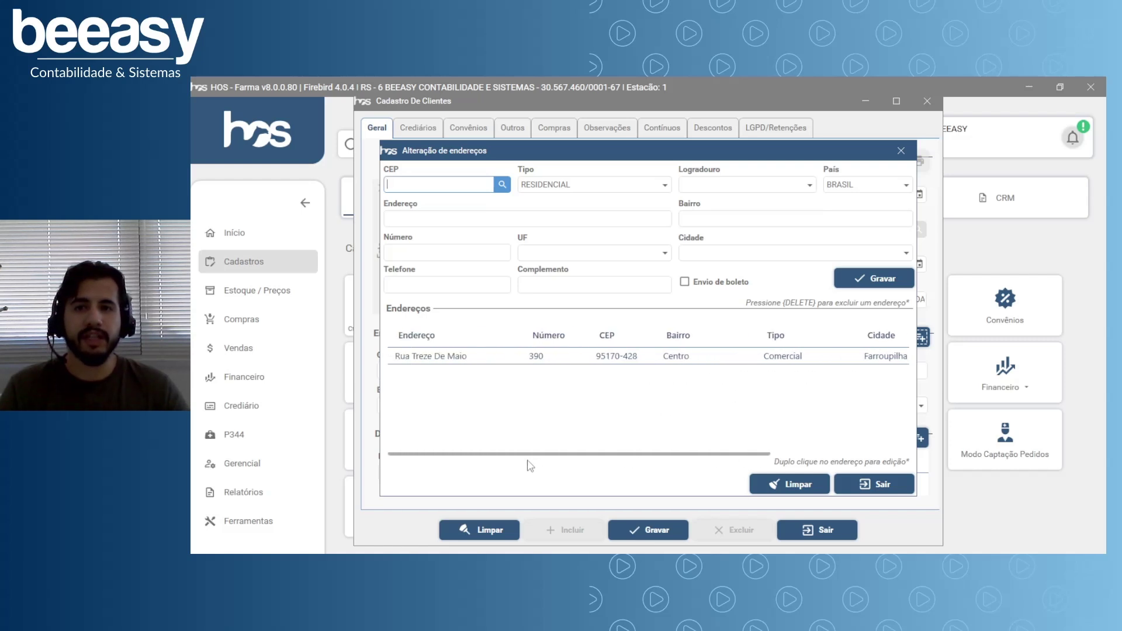
left_click(444, 189)
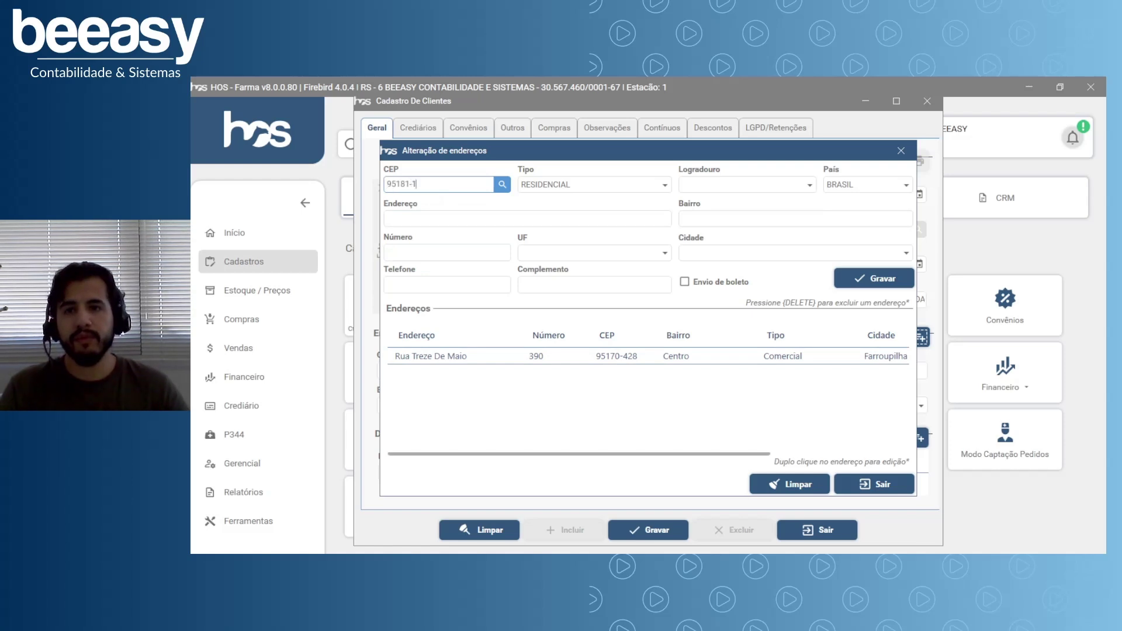
key("Tab")
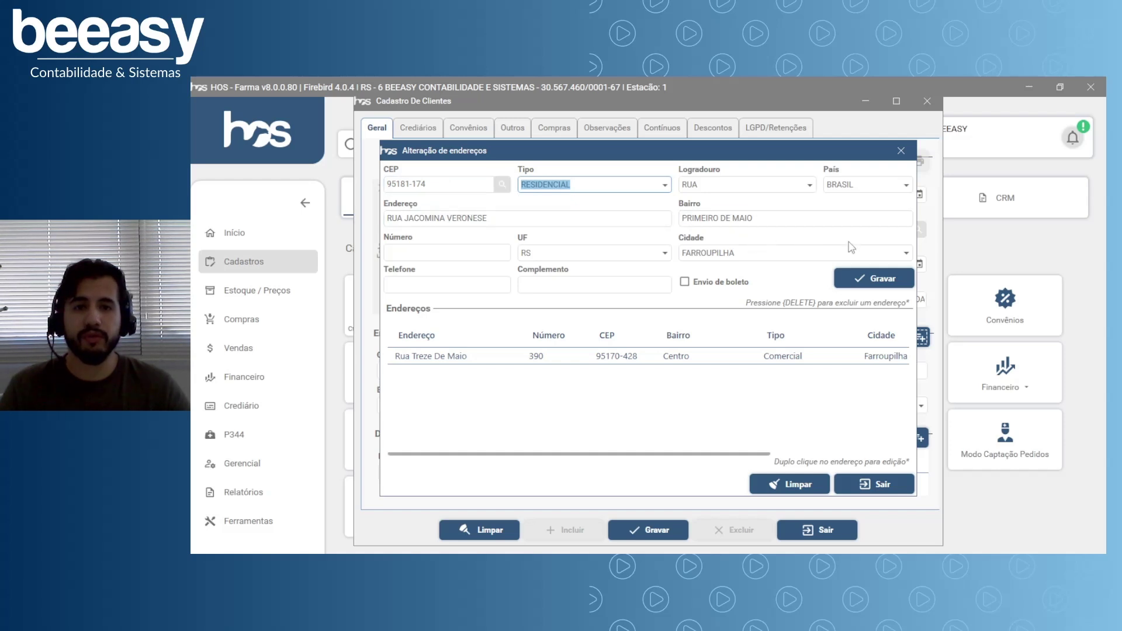
left_click(665, 184)
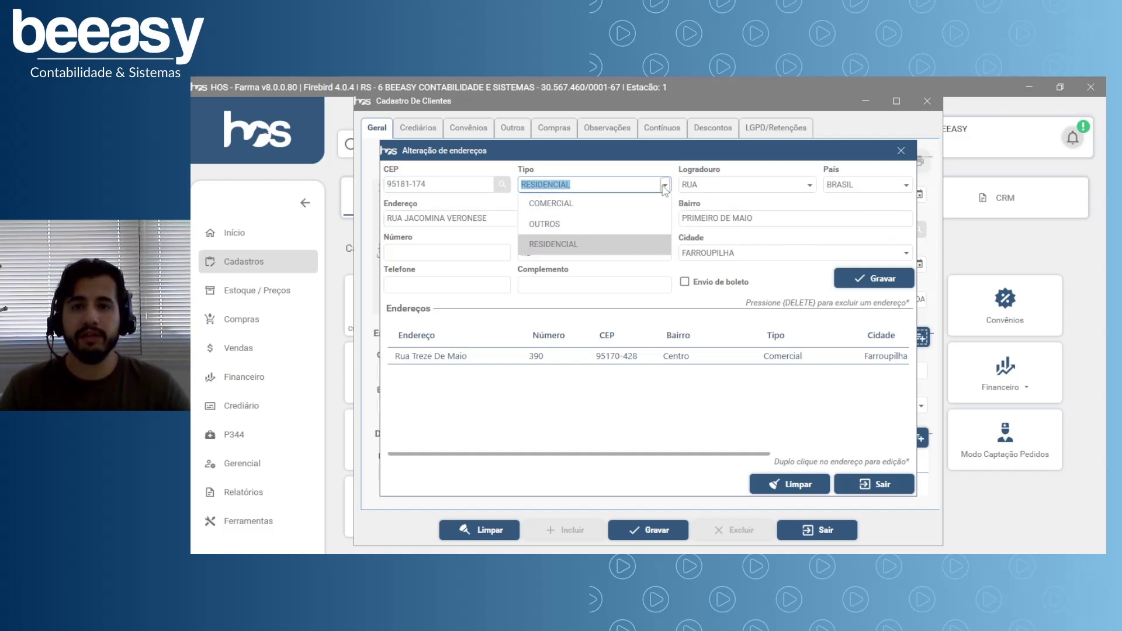
left_click(561, 252)
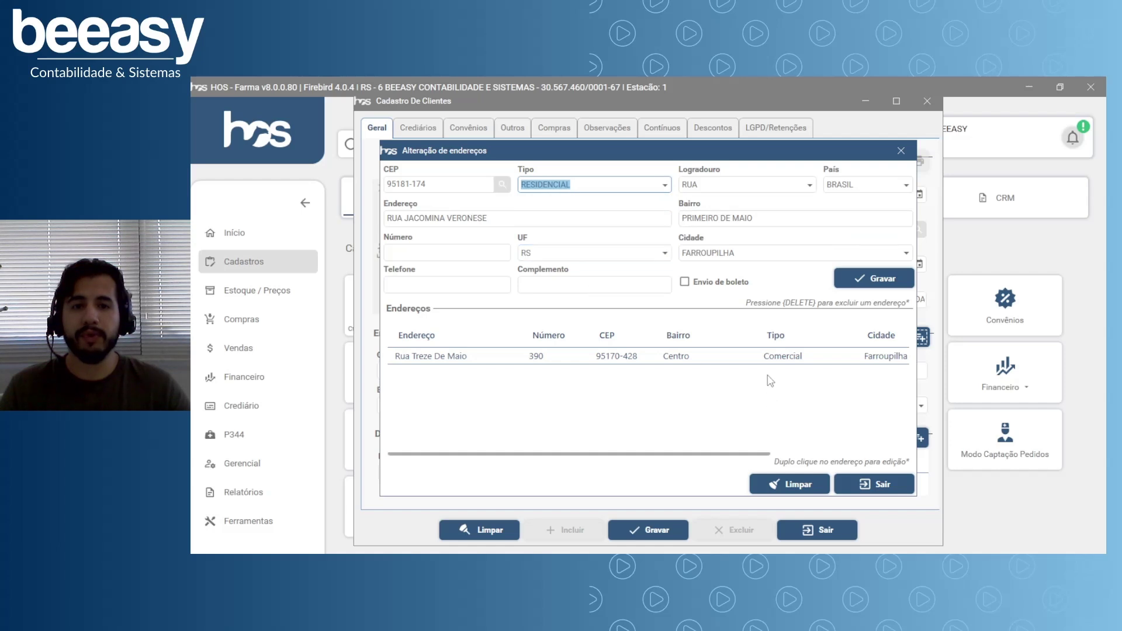
Add the house number and complement CASA, then save the residential address.
left_click(452, 254)
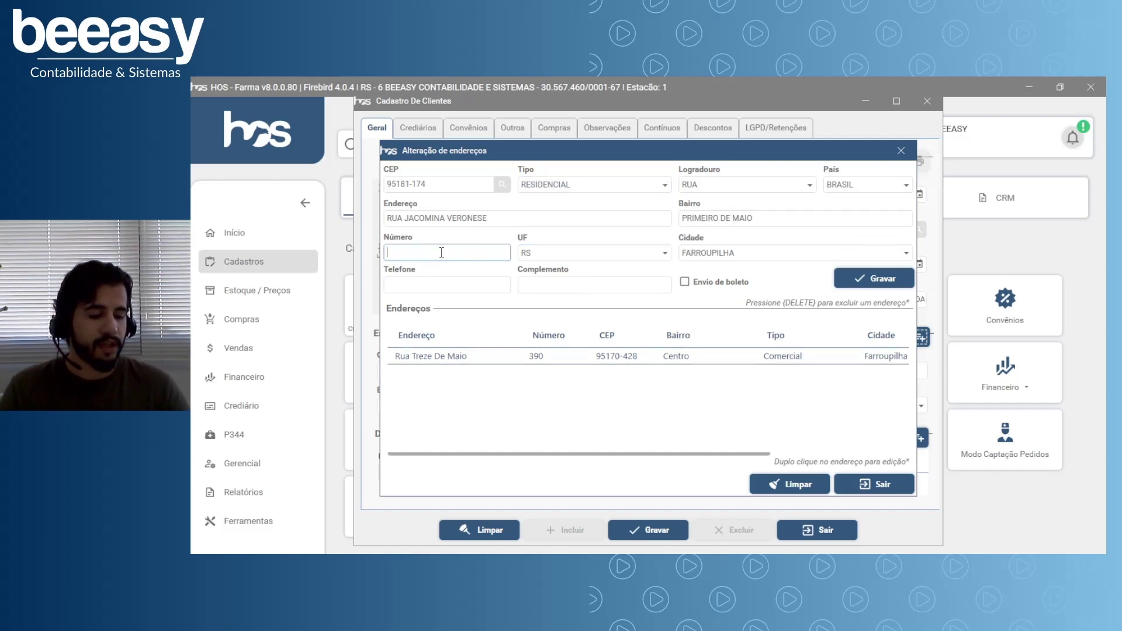
key("Tab")
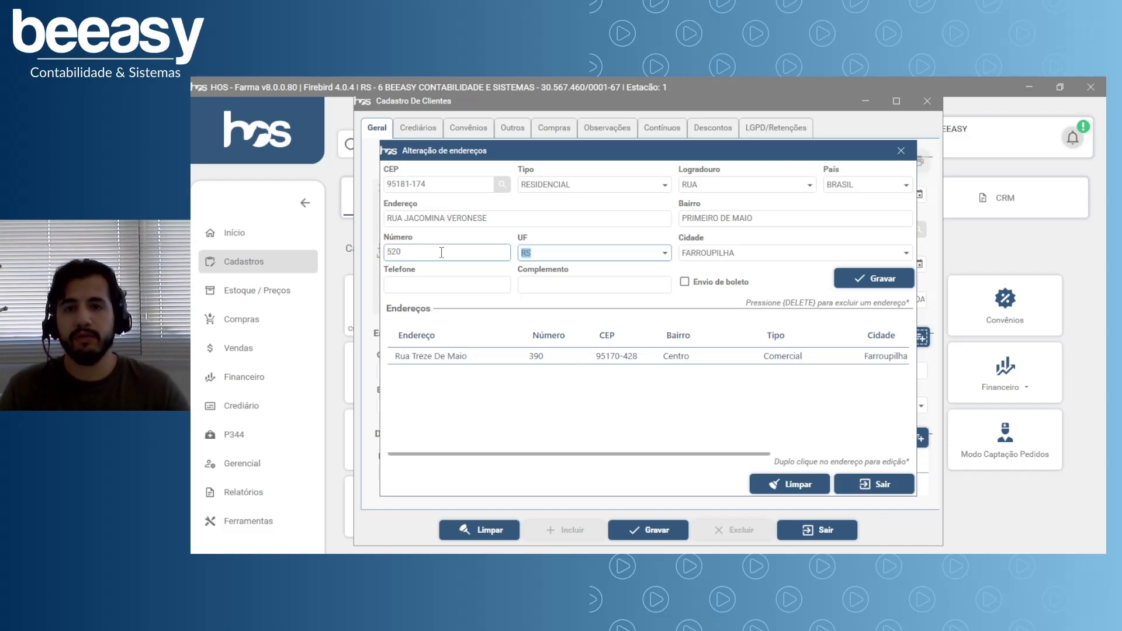
left_click(552, 286)
type("CASA")
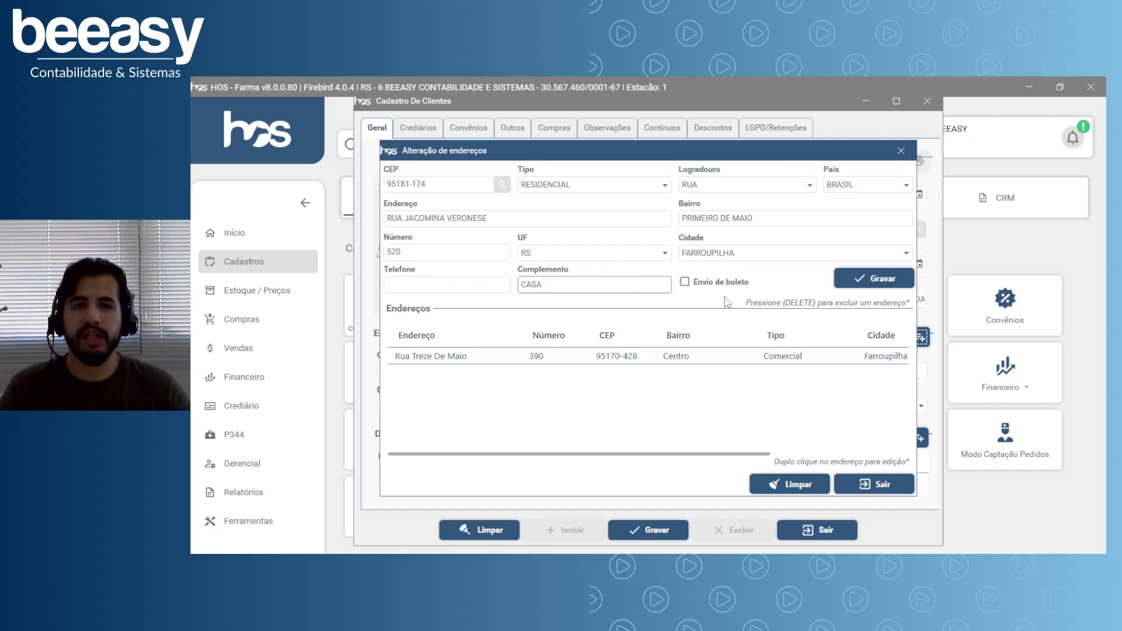
left_click(870, 281)
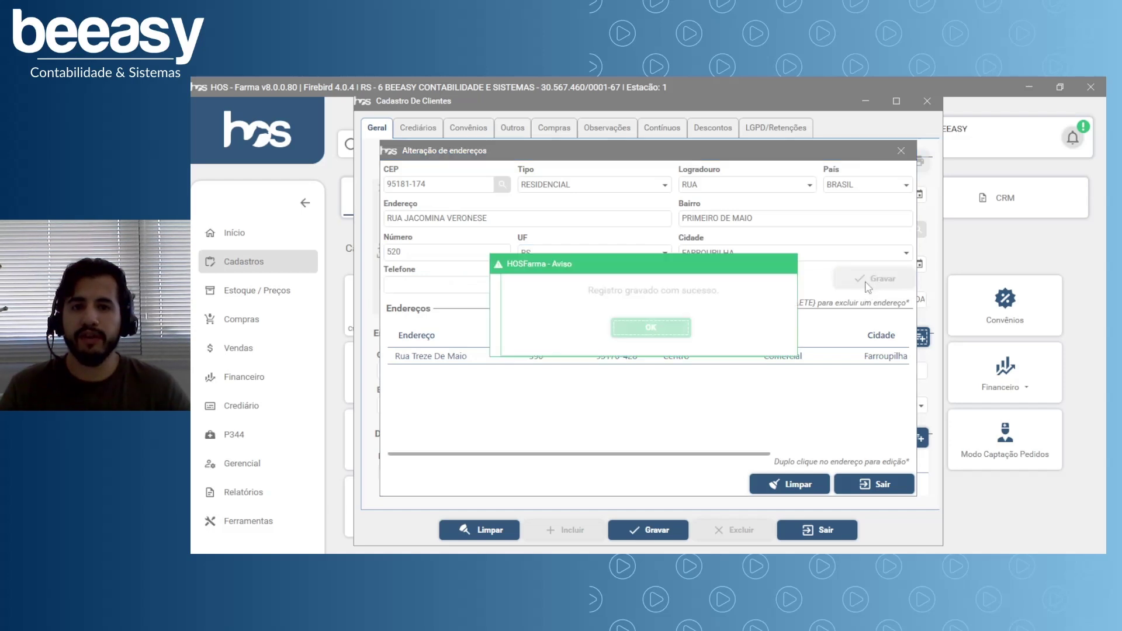
left_click(652, 329)
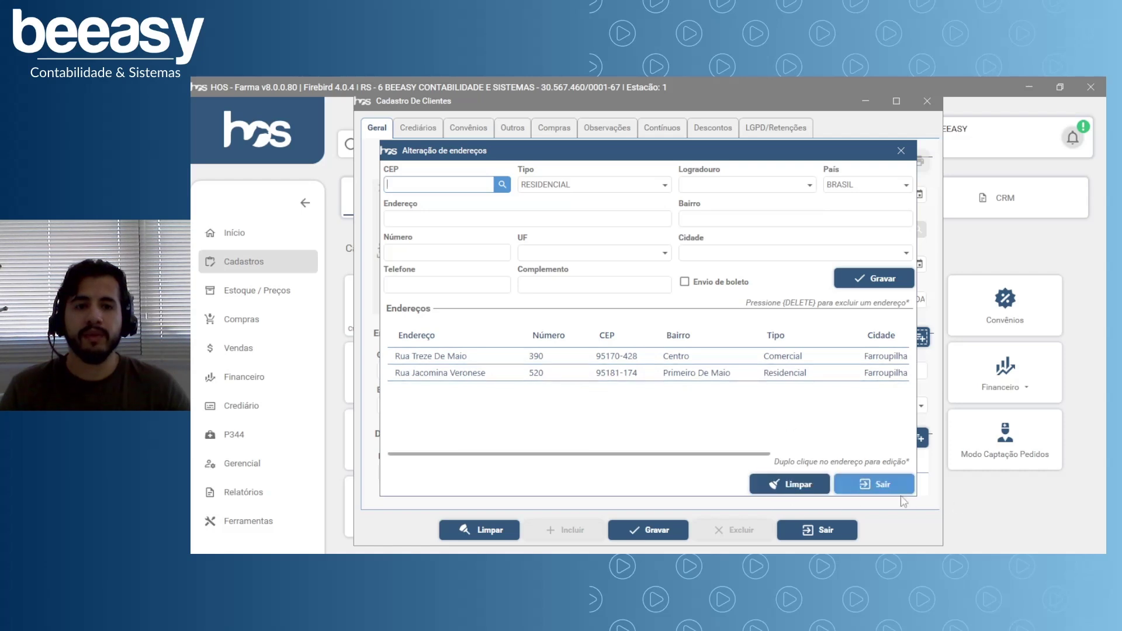
Close Alteração de endereços and return to client record 5418's main form.
left_click(879, 490)
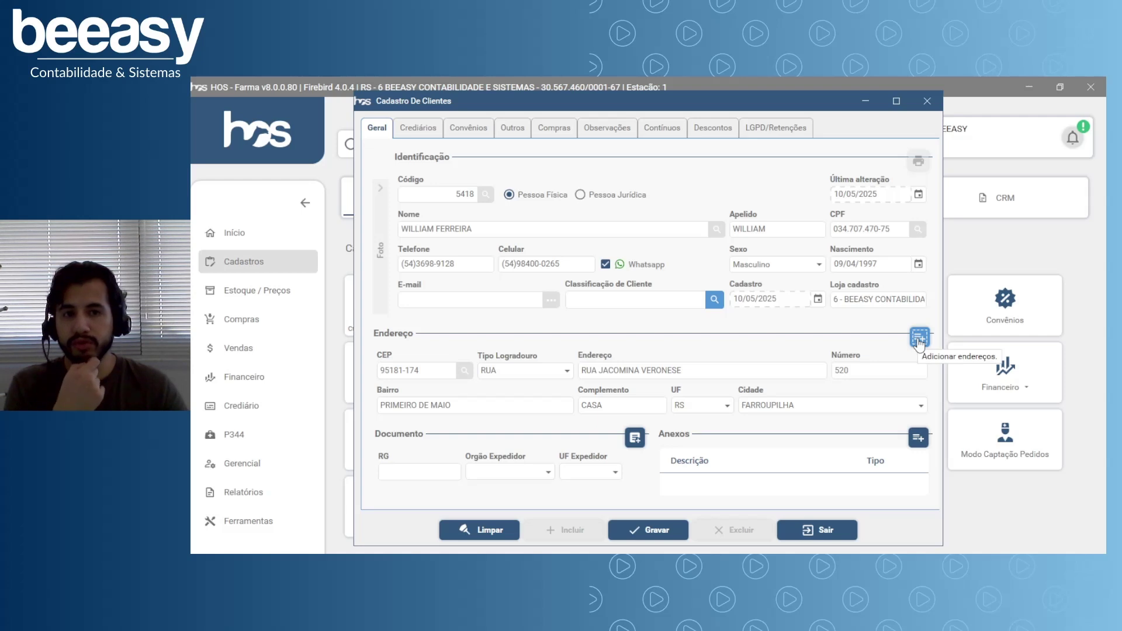
left_click(385, 469)
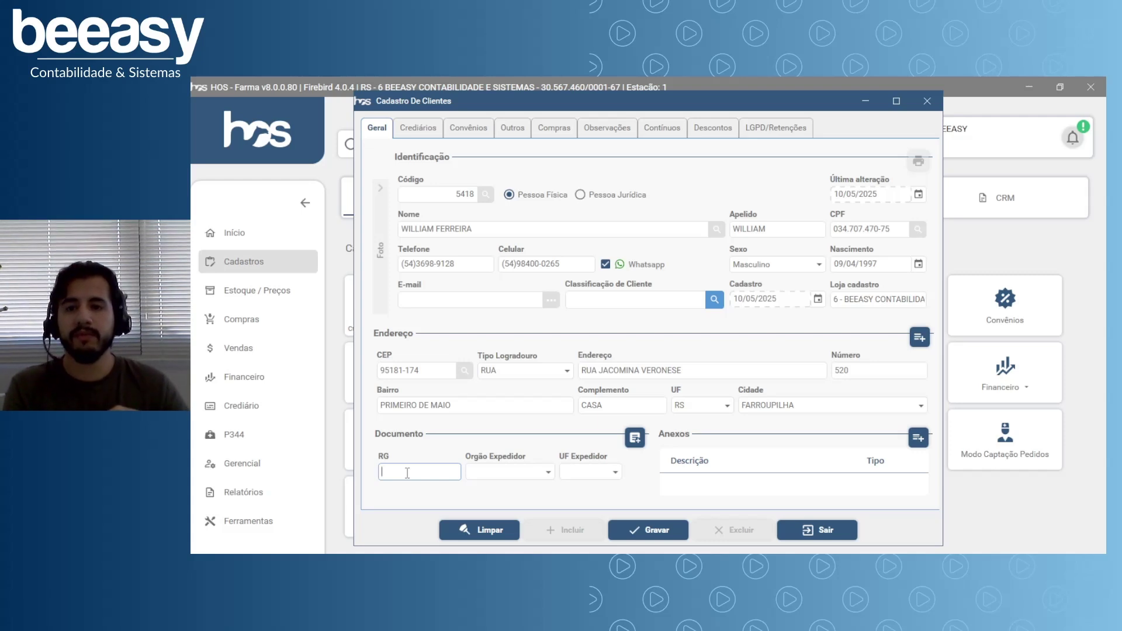
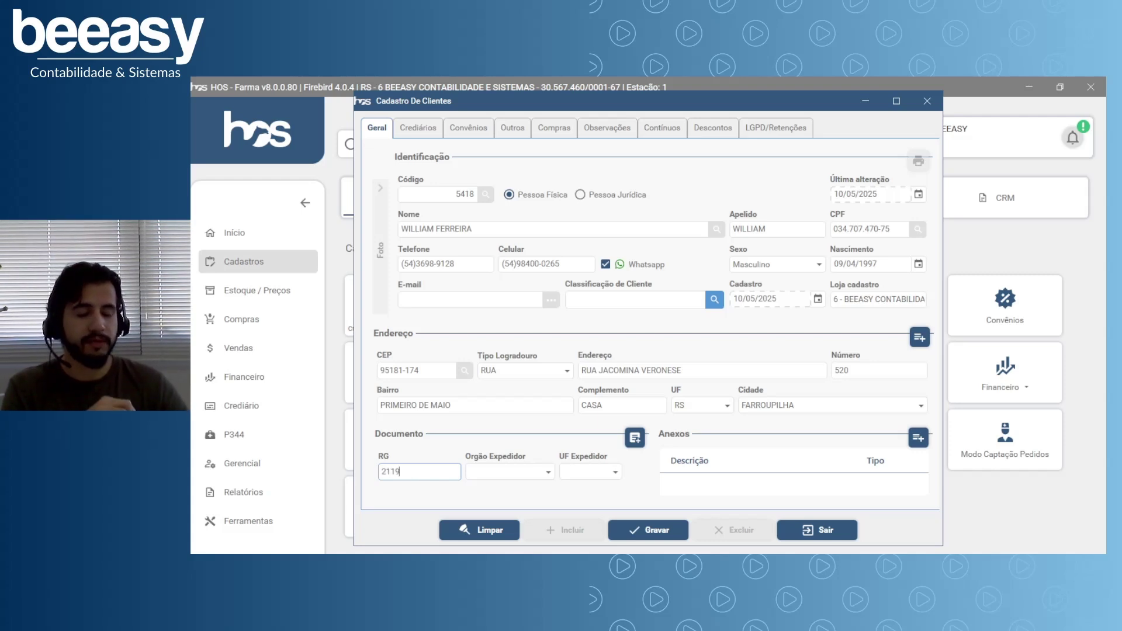
Enter the client's RG number with Órgão Expedidor SSP and UF Expedidor RS.
key("Tab")
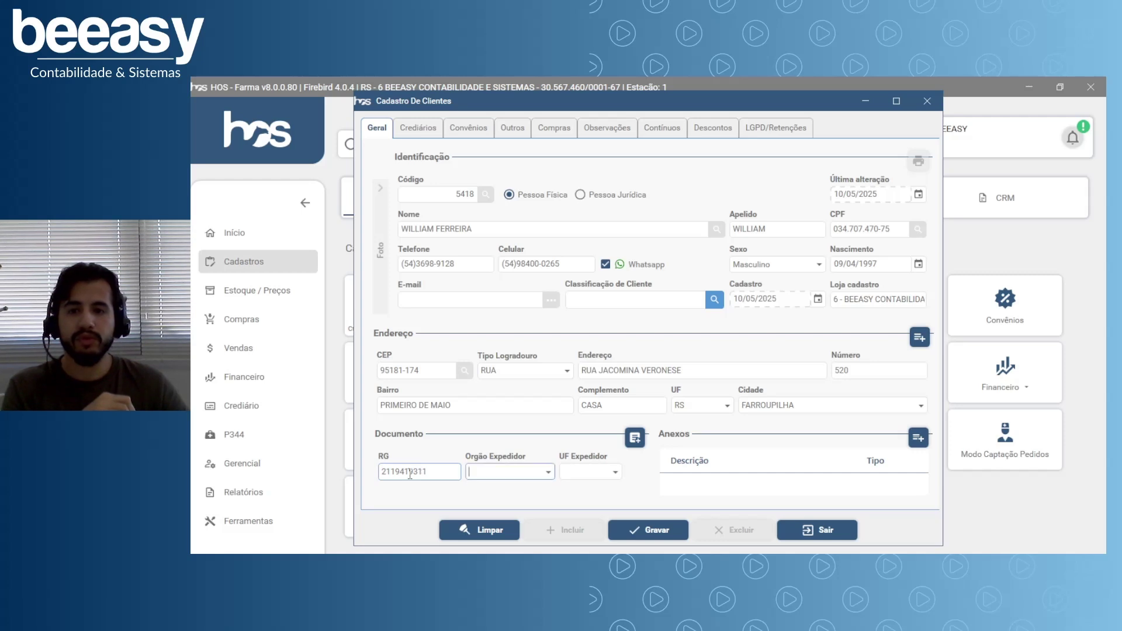
left_click(548, 476)
left_click(548, 475)
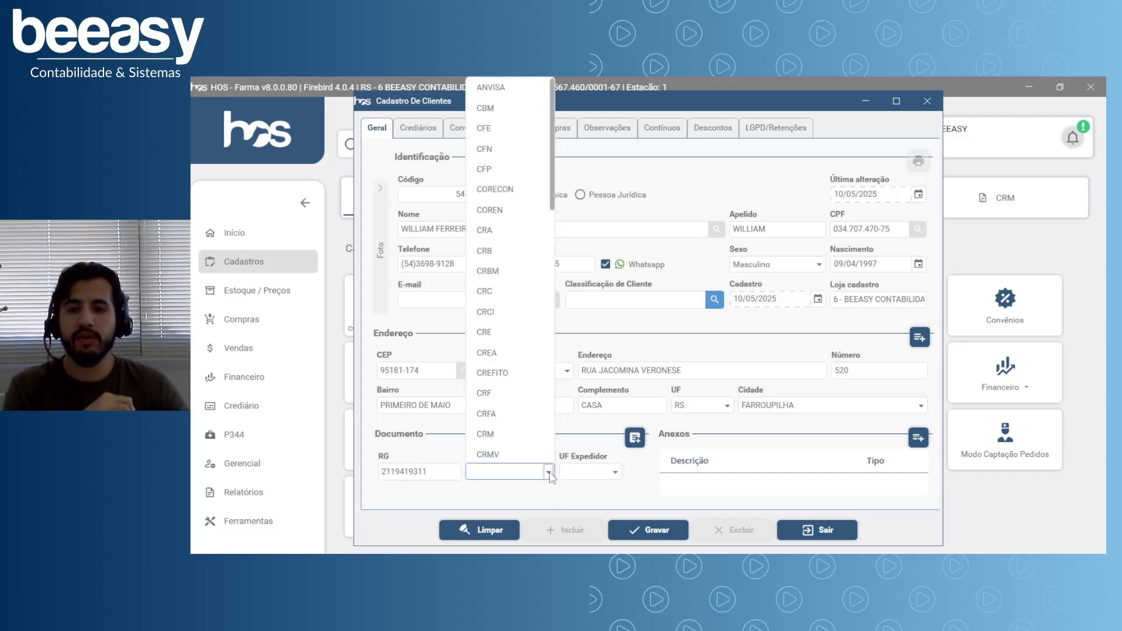
left_click(548, 475)
left_click(548, 475)
scroll(541, 399, "down", 10)
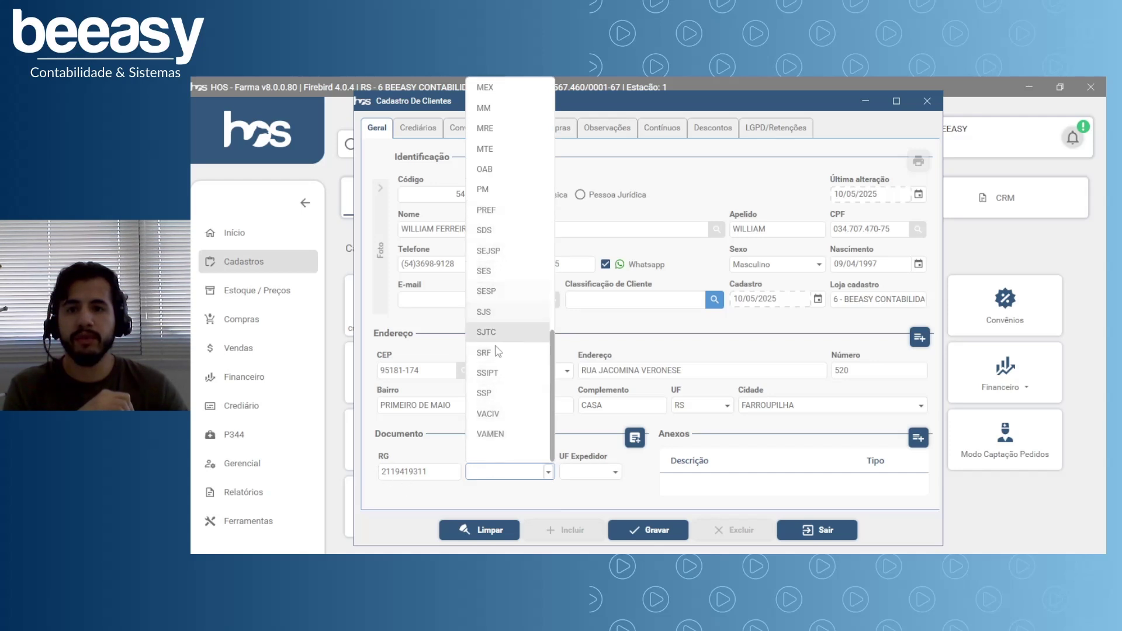
left_click(490, 392)
left_click(615, 475)
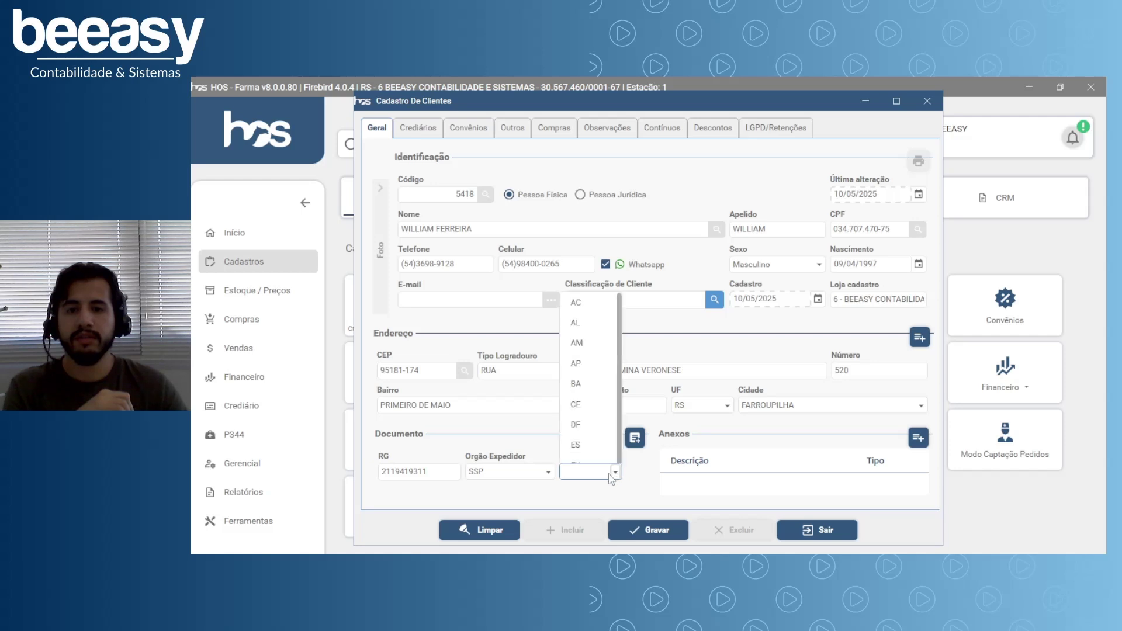
scroll(594, 462, "down", 3)
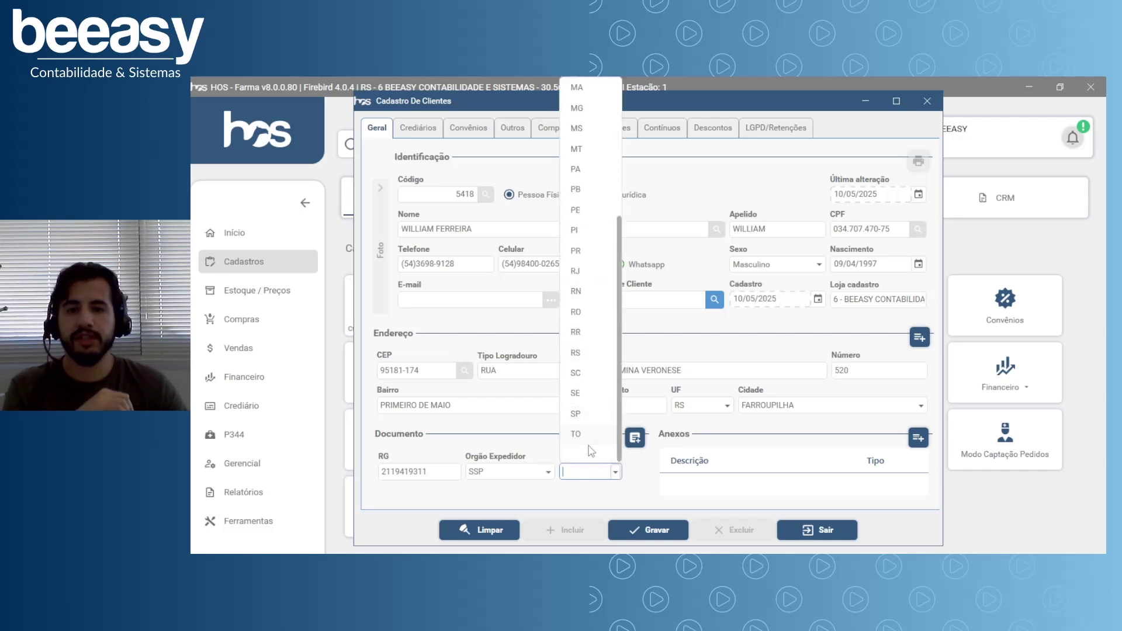
scroll(592, 320, "down", 1)
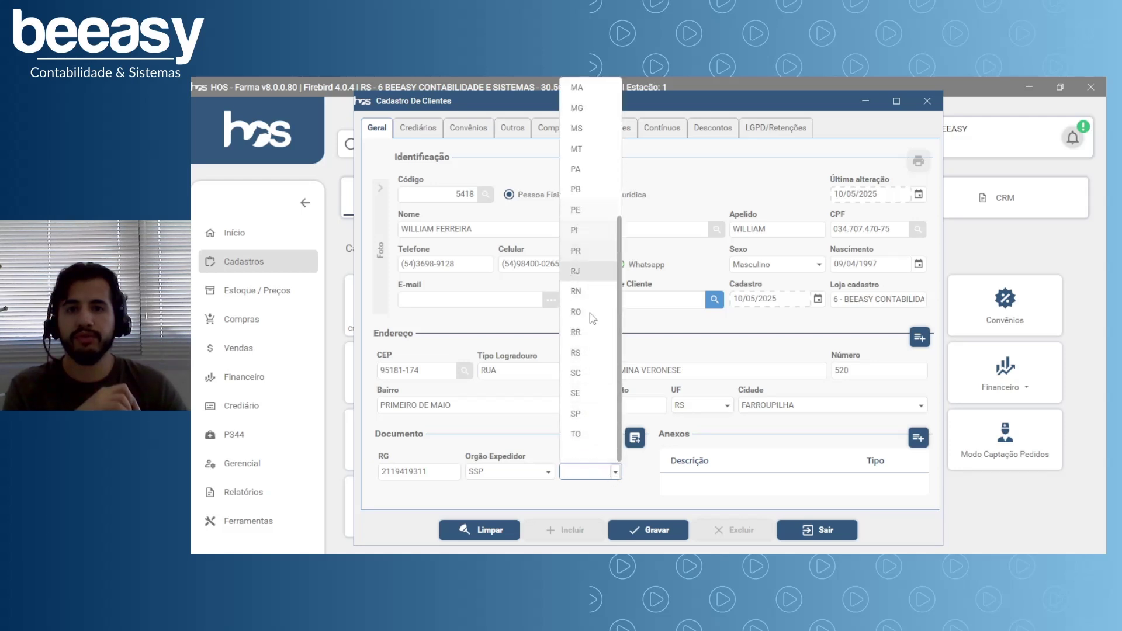
left_click(580, 354)
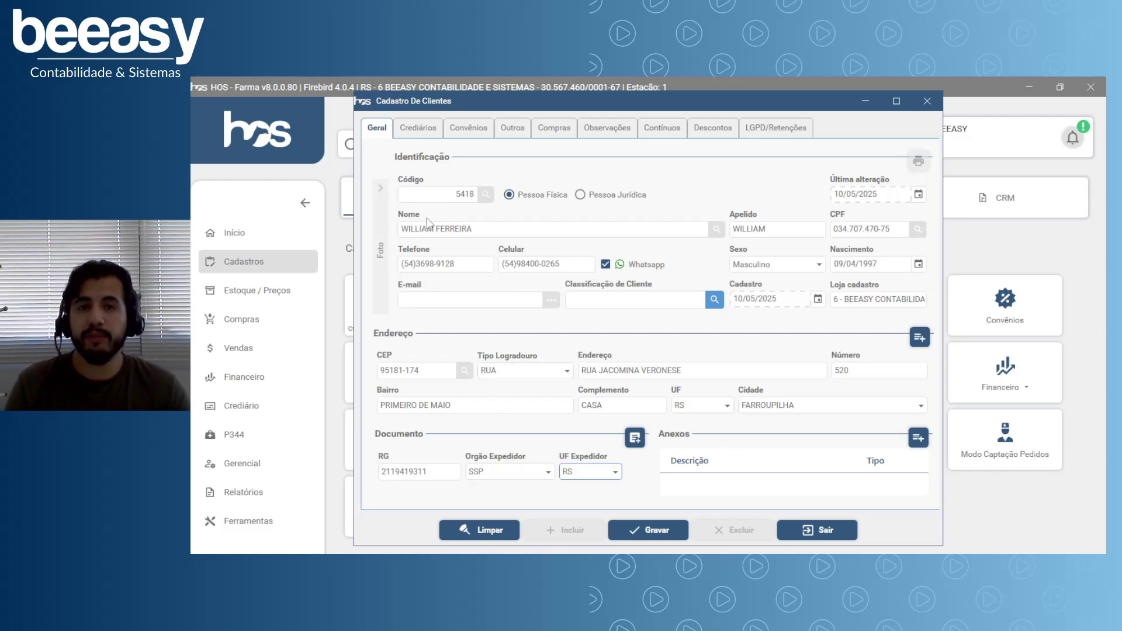
Save client record 5418, then reload it by searching the client's name in Nome.
left_click(652, 540)
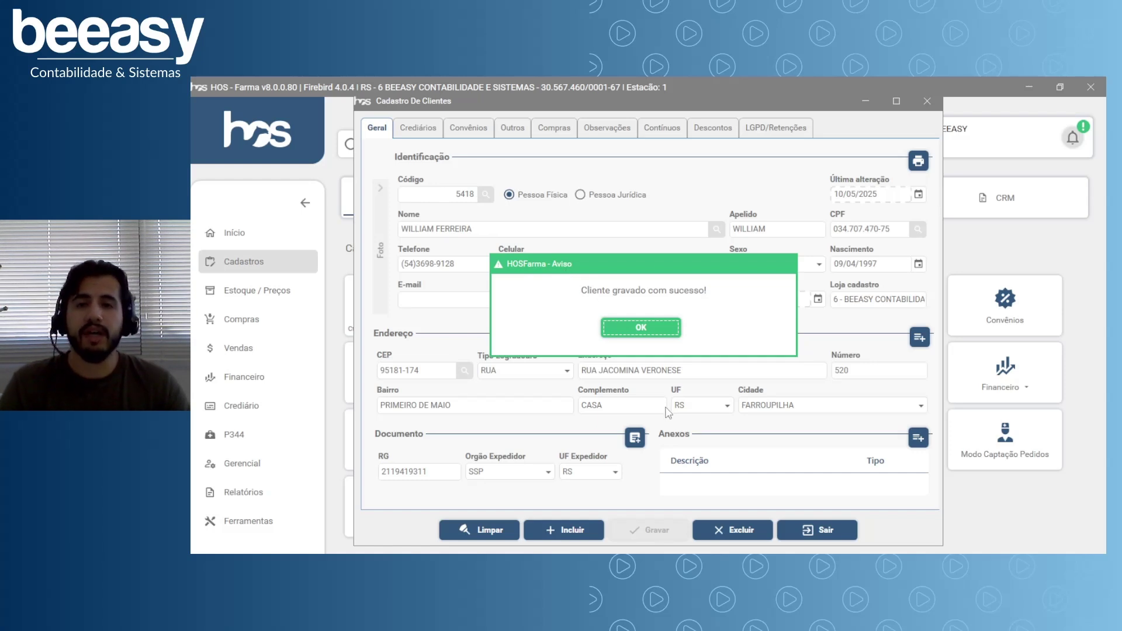
left_click(653, 336)
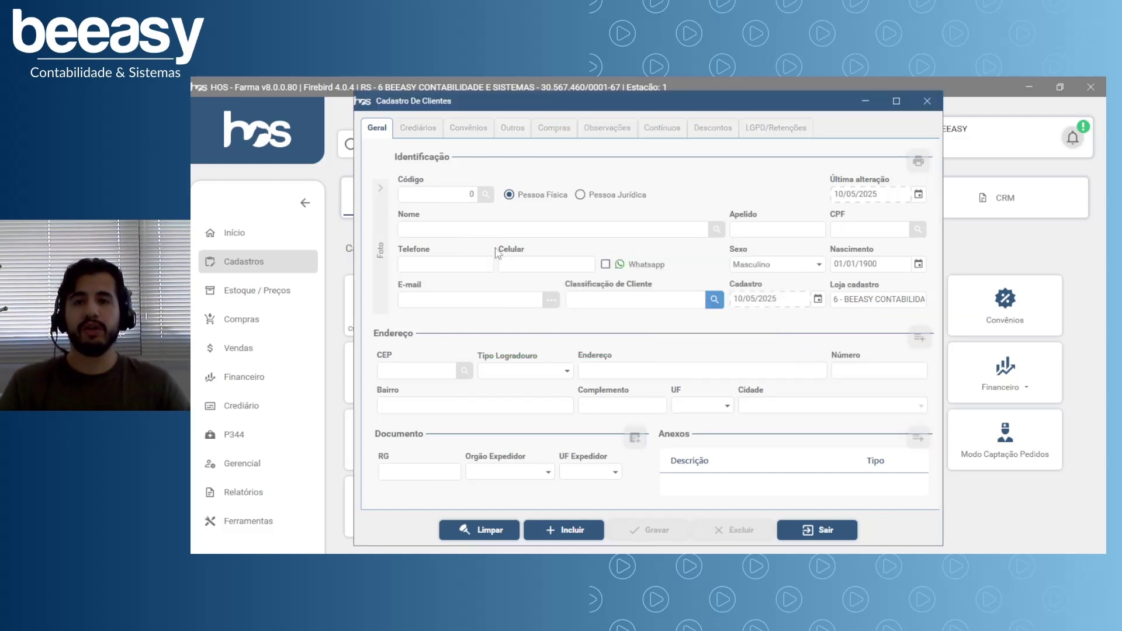
left_click(430, 230)
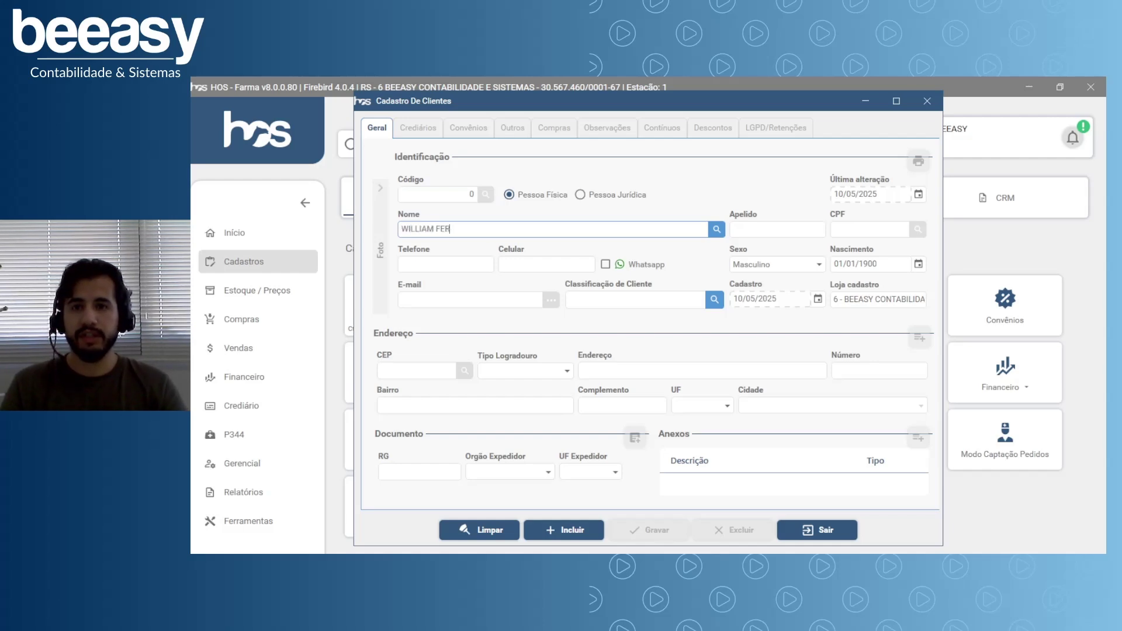
key("Return")
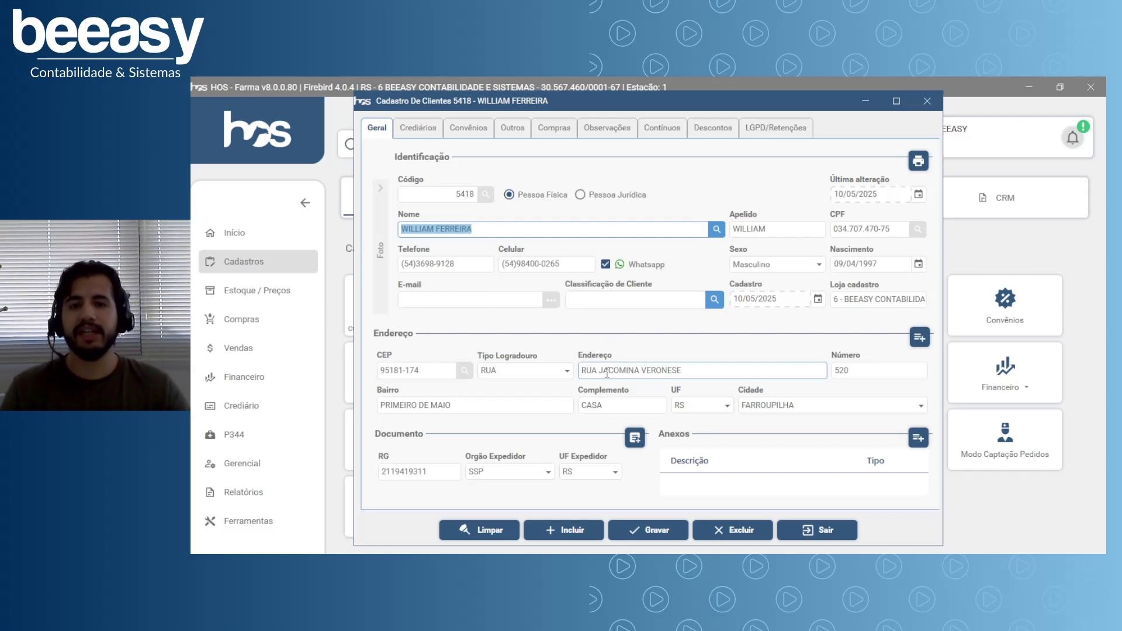
left_click(424, 140)
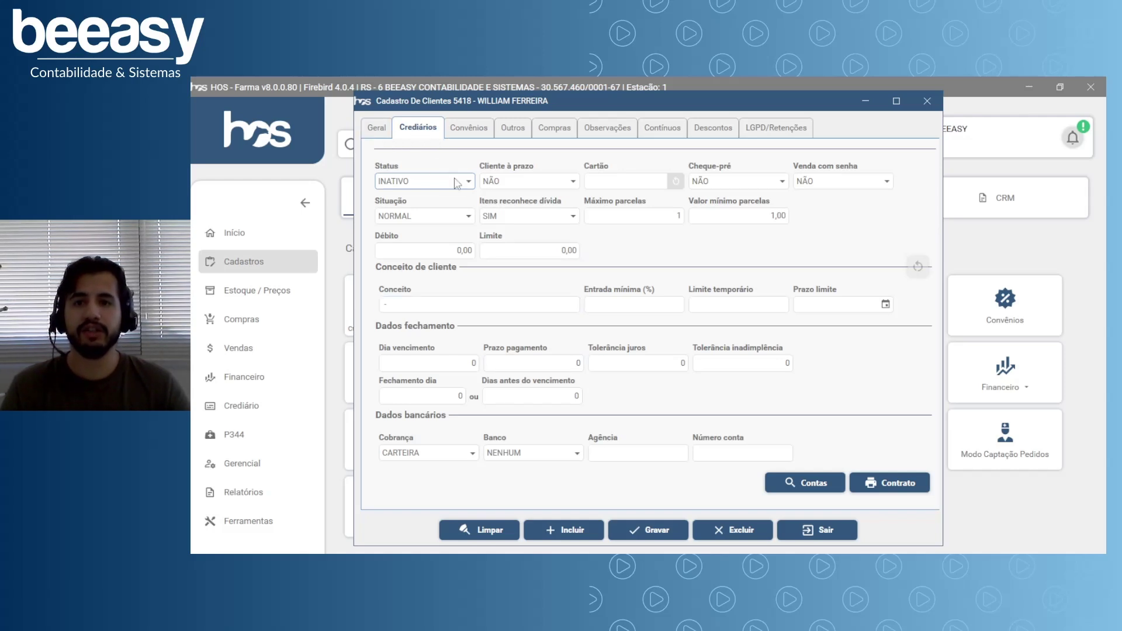
left_click(470, 183)
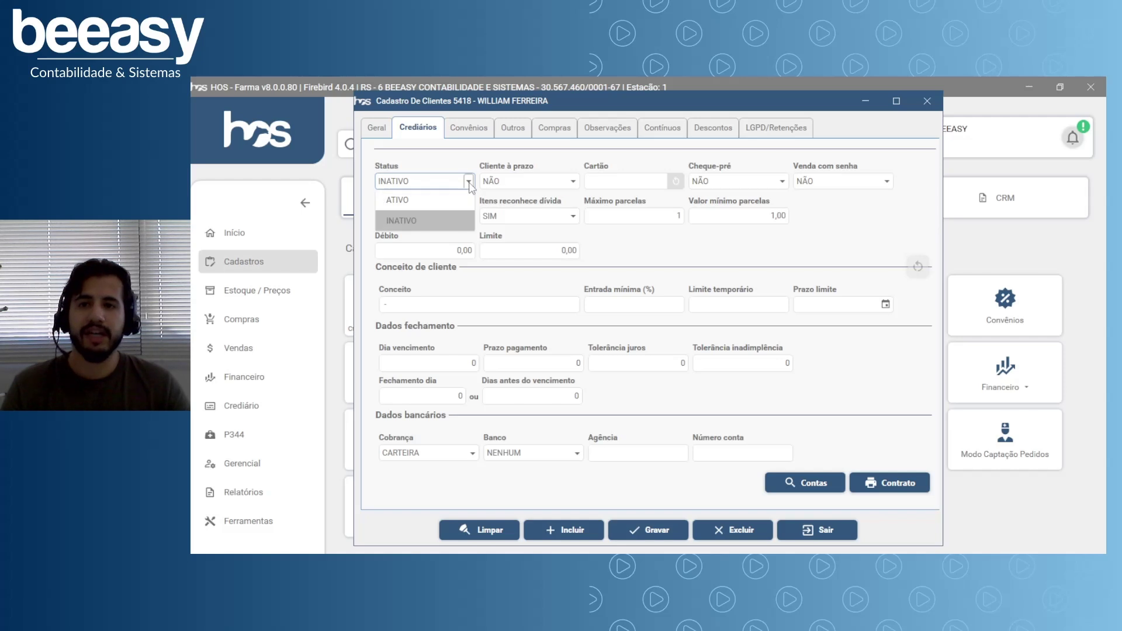
left_click(419, 199)
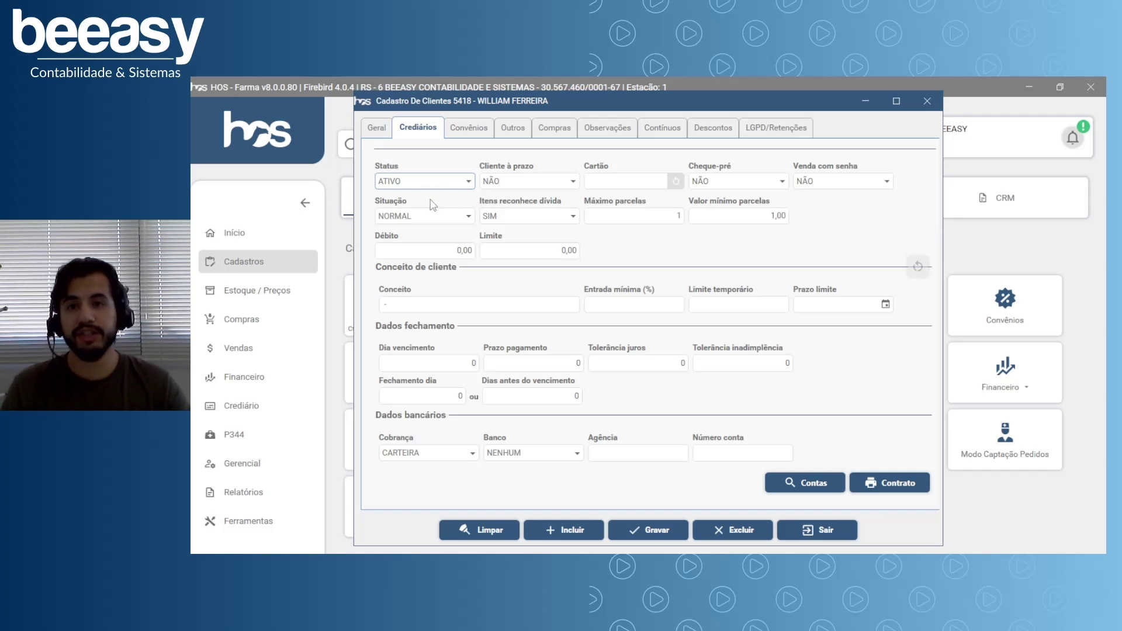
left_click(573, 183)
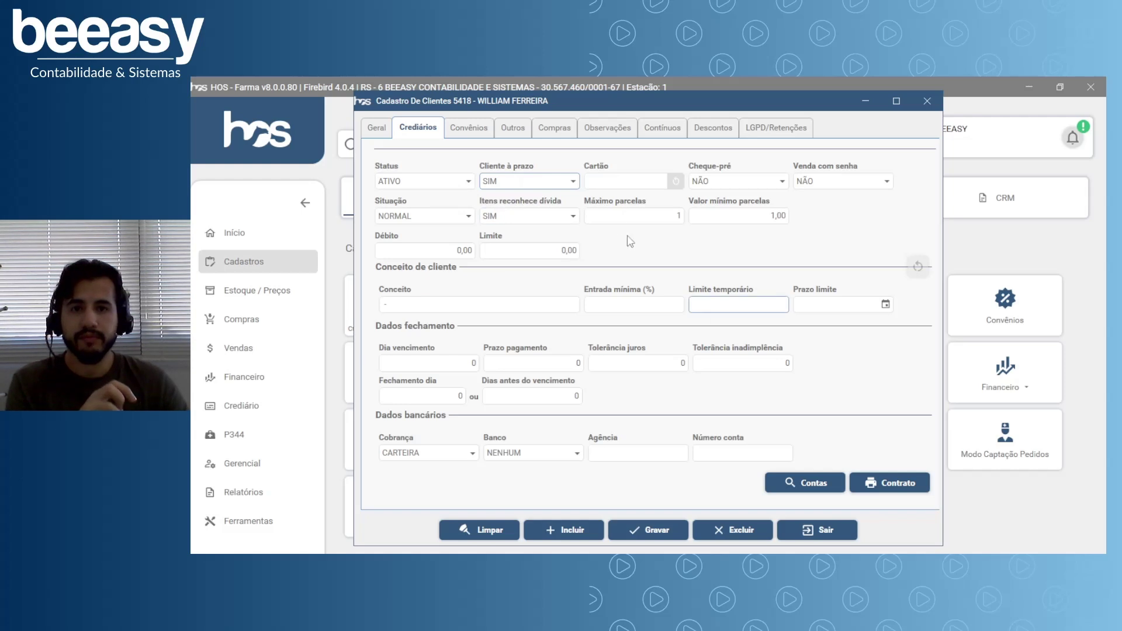
left_click(608, 183)
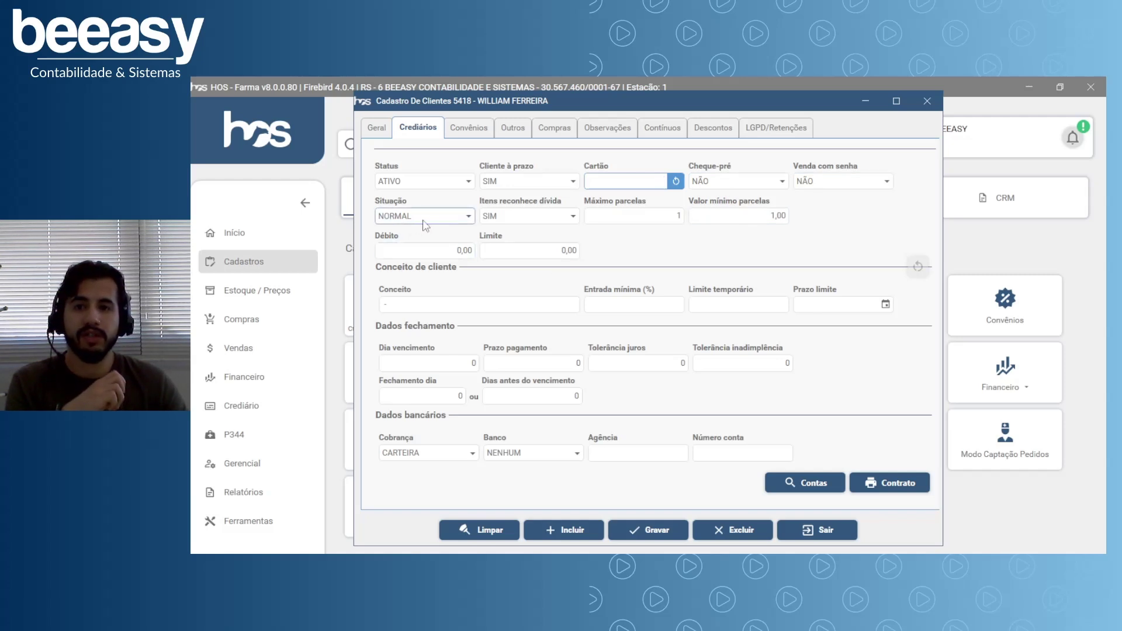
left_click(469, 216)
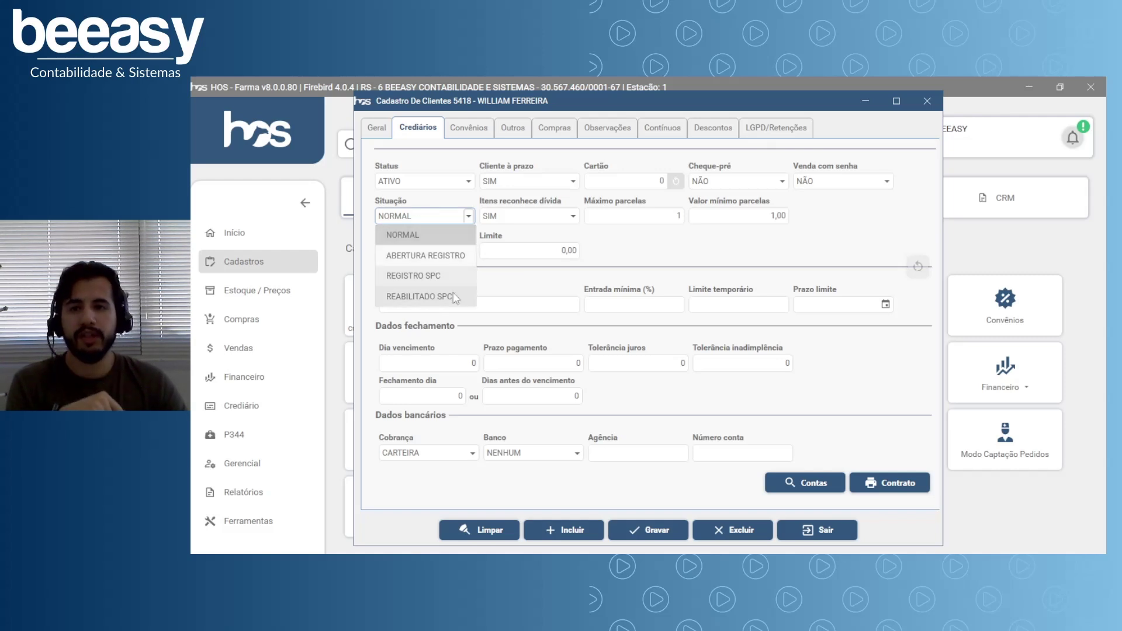
left_click(432, 190)
left_click(469, 185)
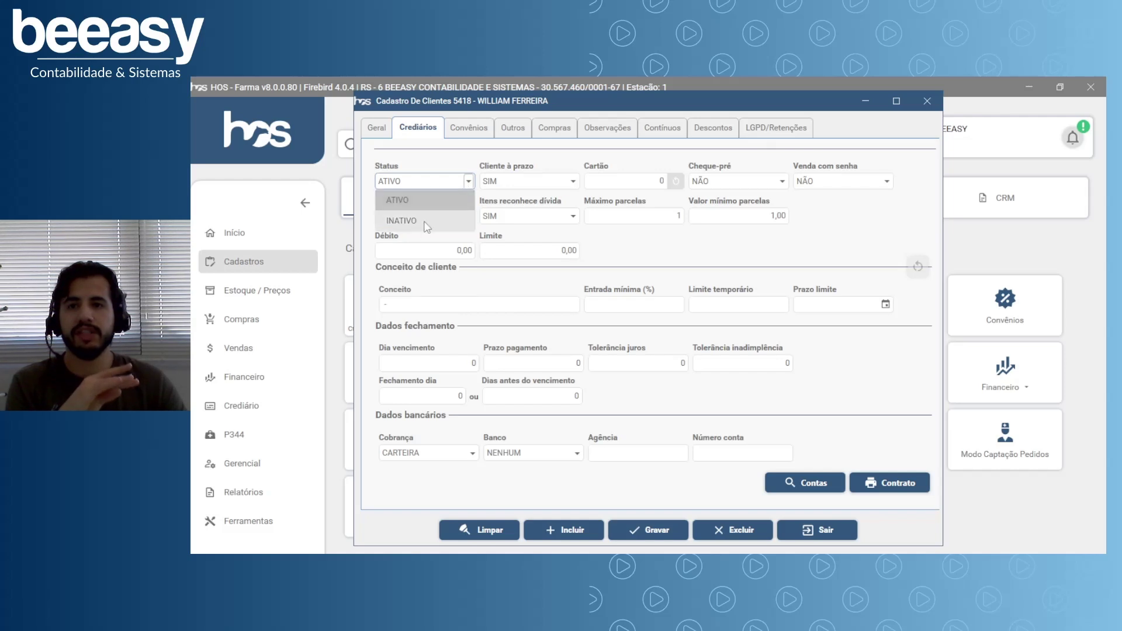
left_click(426, 223)
left_click(456, 217)
left_click(438, 278)
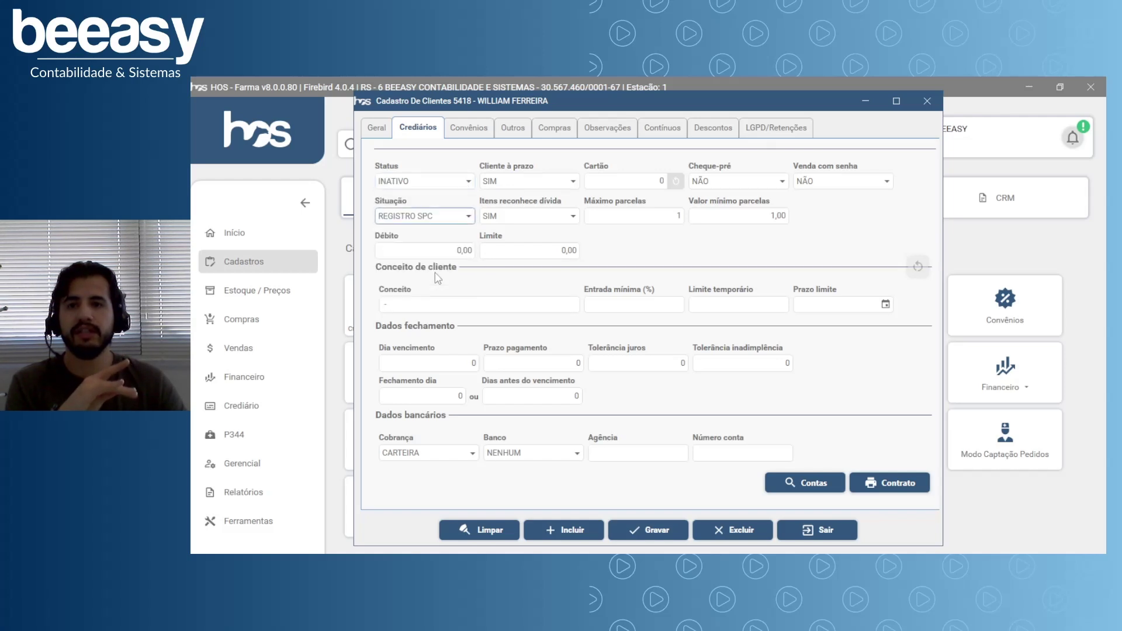
left_click(469, 181)
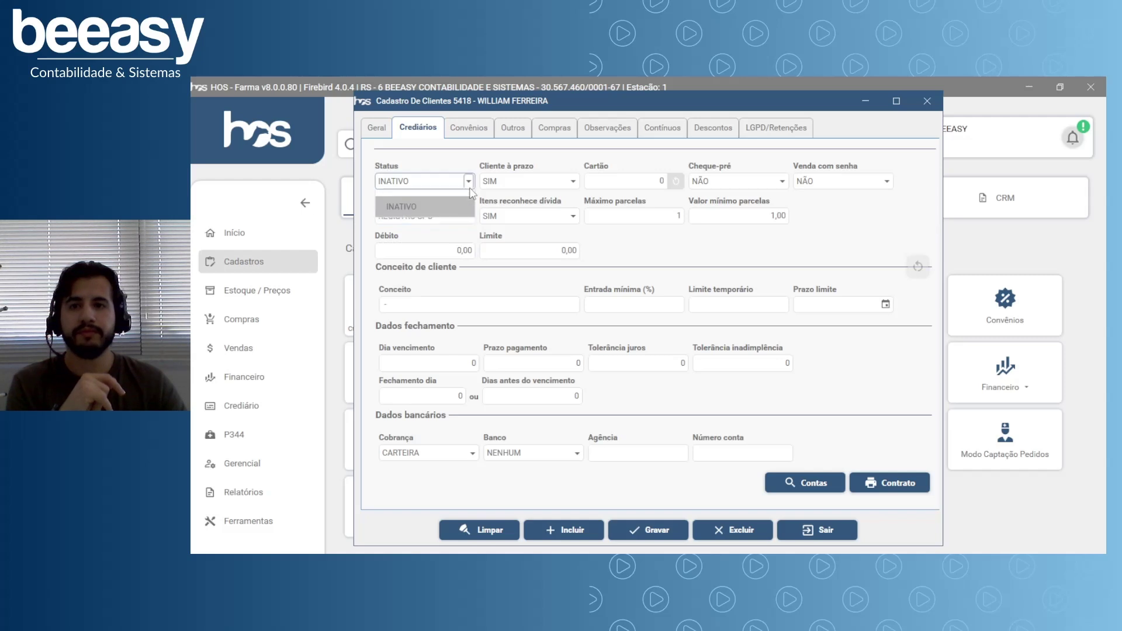
left_click(459, 201)
left_click(462, 218)
left_click(430, 232)
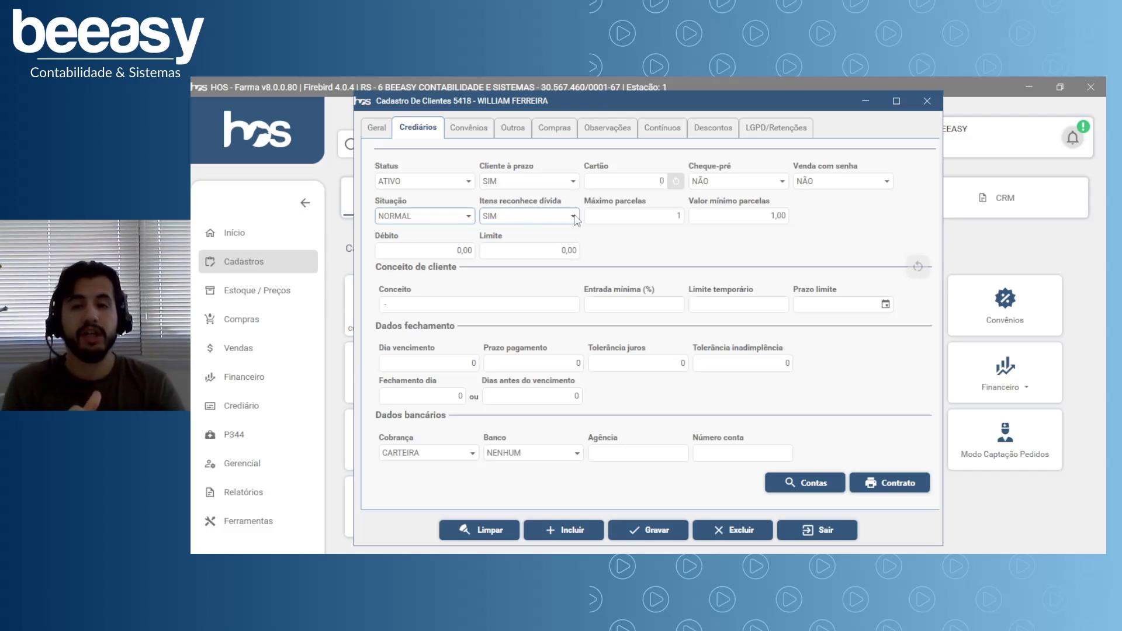
left_click(575, 219)
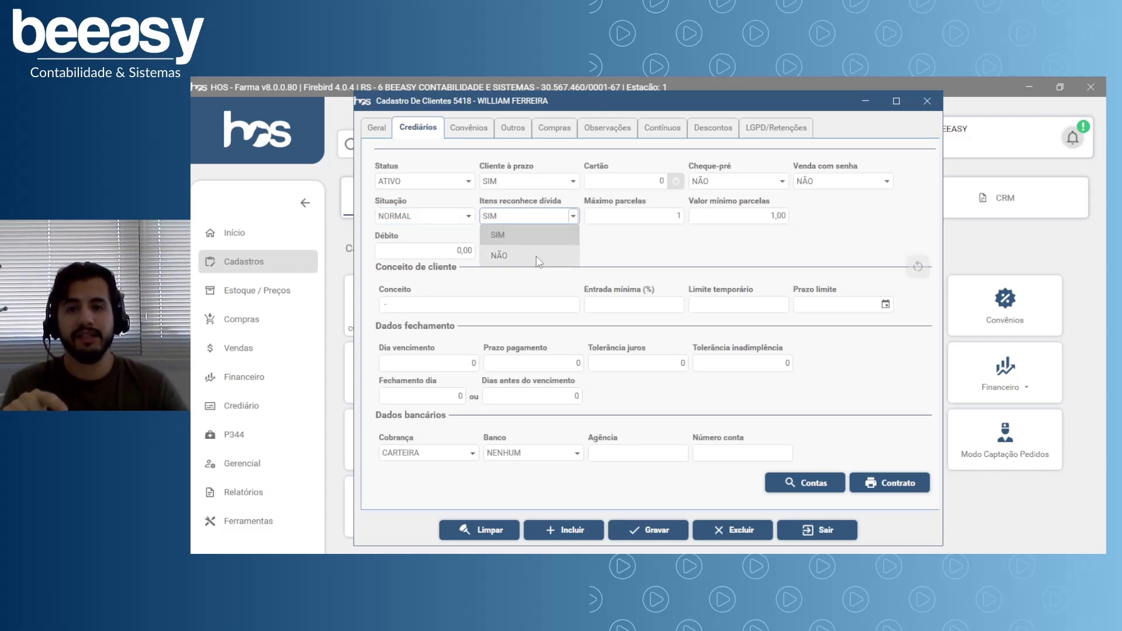
left_click(540, 255)
left_click(574, 217)
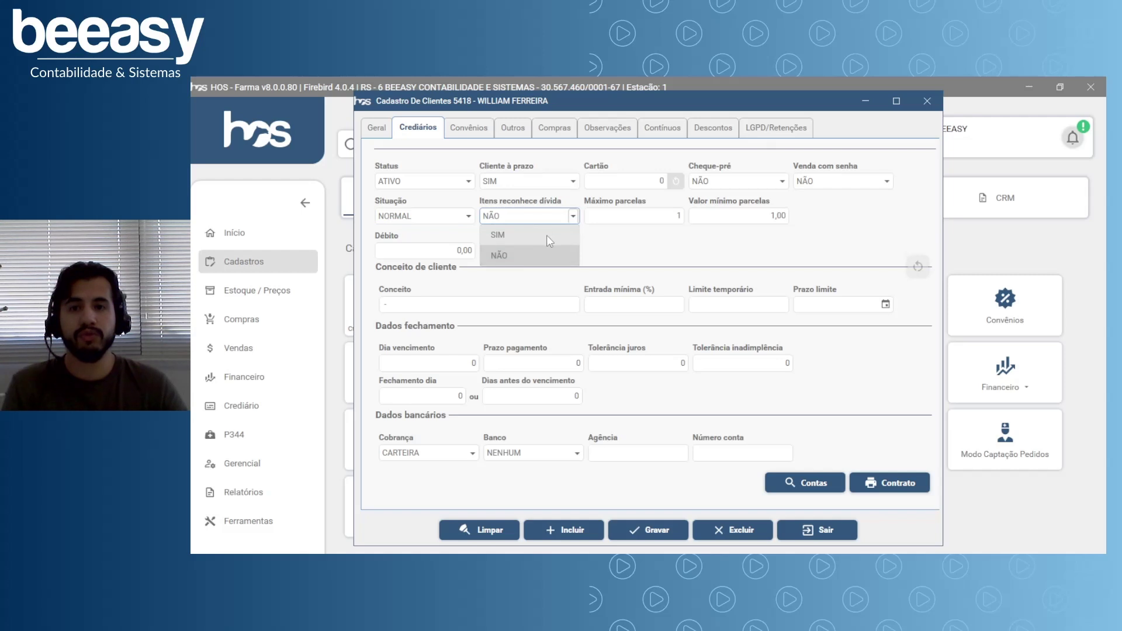
left_click(546, 236)
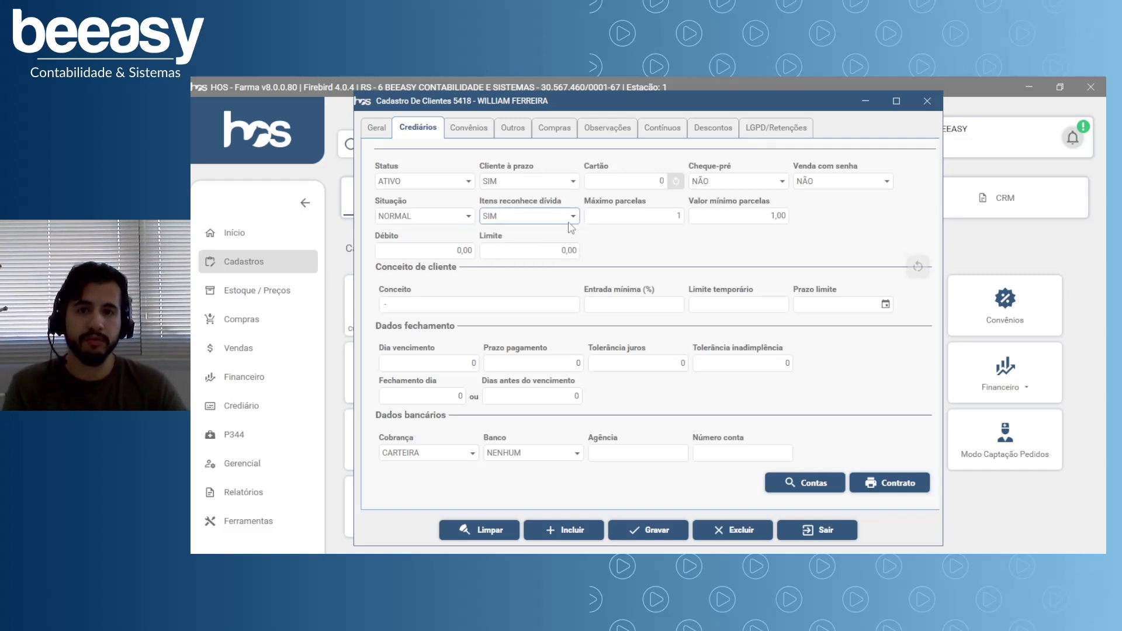
left_click(573, 216)
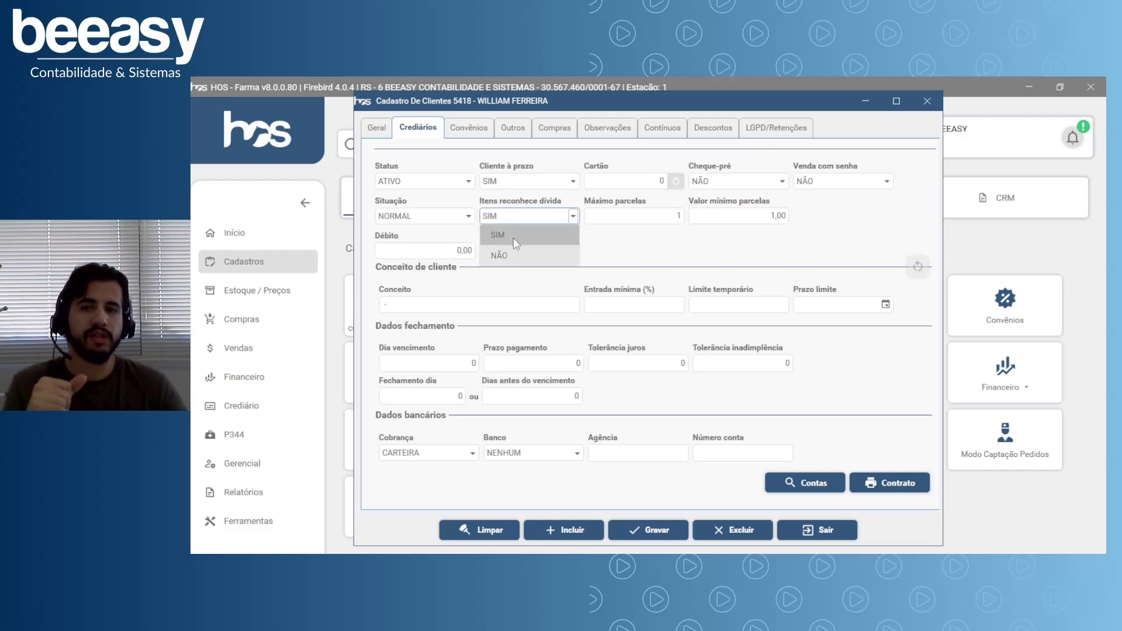
left_click(641, 255)
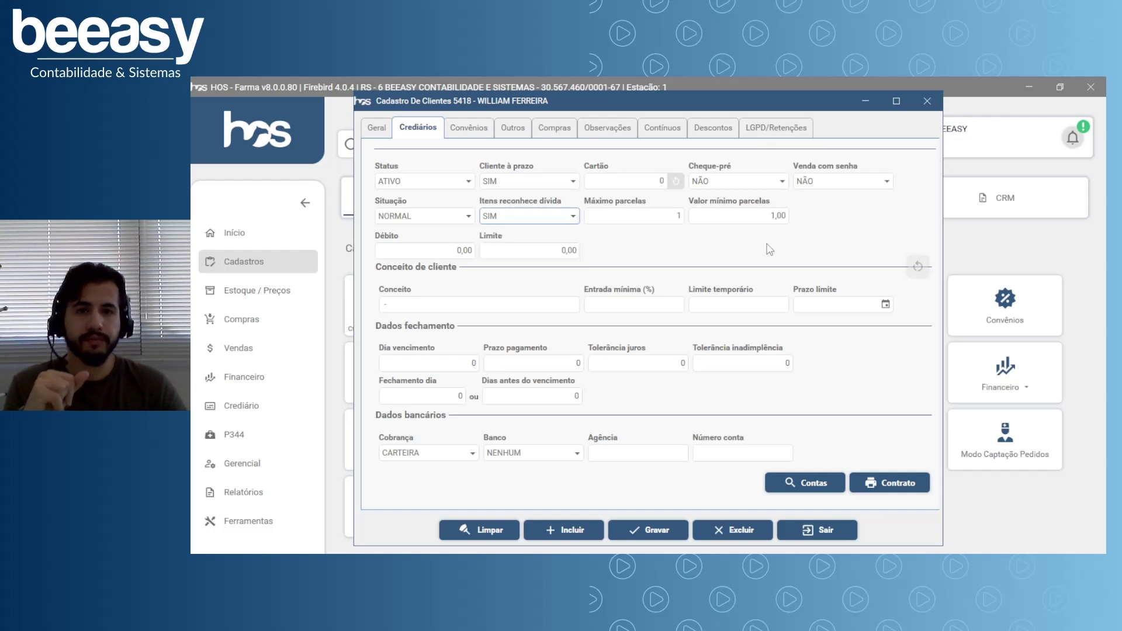
Set Máximo parcelas to 10 and Valor mínimo parcelas to 20,00 on the Crediários tab.
left_click(637, 217)
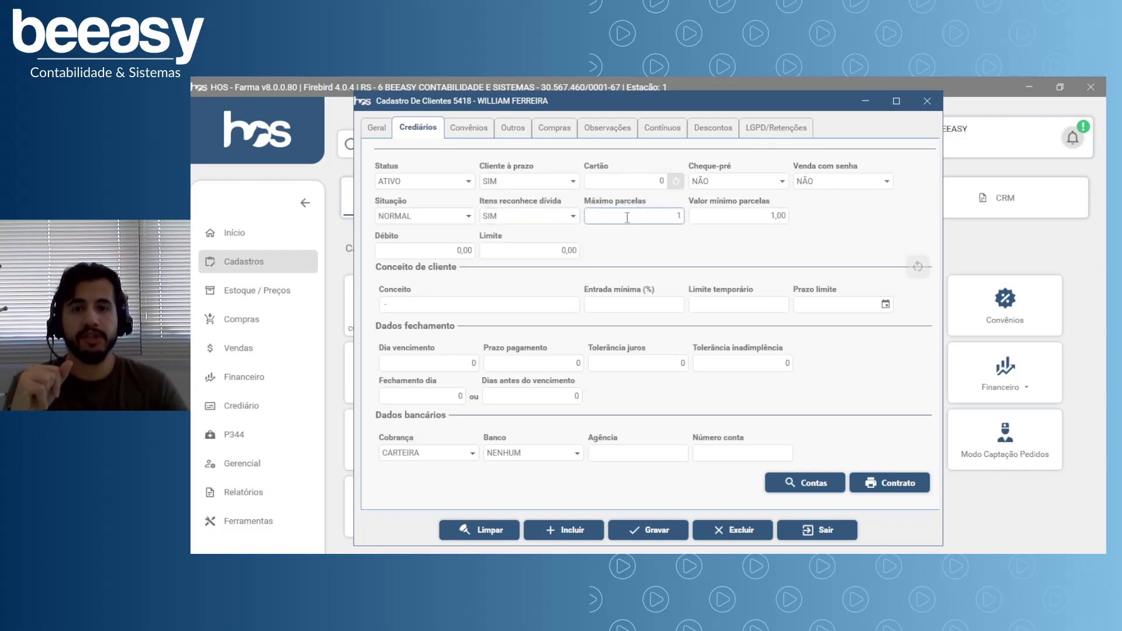
key("Tab")
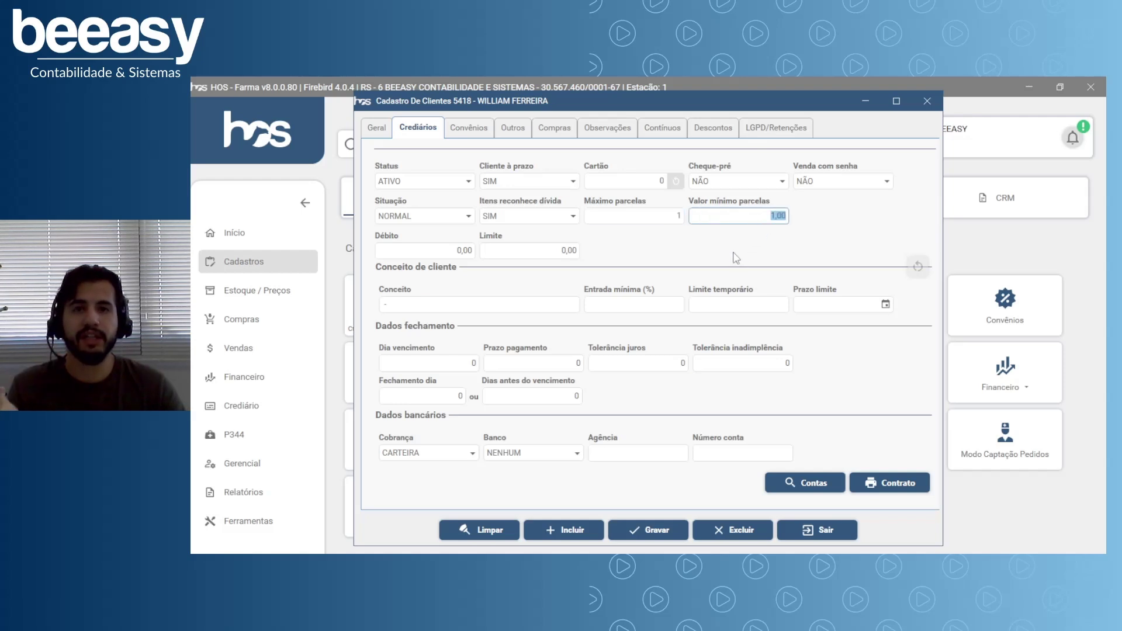
left_click(663, 220)
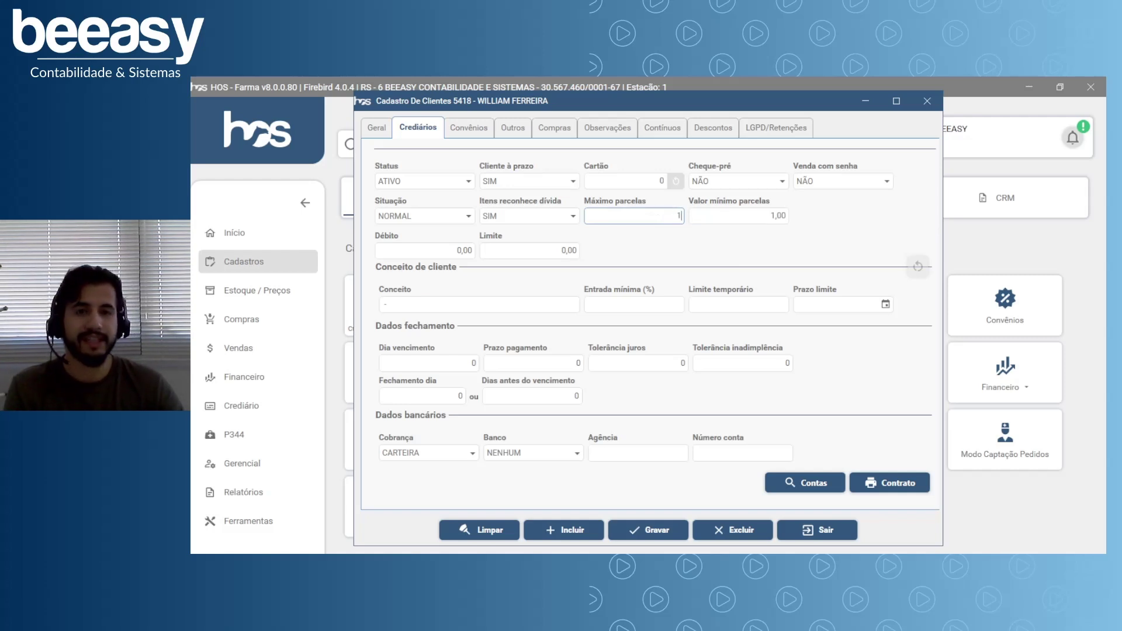
type("0")
left_click(781, 217)
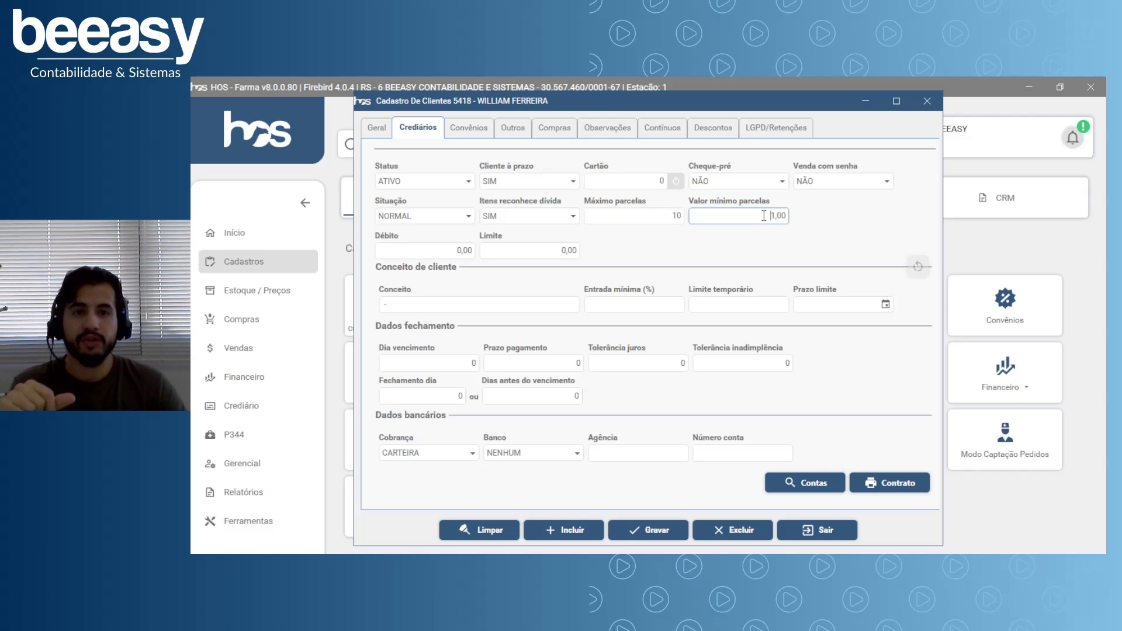
left_click_drag(768, 215, 801, 224)
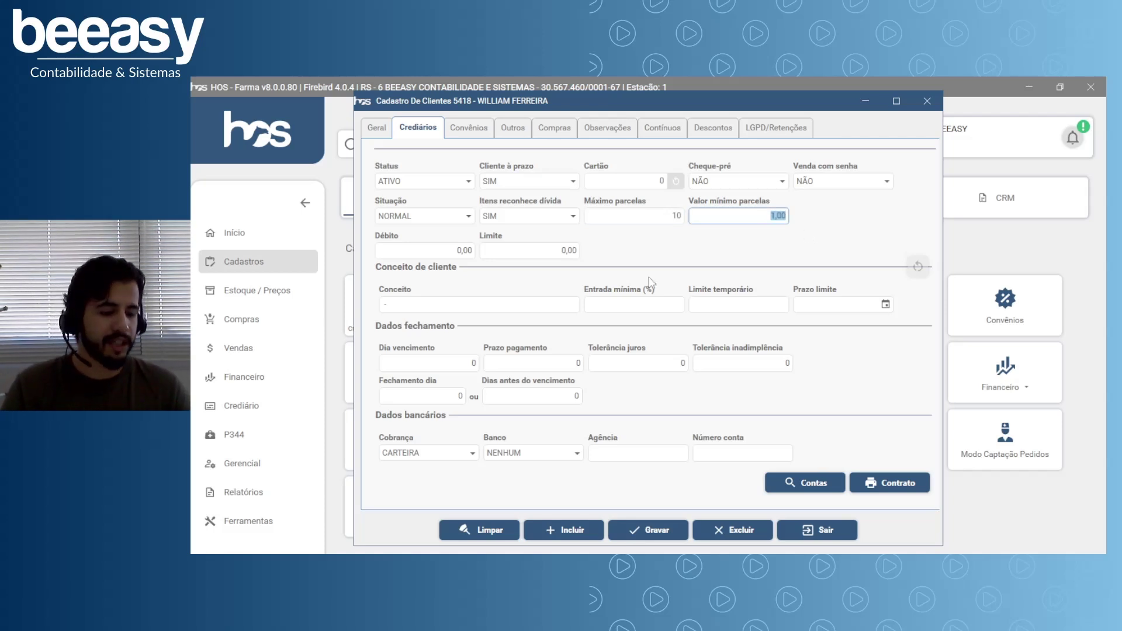
type("20")
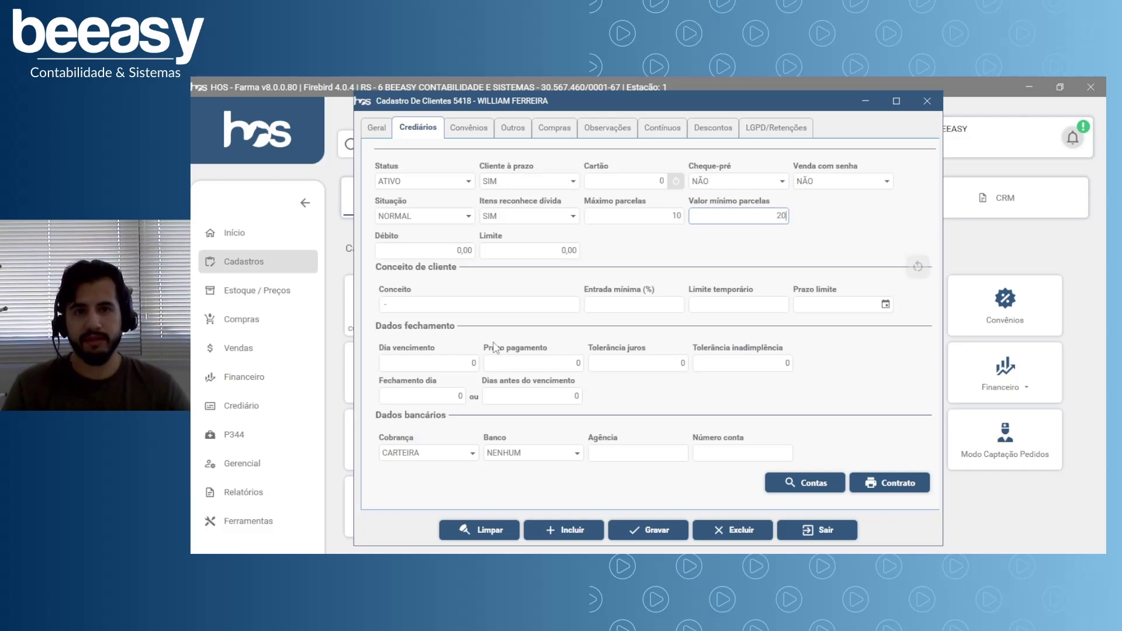
key("Tab")
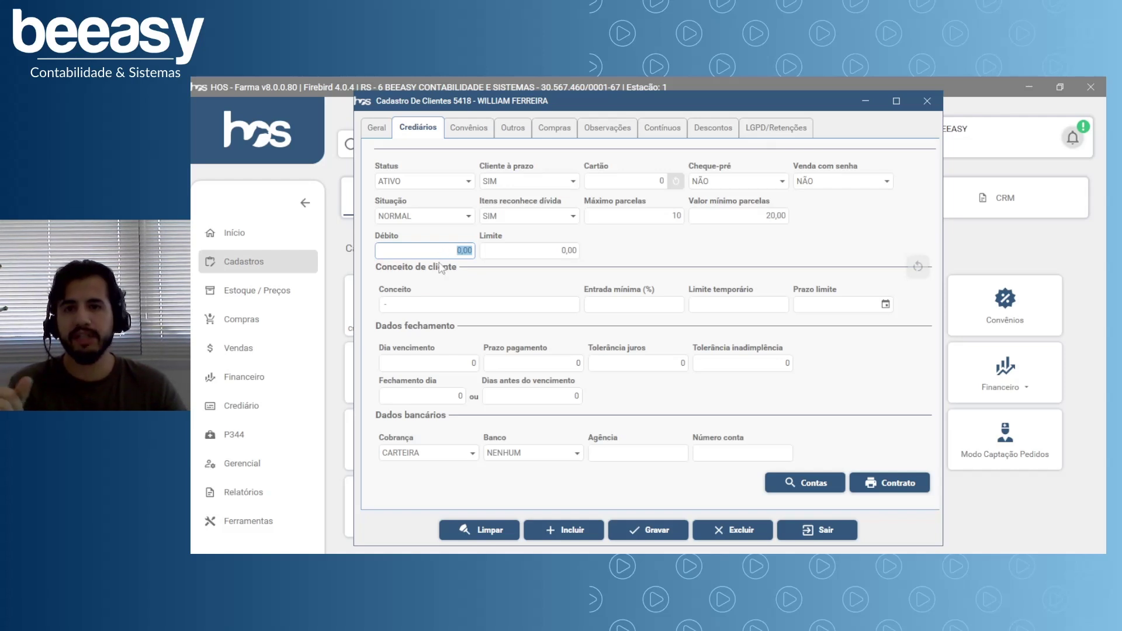
Replace the 0,00 credit Limite with 1.000,00.
left_click(522, 257)
left_click_drag(521, 253, 594, 260)
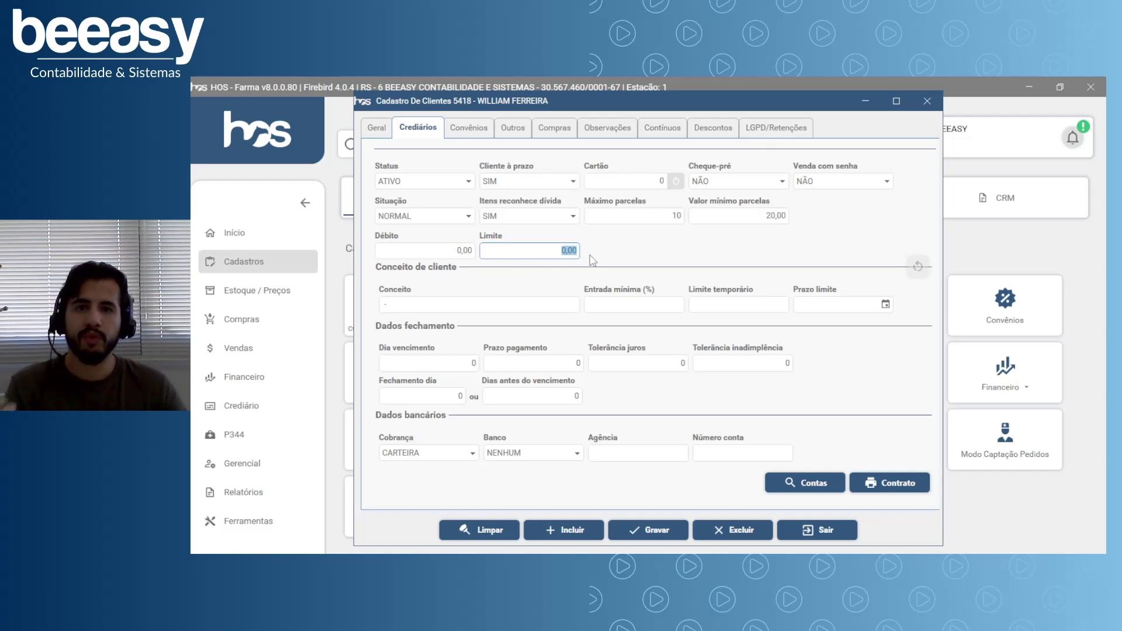
type("10")
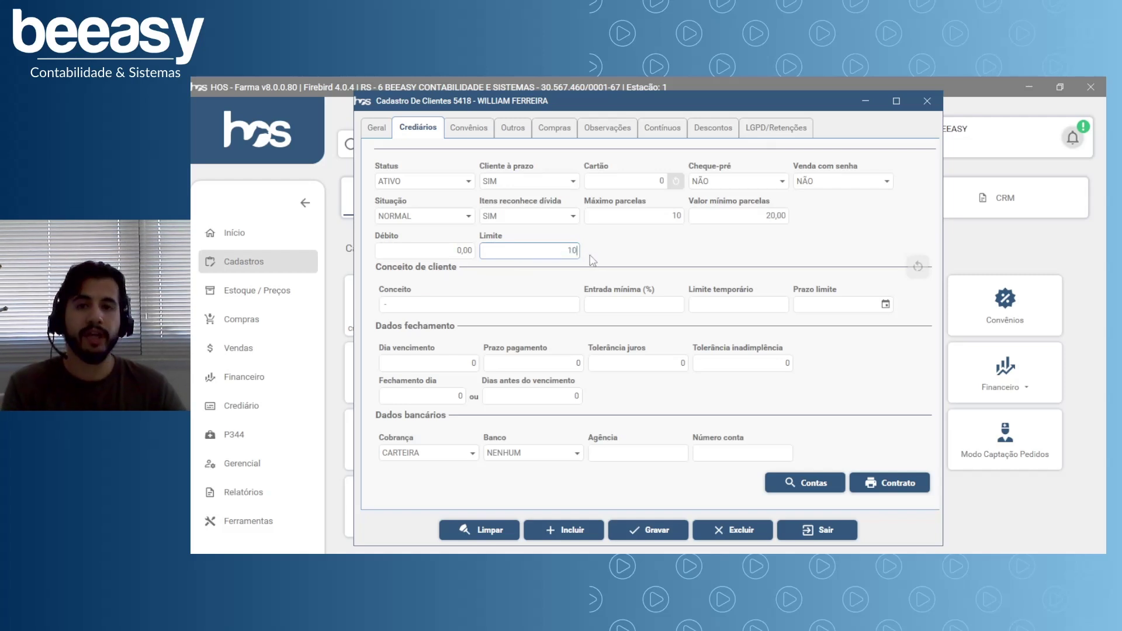
key("Tab")
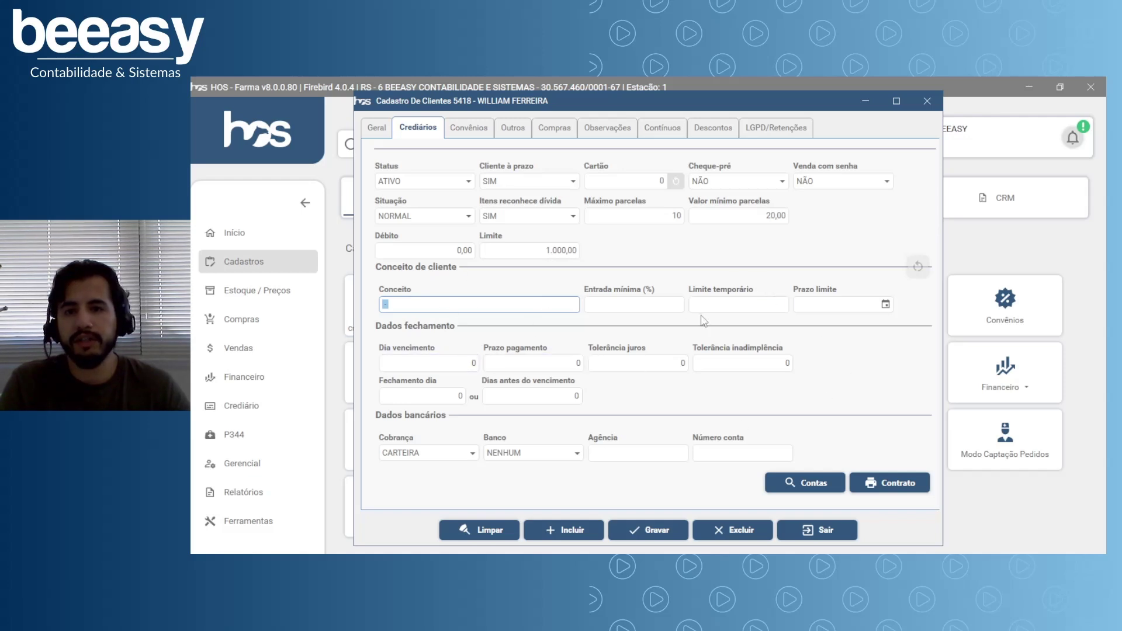
Enter Prazo pagamento 30 under Dados fechamento, resetting Dia vencimento from 10 back to 0.
left_click(453, 362)
left_click(542, 364)
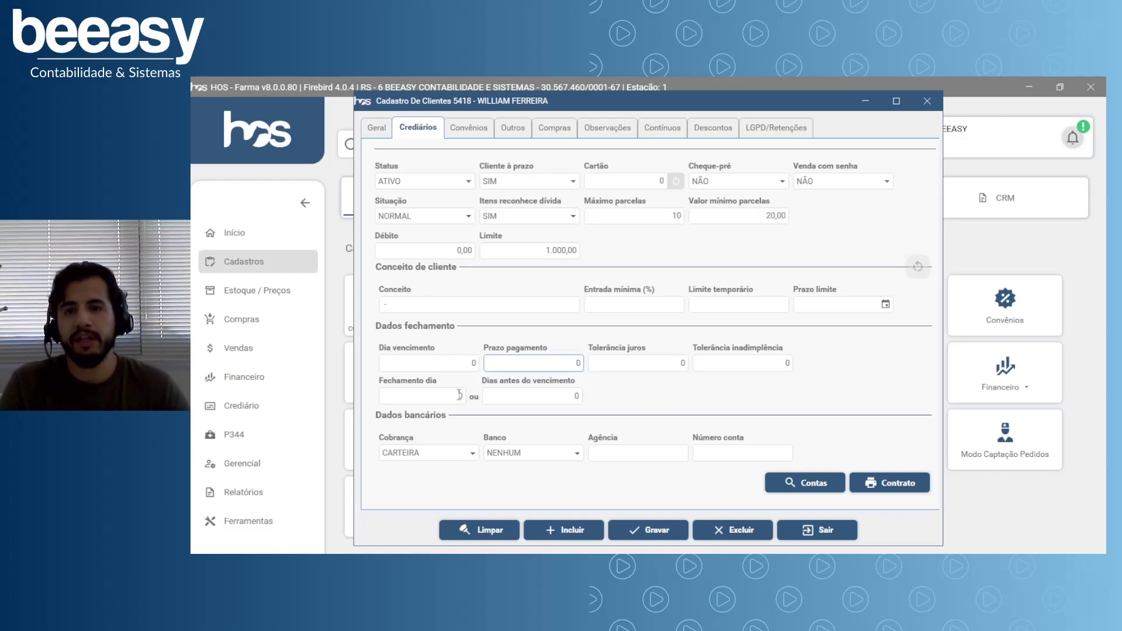
key("shift+Tab")
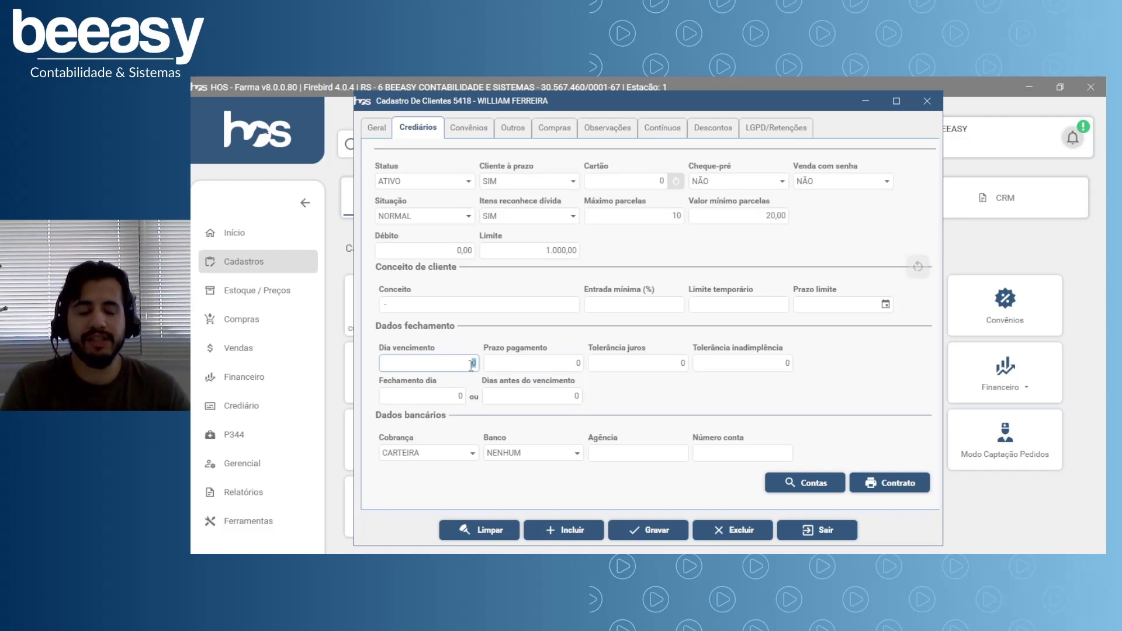
key("Tab")
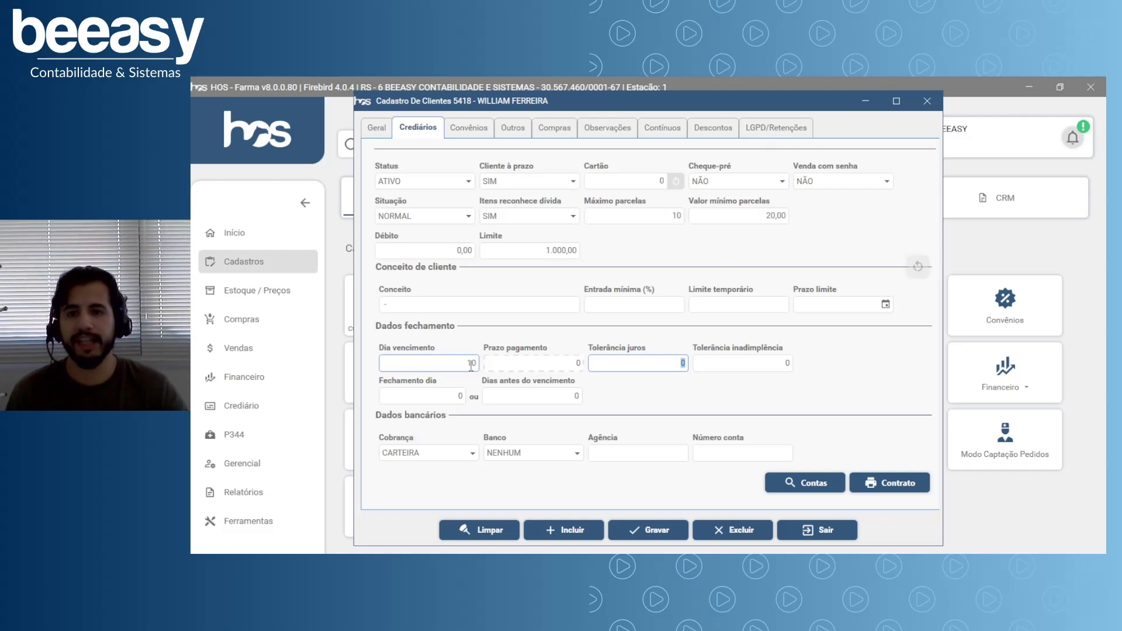
left_click(453, 360)
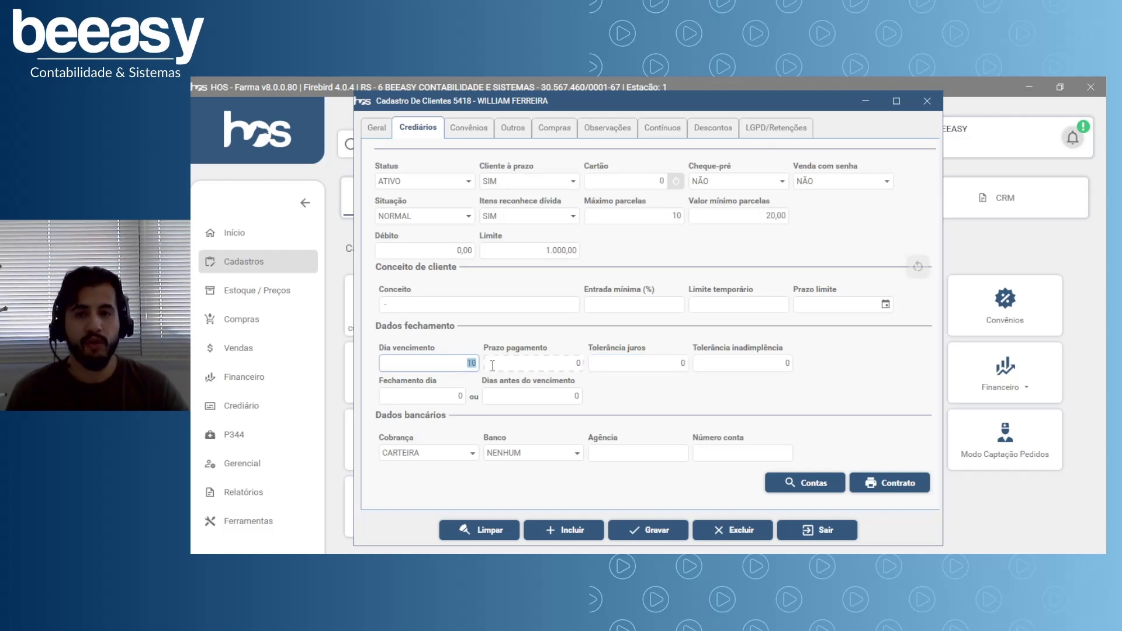
type("0")
left_click(492, 366)
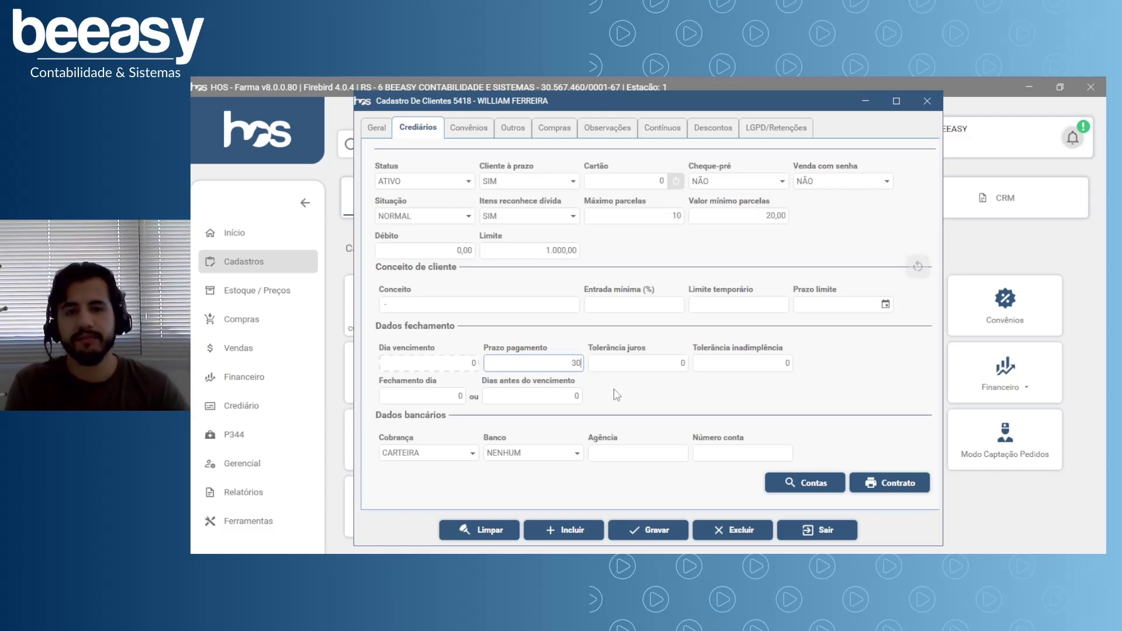
left_click(640, 367)
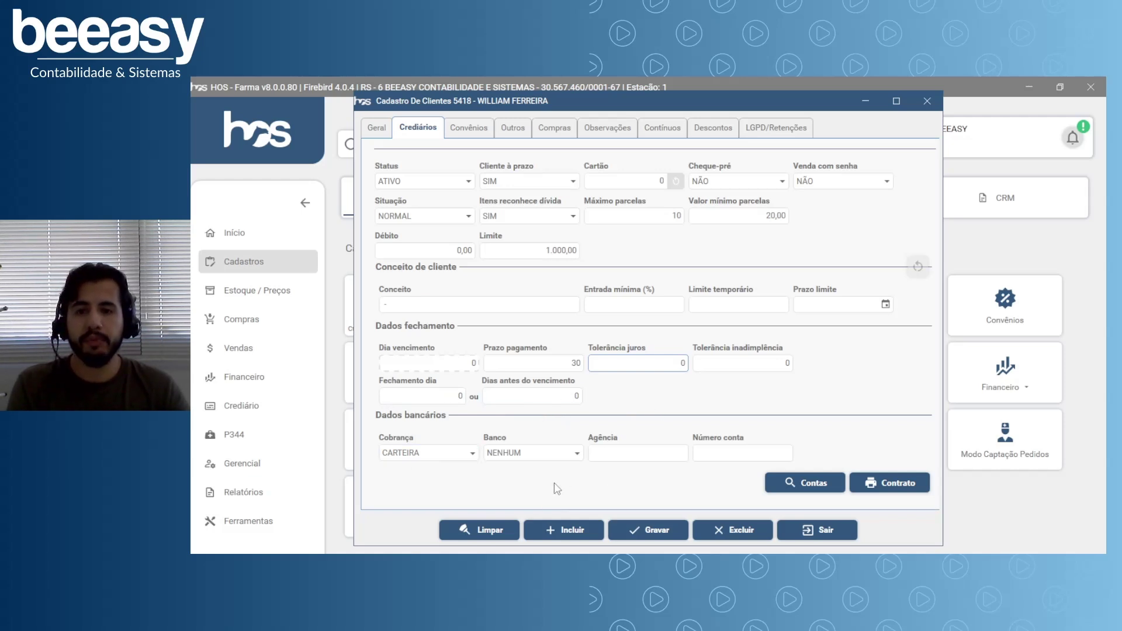
left_click(471, 456)
left_click(473, 457)
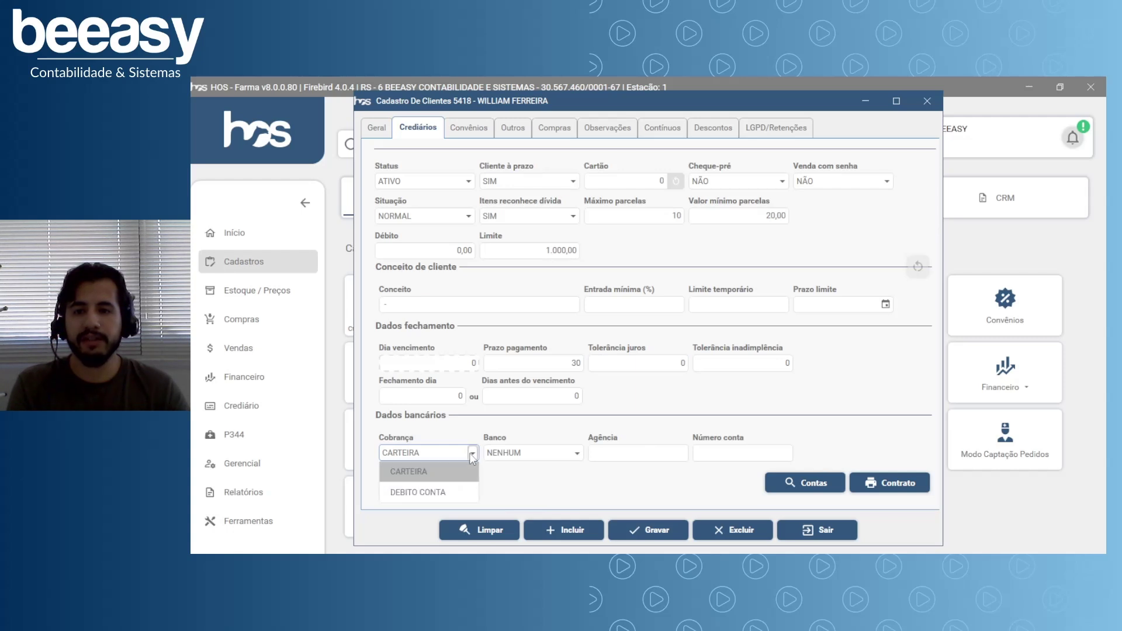
left_click(469, 454)
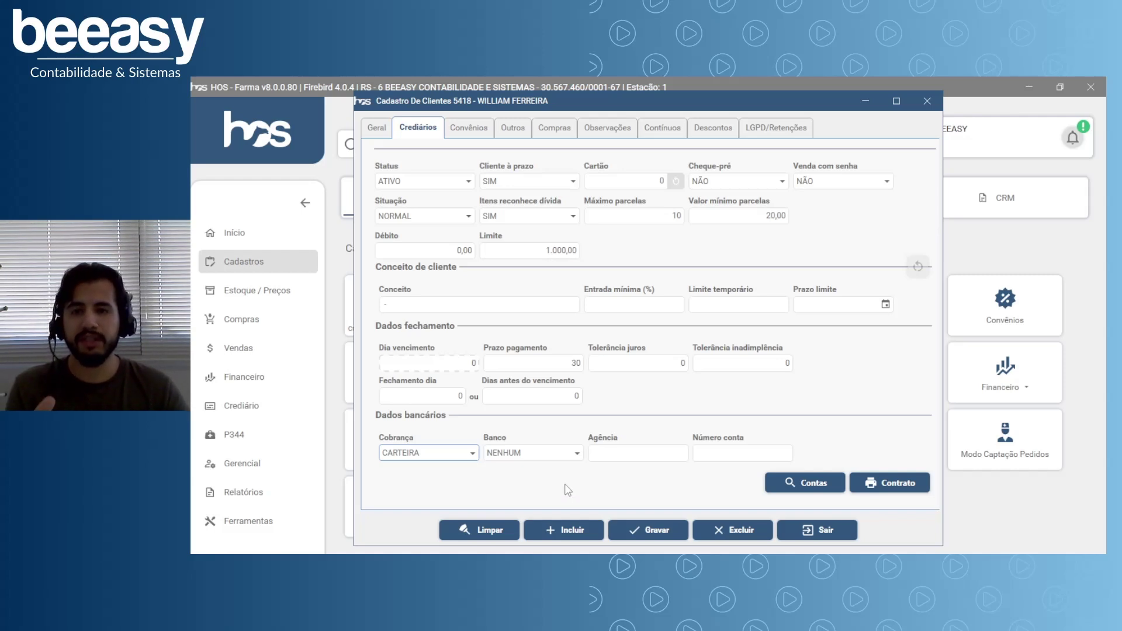
left_click(472, 454)
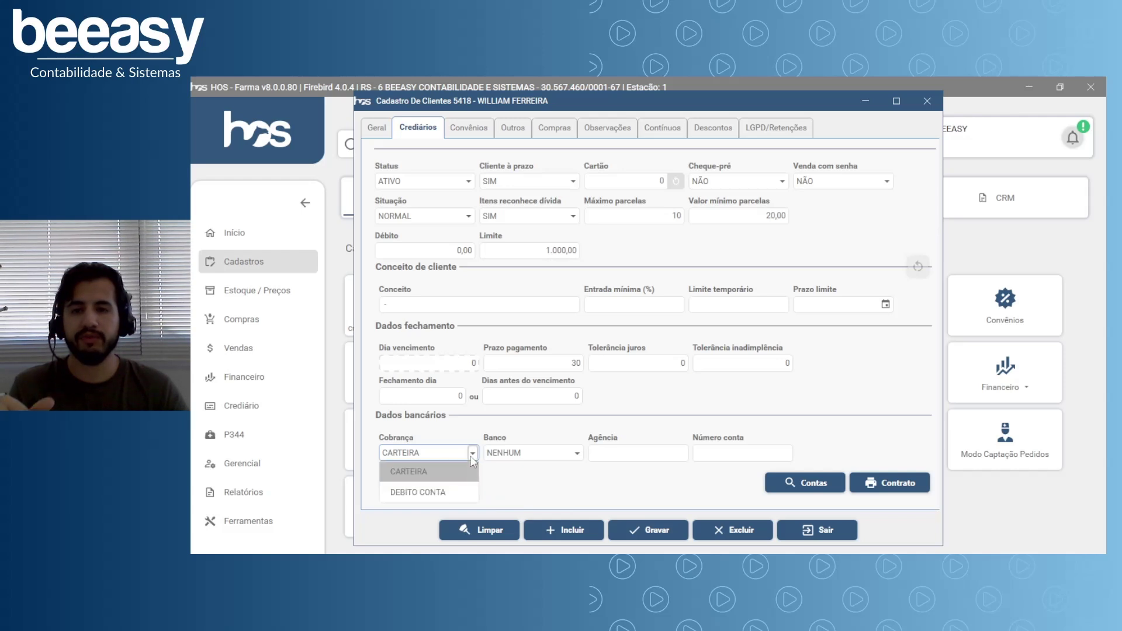
left_click(453, 493)
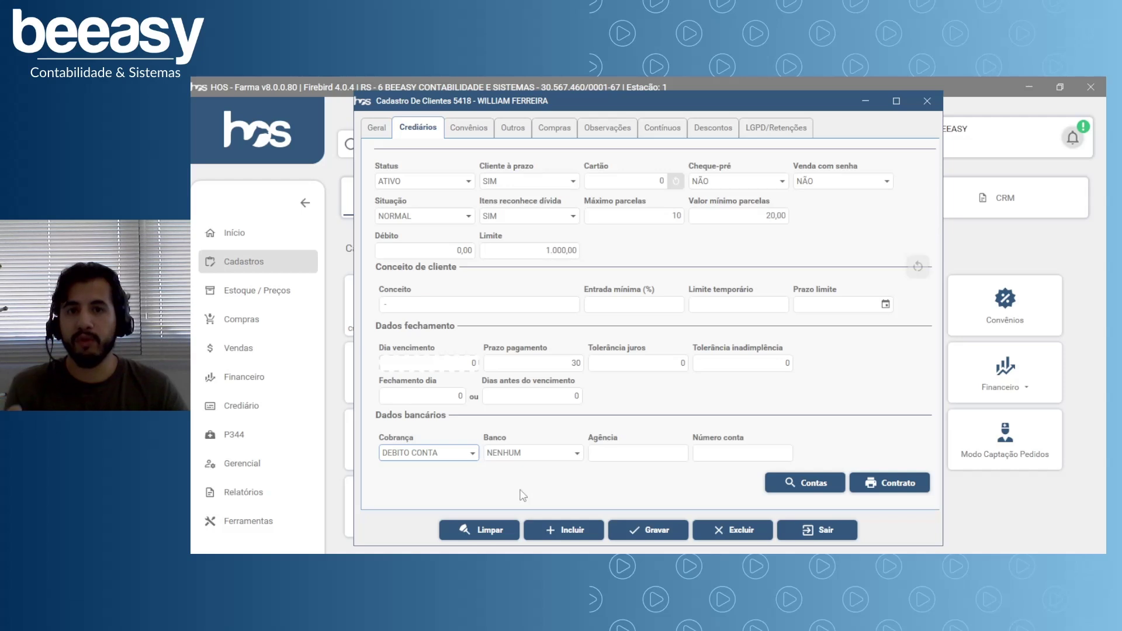
left_click(459, 456)
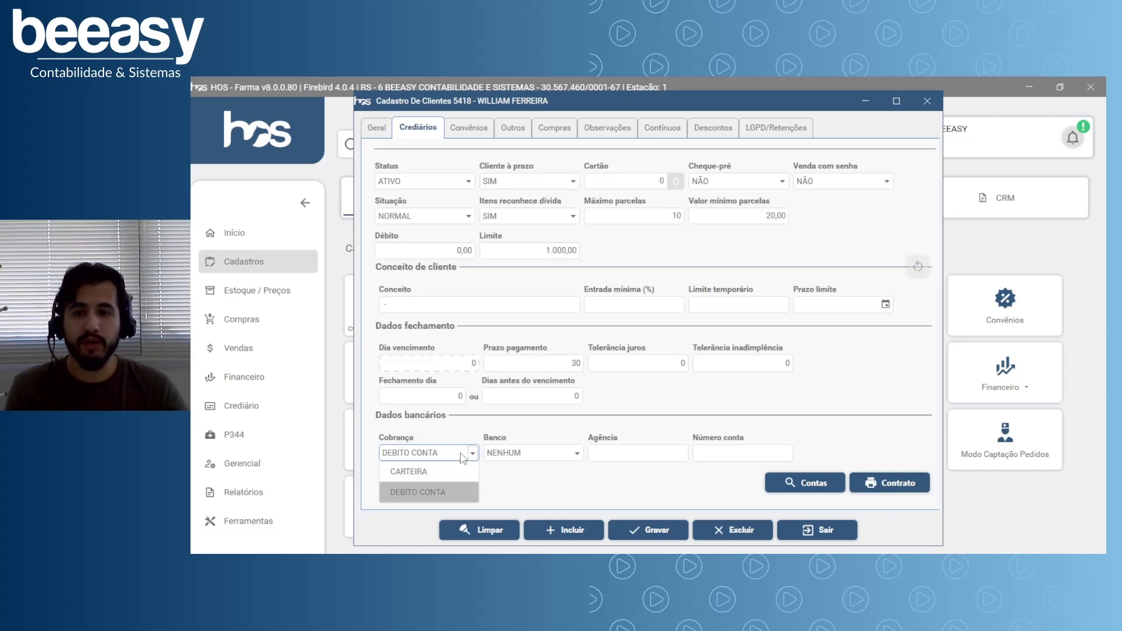
left_click(431, 473)
left_click(570, 455)
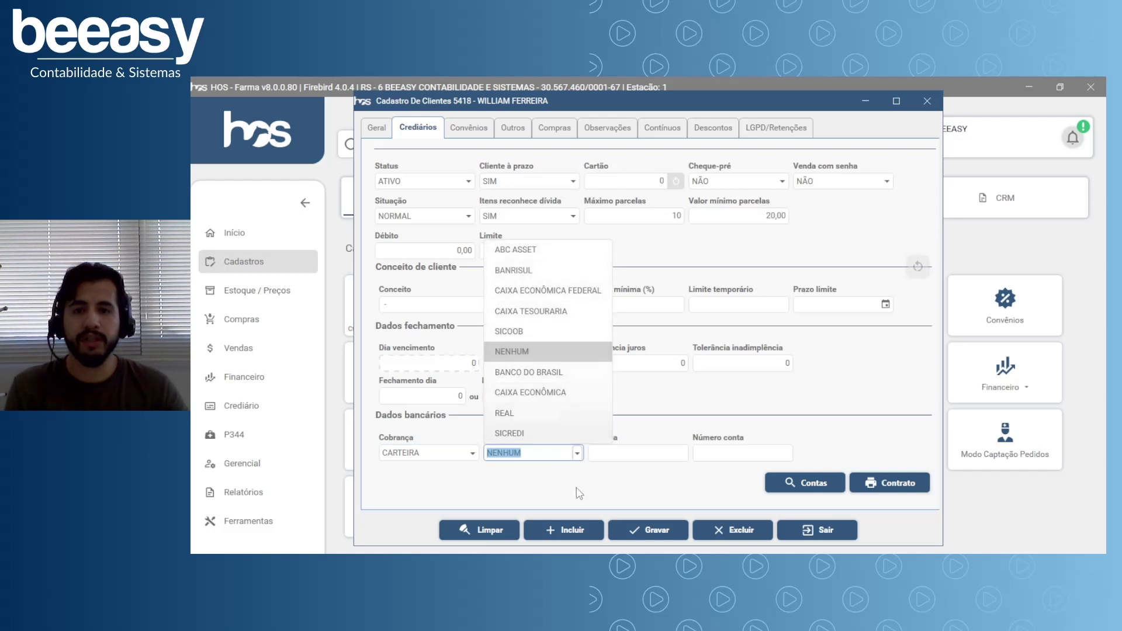
left_click(512, 352)
left_click(623, 454)
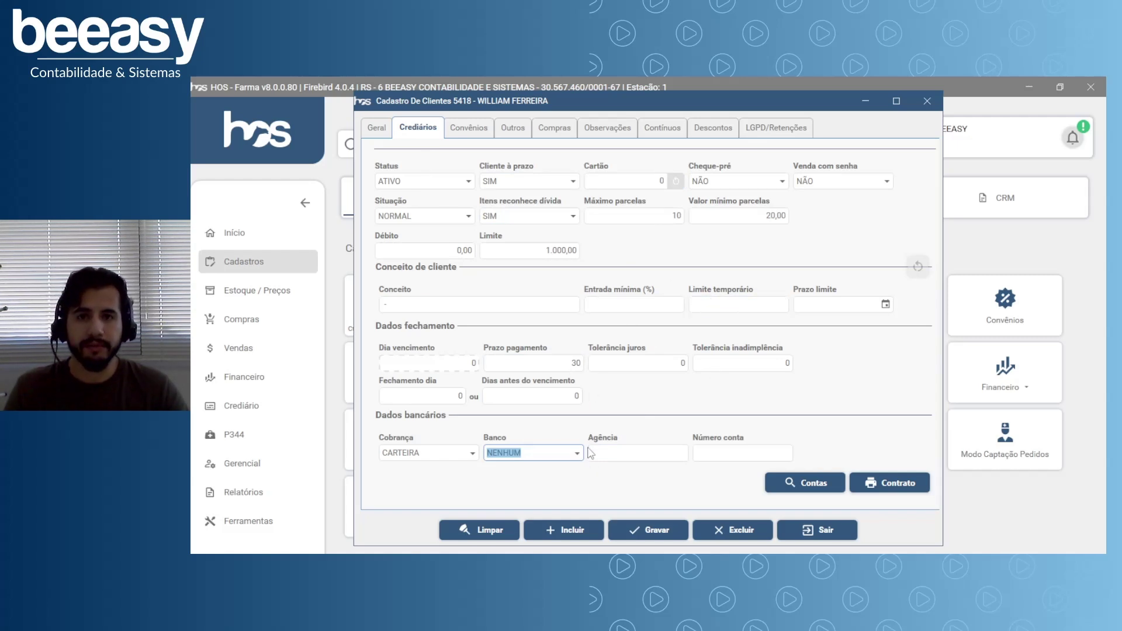
Open the Convênios tab and browse the agreement list, closing it without choosing.
left_click(469, 140)
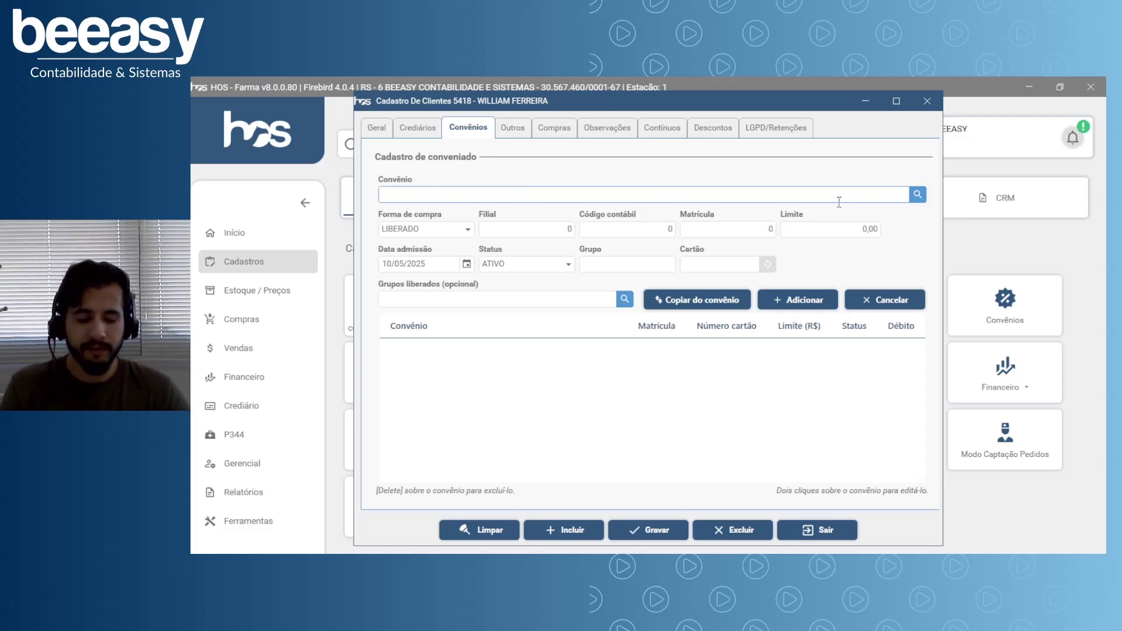
key("Return")
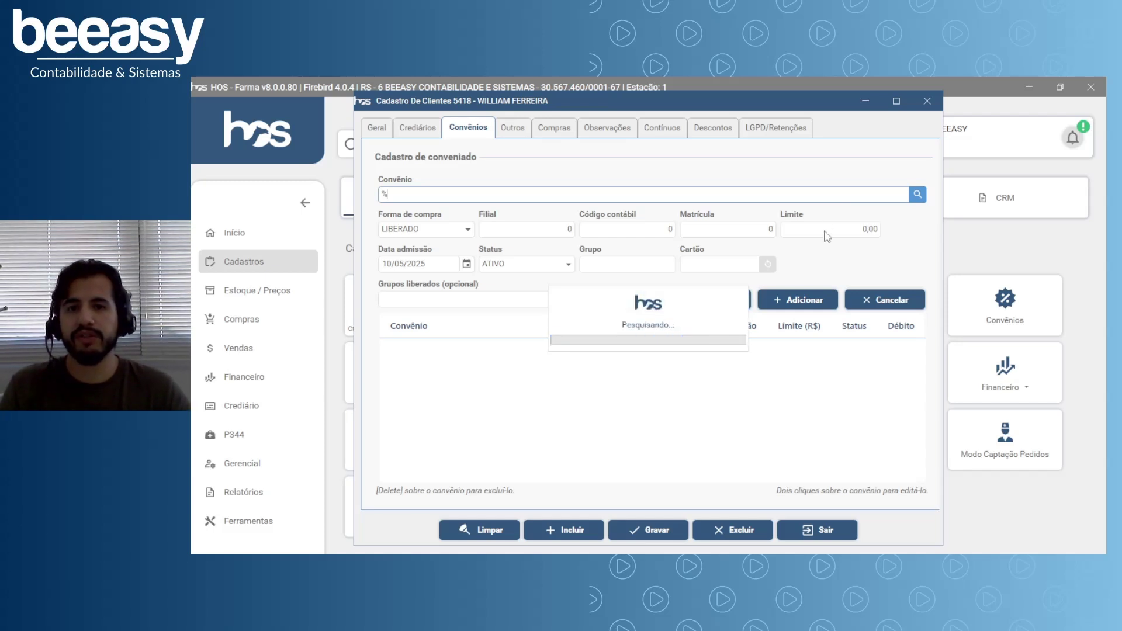
scroll(921, 237, "down", 10)
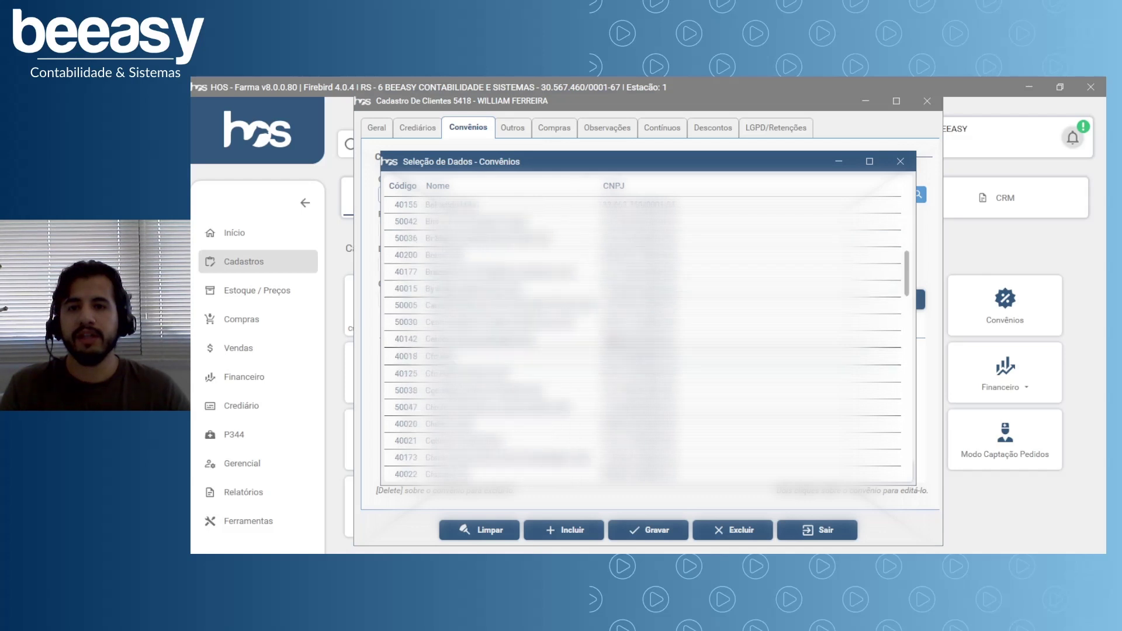
left_click(900, 161)
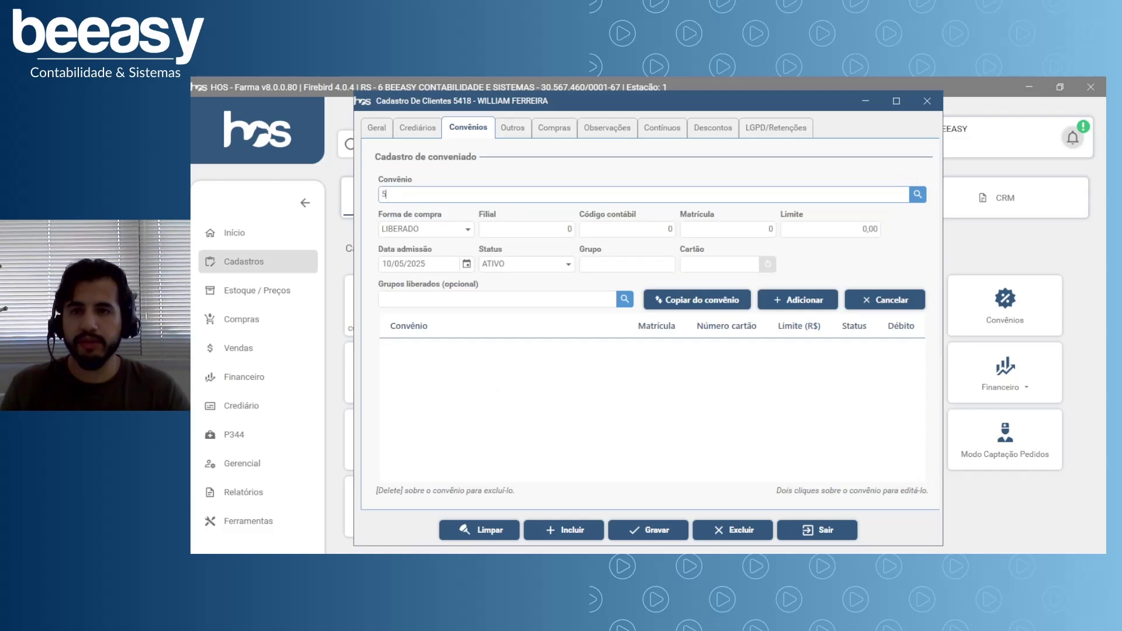
List all agreements with a % search and select agreement 40164.
type("%")
key("Return")
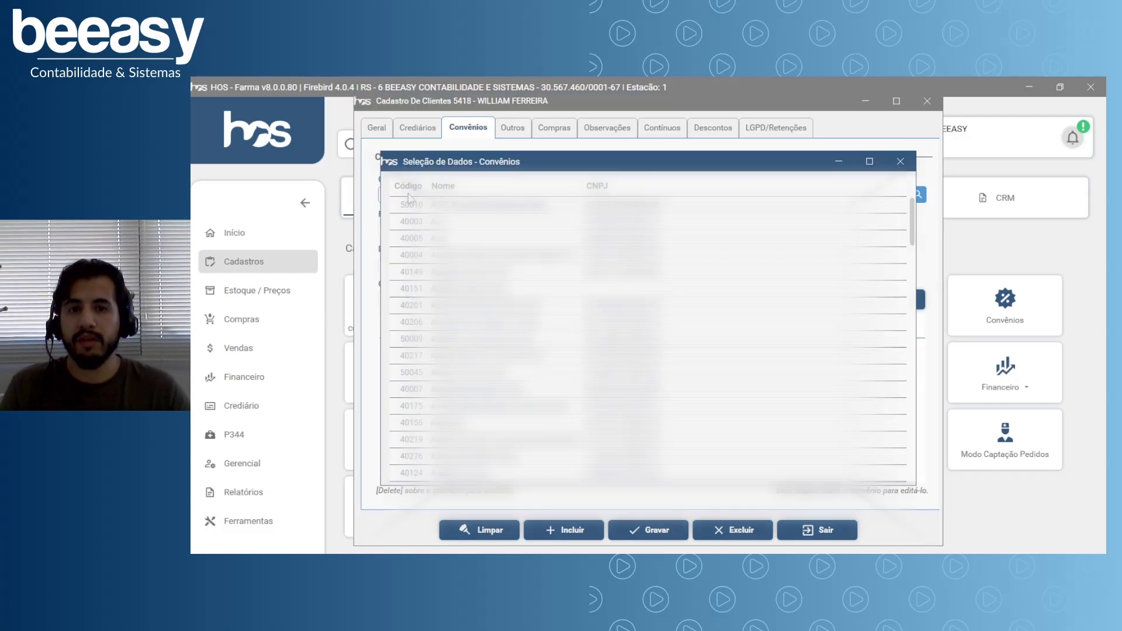
scroll(643, 339, "down", 10)
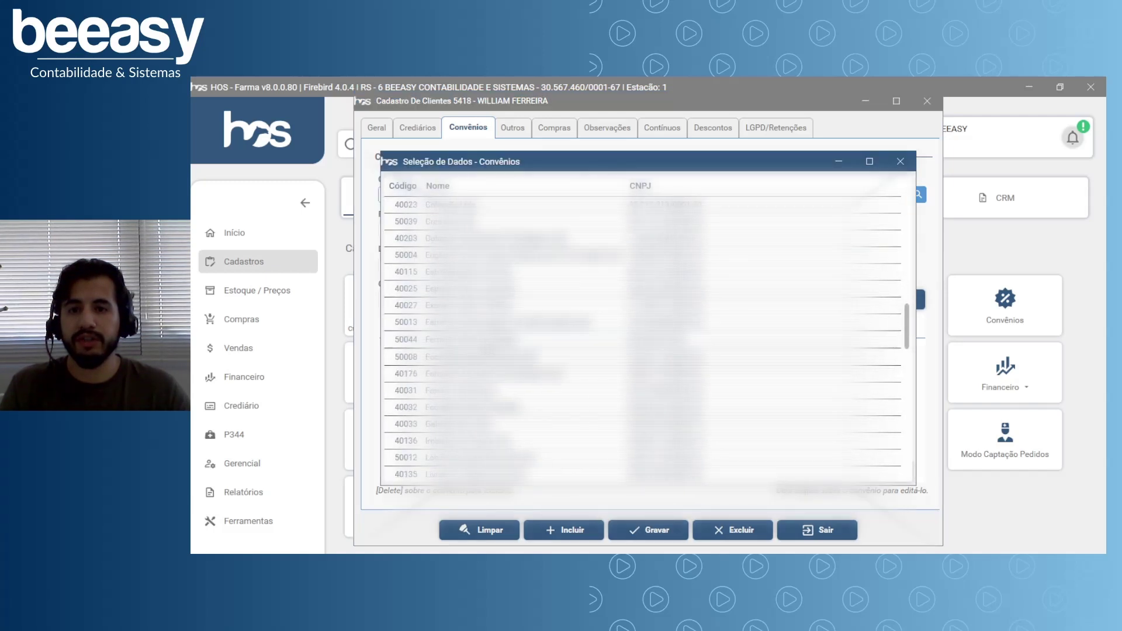
double_click(480, 391)
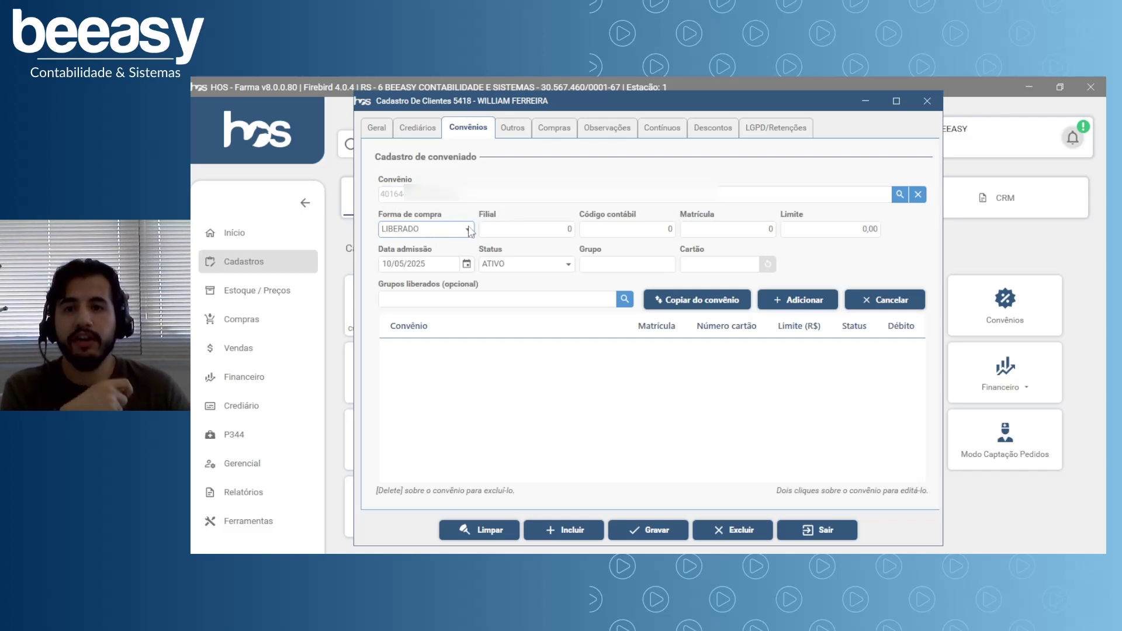
Keep purchase form LIBERADO, set Matrícula 5418 and an enrolment limit of 500,00.
left_click(468, 231)
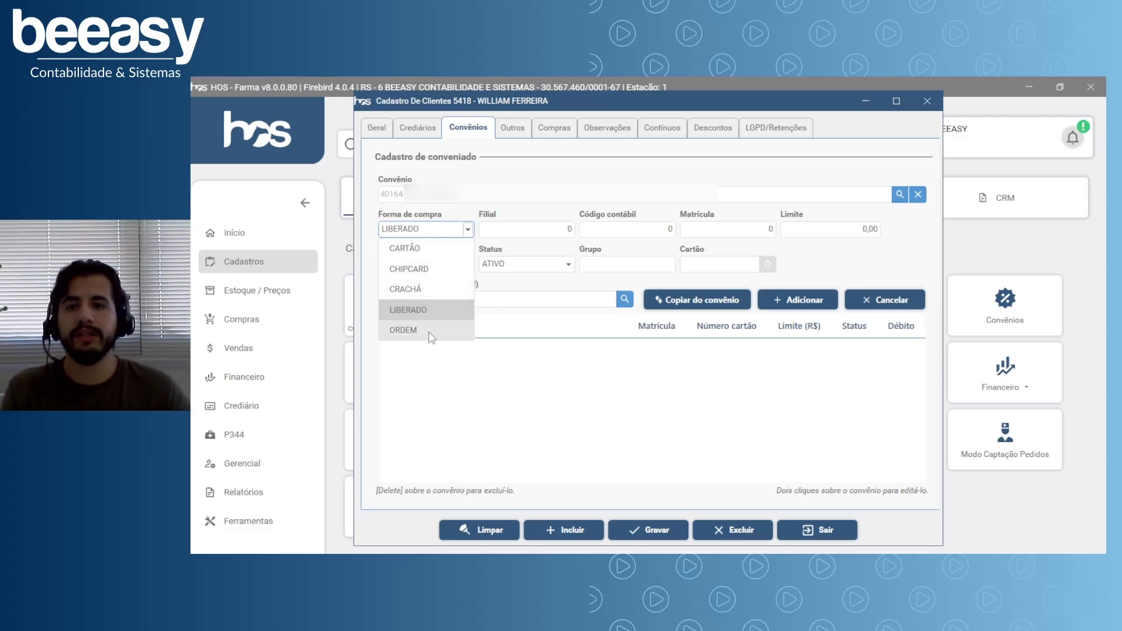
left_click(460, 309)
left_click(631, 230)
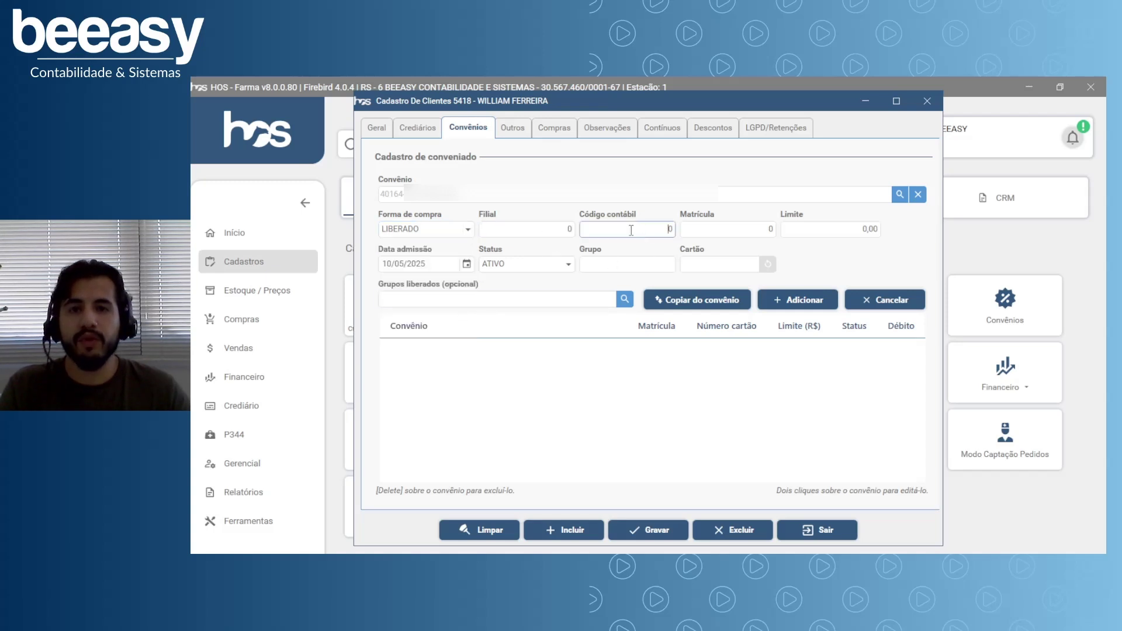
key("Tab")
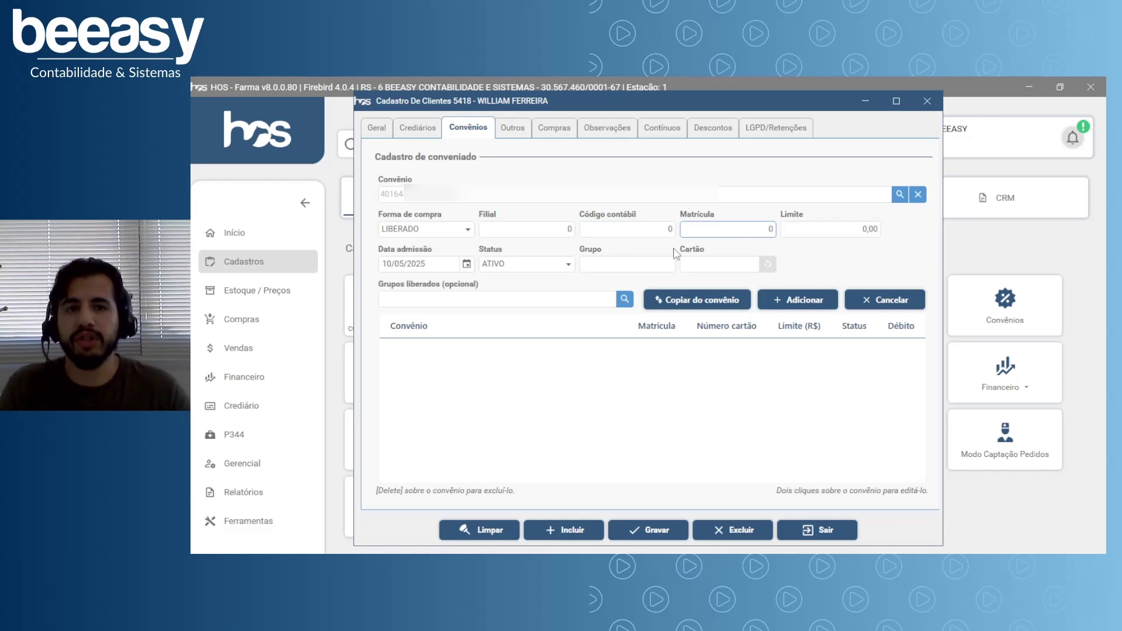
left_click(735, 233)
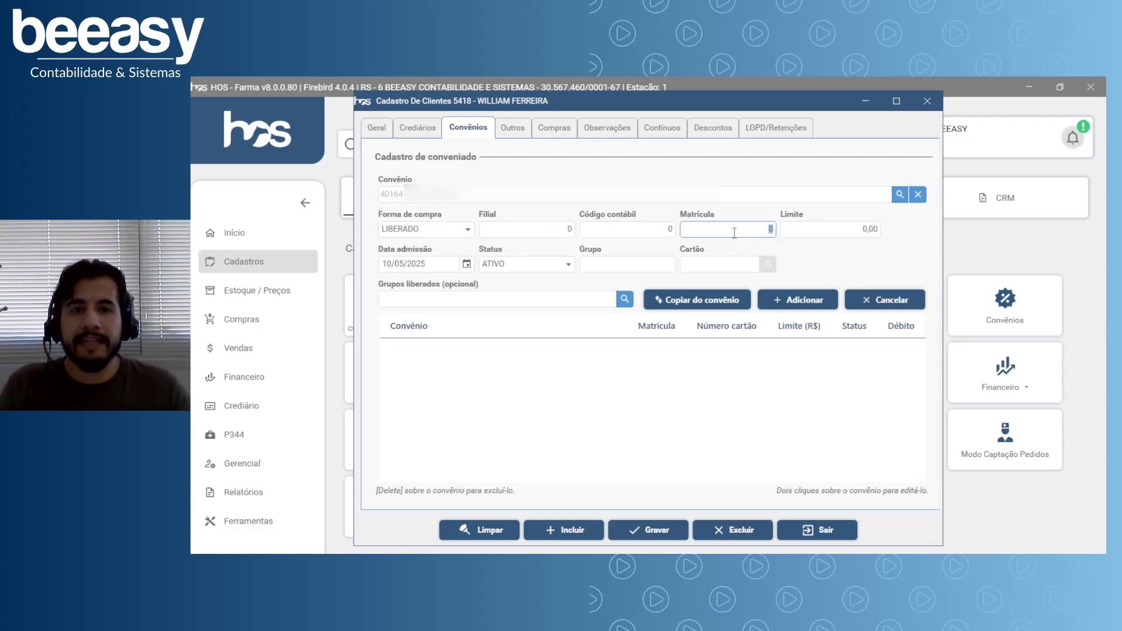
left_click_drag(727, 232, 779, 240)
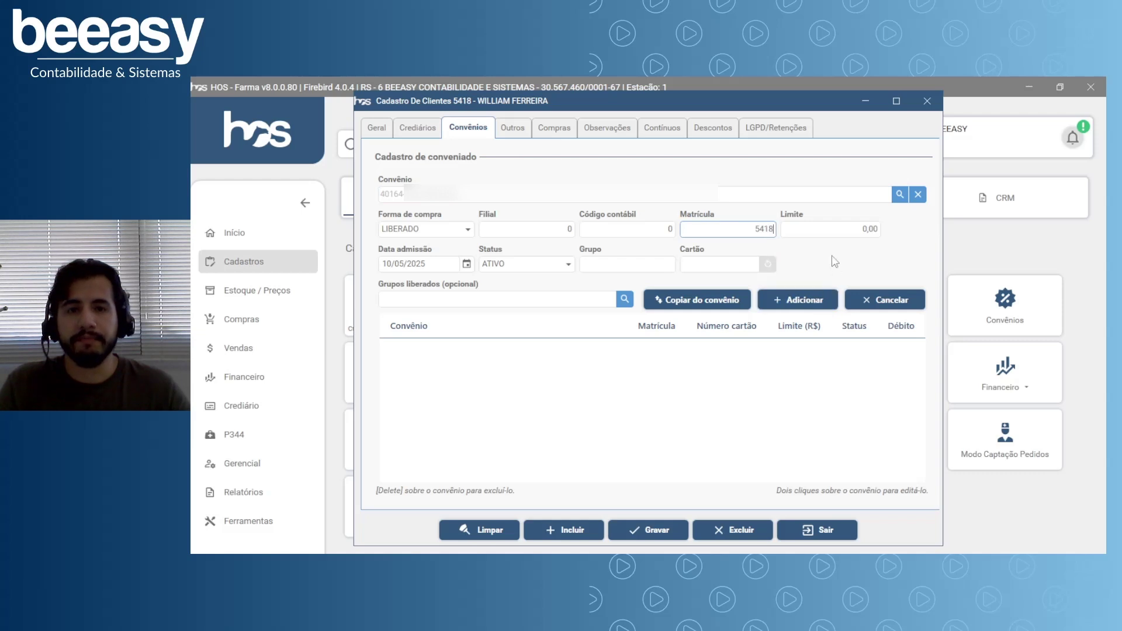
left_click(828, 229)
left_click_drag(829, 229, 893, 236)
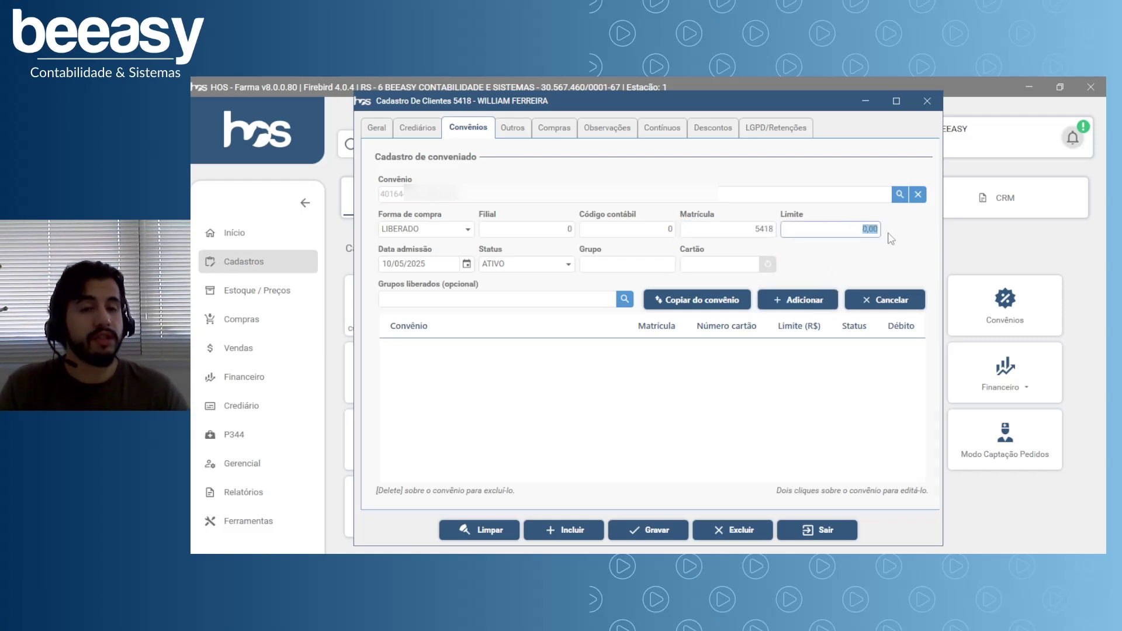
type("5")
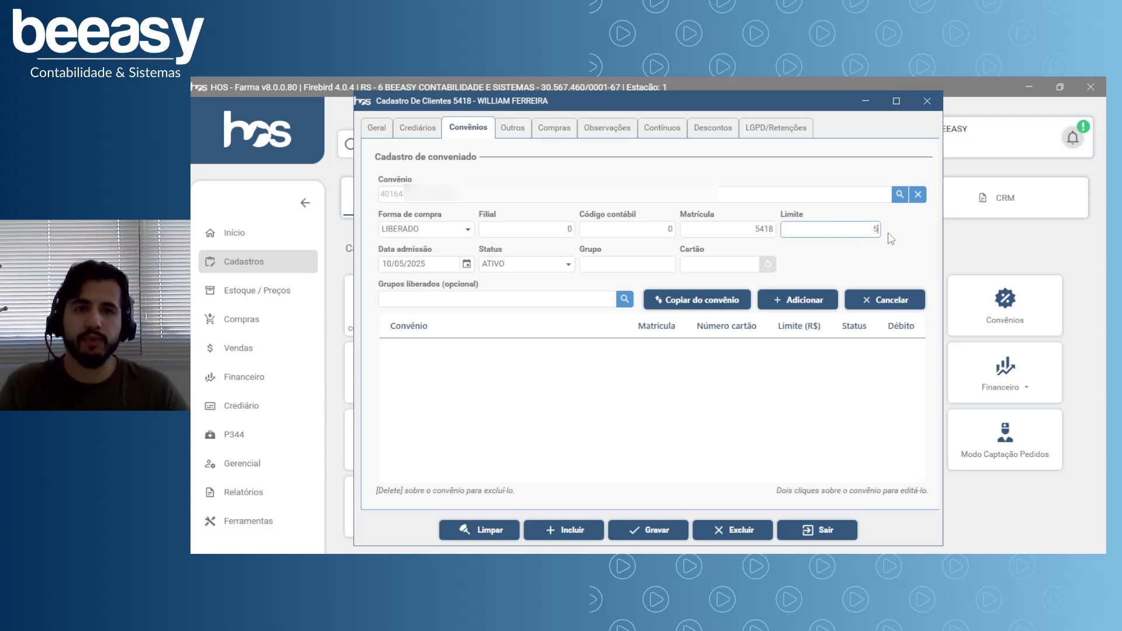
key("Tab")
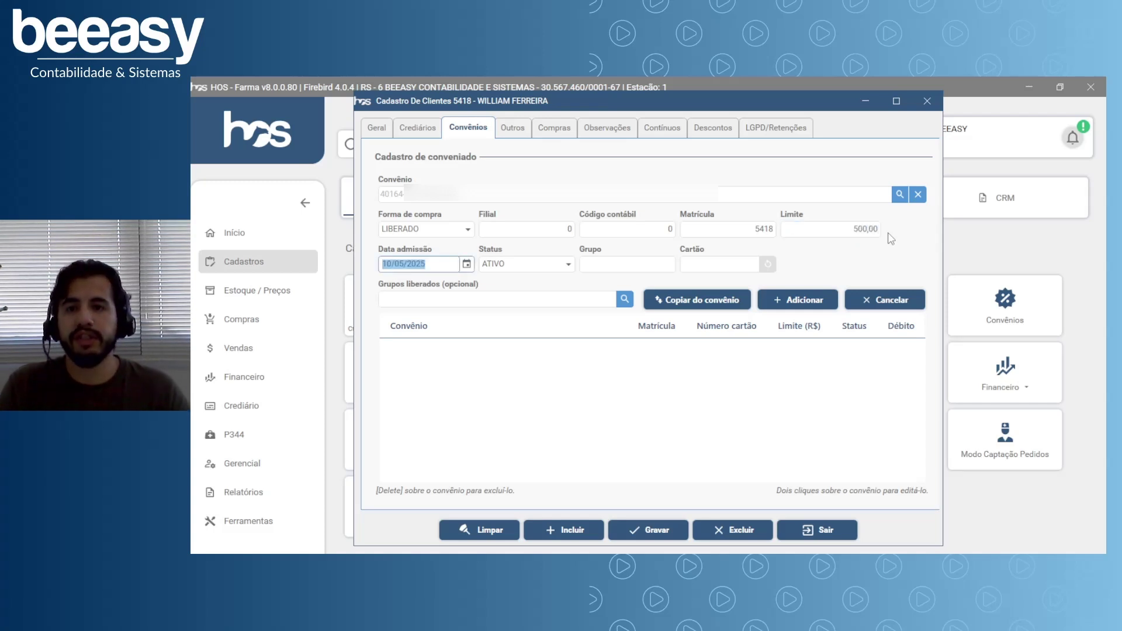
Set admission date 01/05/2025 and leave the enrolment status as ATIVO.
left_click(466, 264)
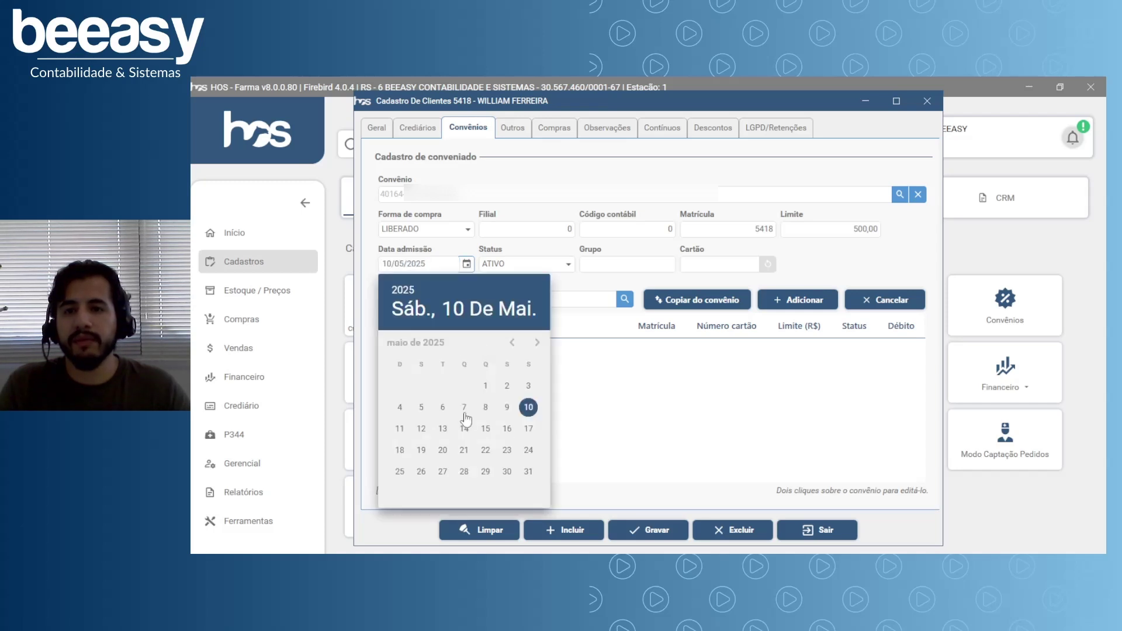
left_click(482, 384)
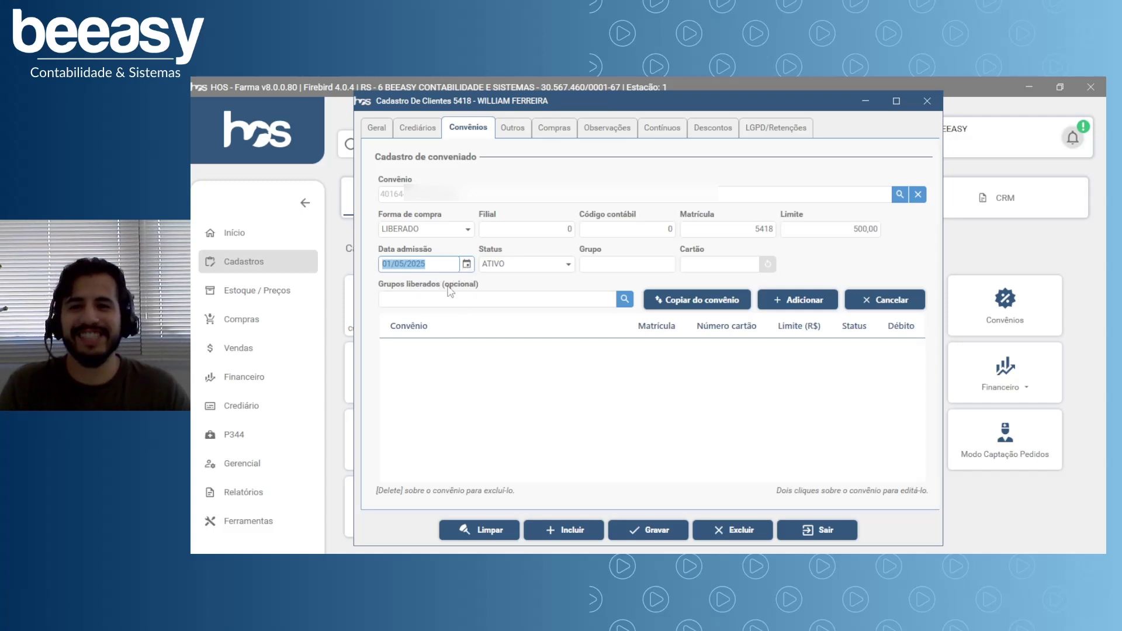
left_click(526, 264)
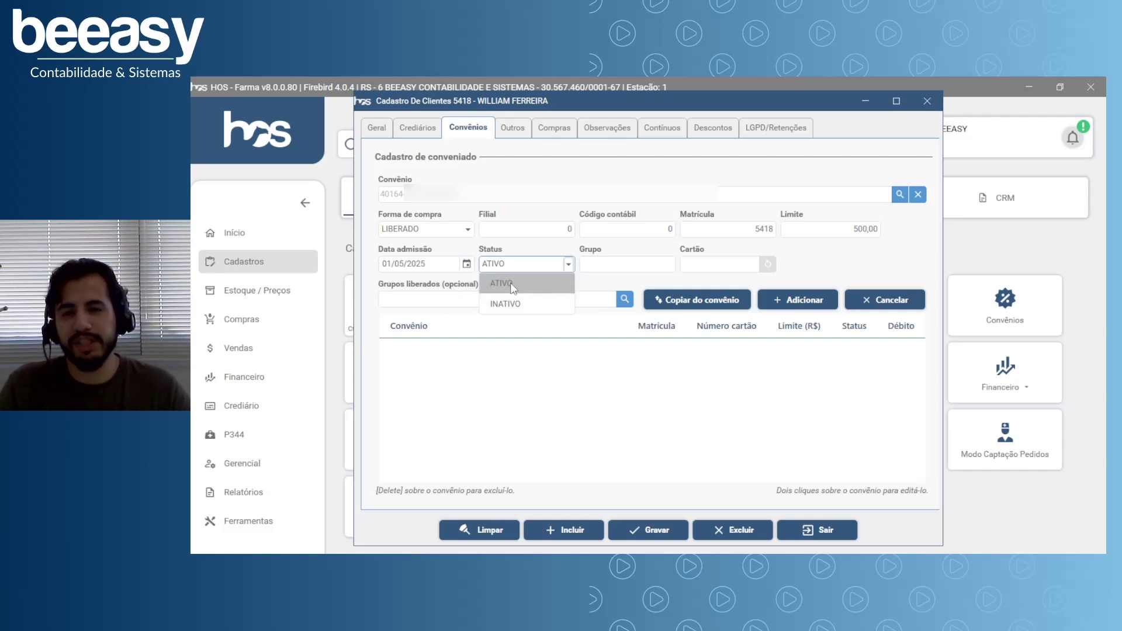
left_click(514, 287)
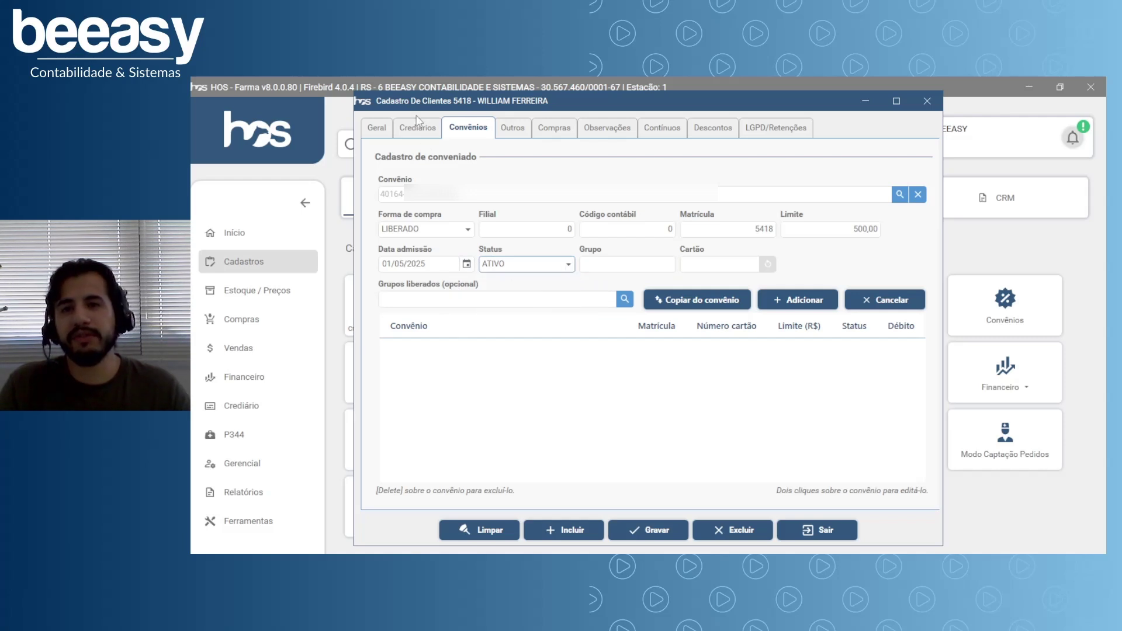
left_click(568, 263)
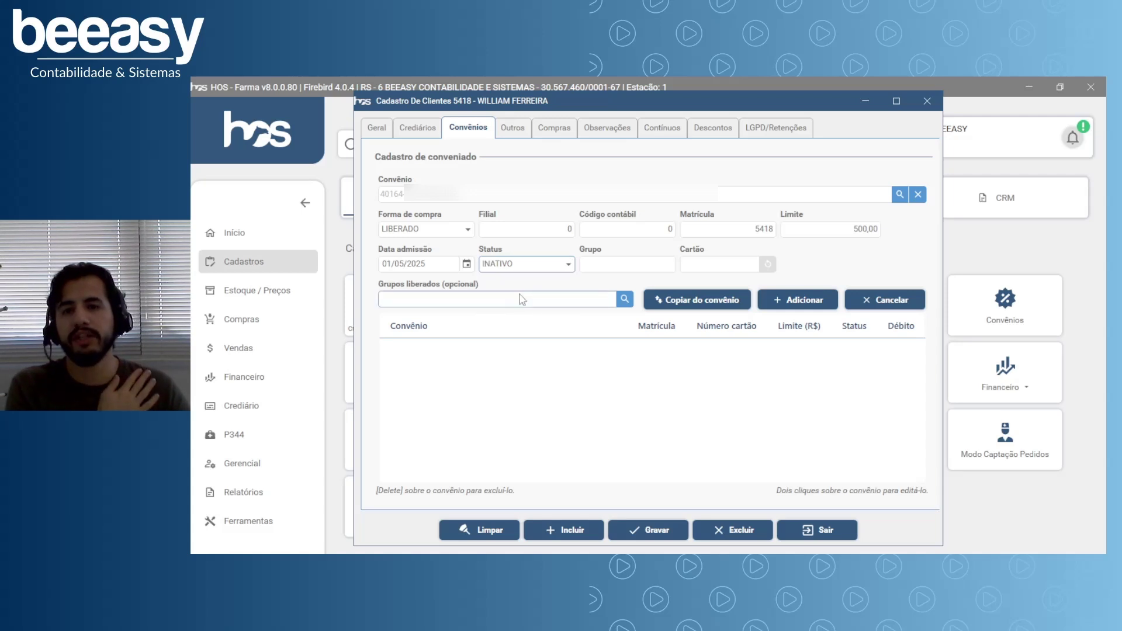
left_click(518, 304)
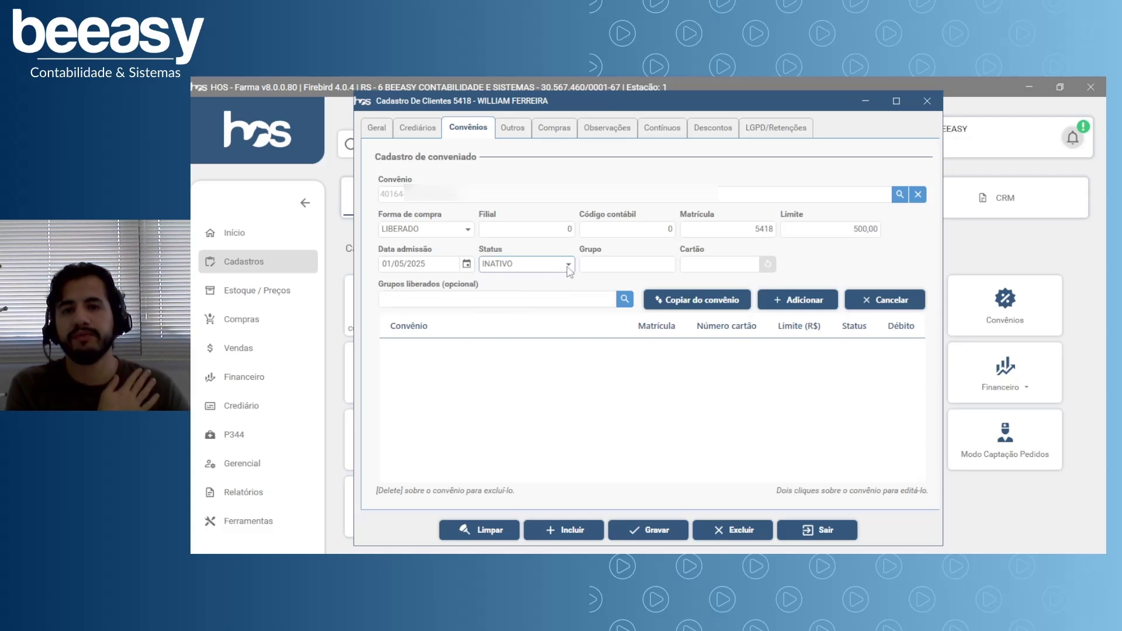
left_click(568, 264)
left_click(509, 284)
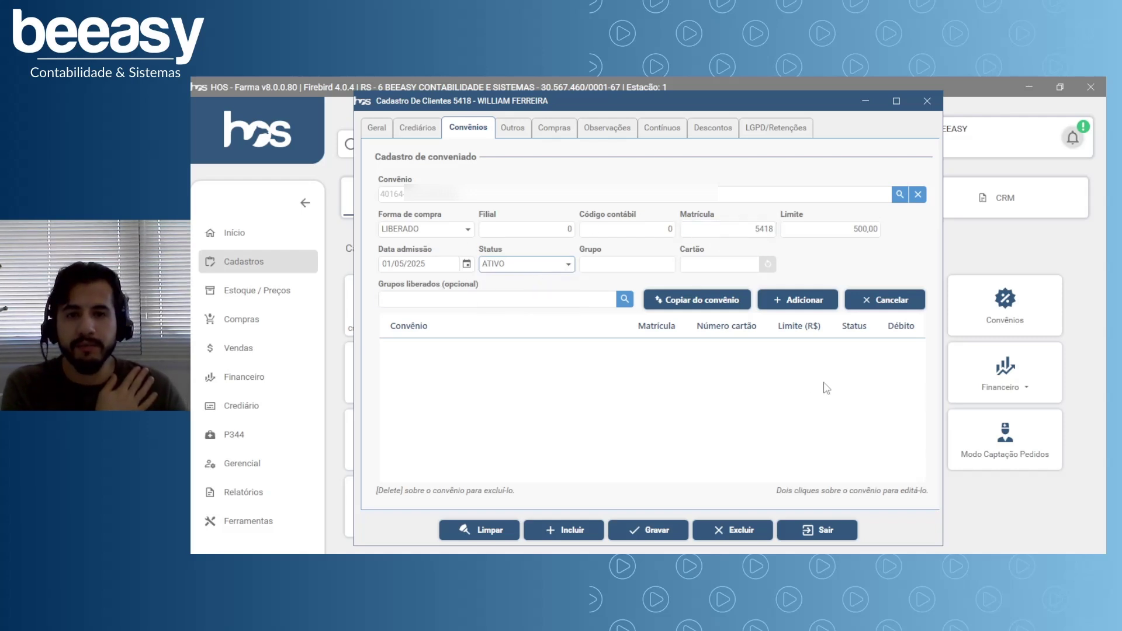
Begin the Grupos liberados entry, copying settings from the chosen agreement.
left_click(406, 299)
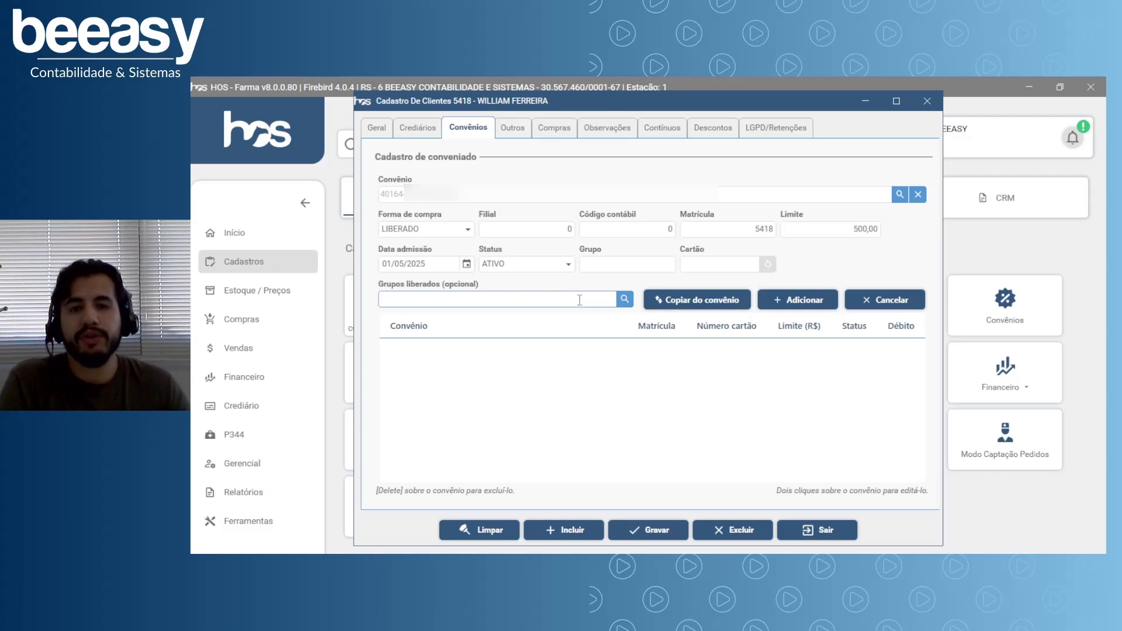
left_click(701, 307)
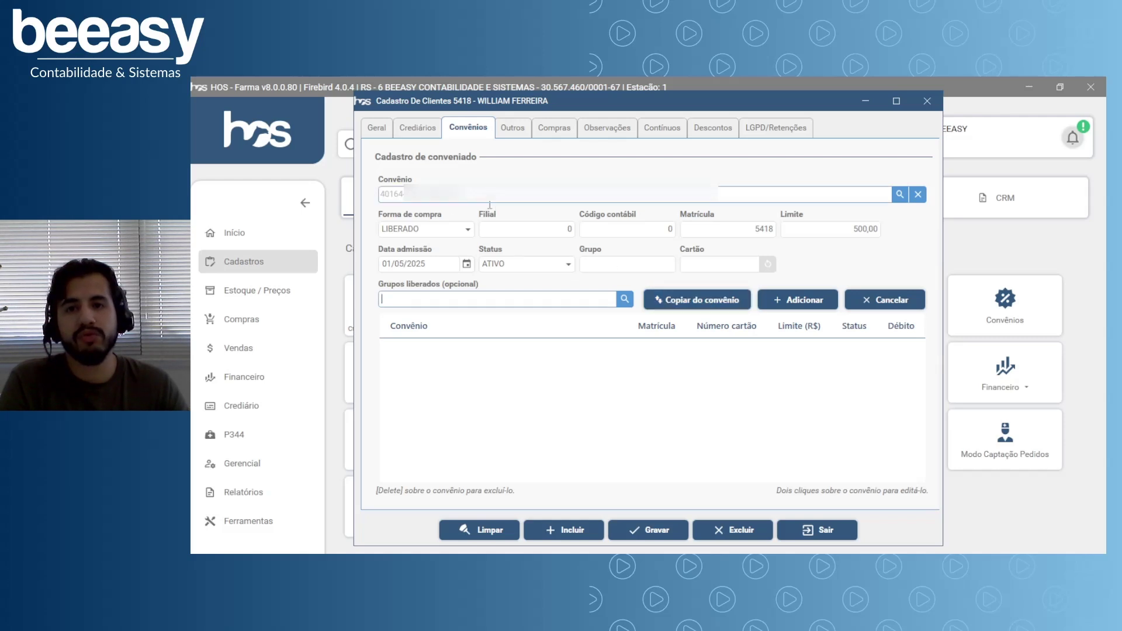
left_click(494, 298)
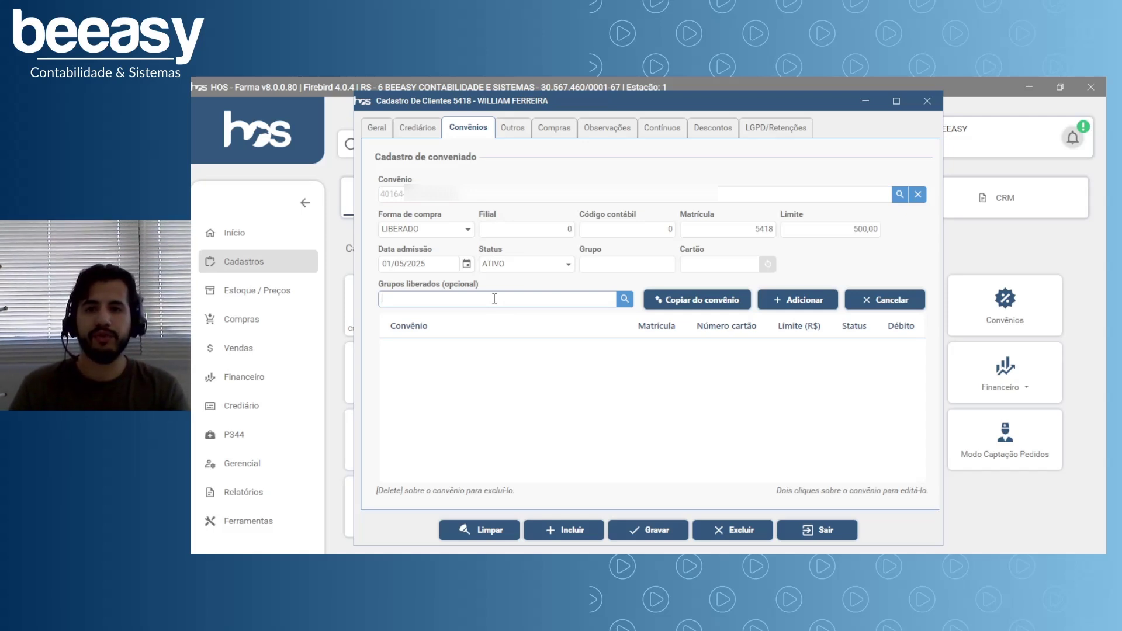
Find groups via MEDICAMEN and PERFUM searches, tick Medicamentos and Perfumaria, and confirm.
left_click(624, 300)
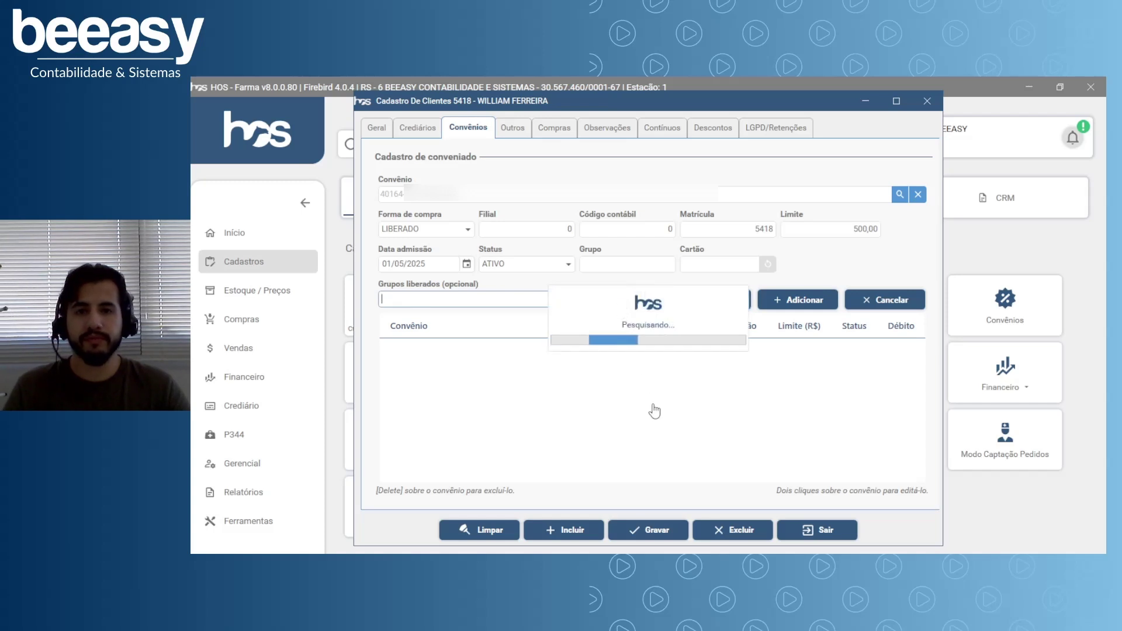
type("M")
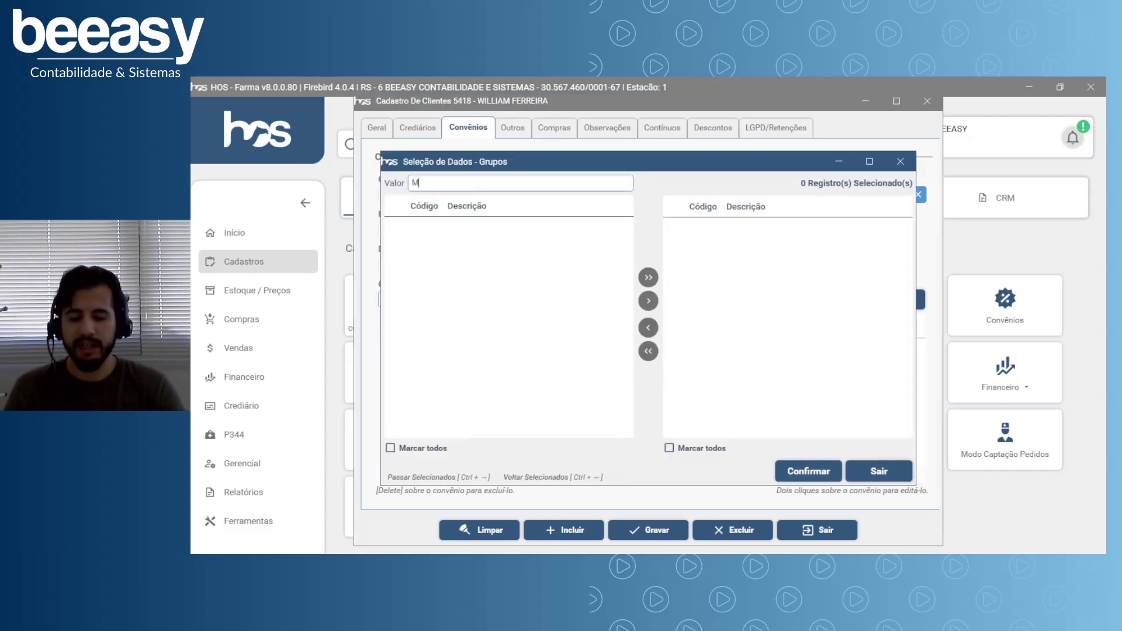
type("EDICAMEN")
key("Return")
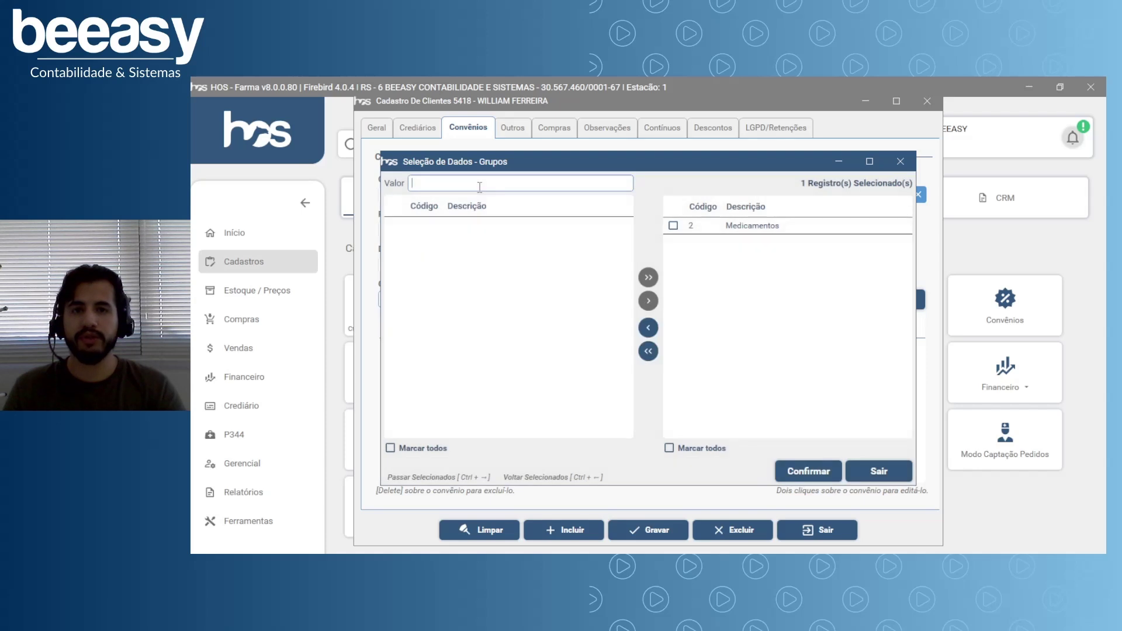
left_click(708, 448)
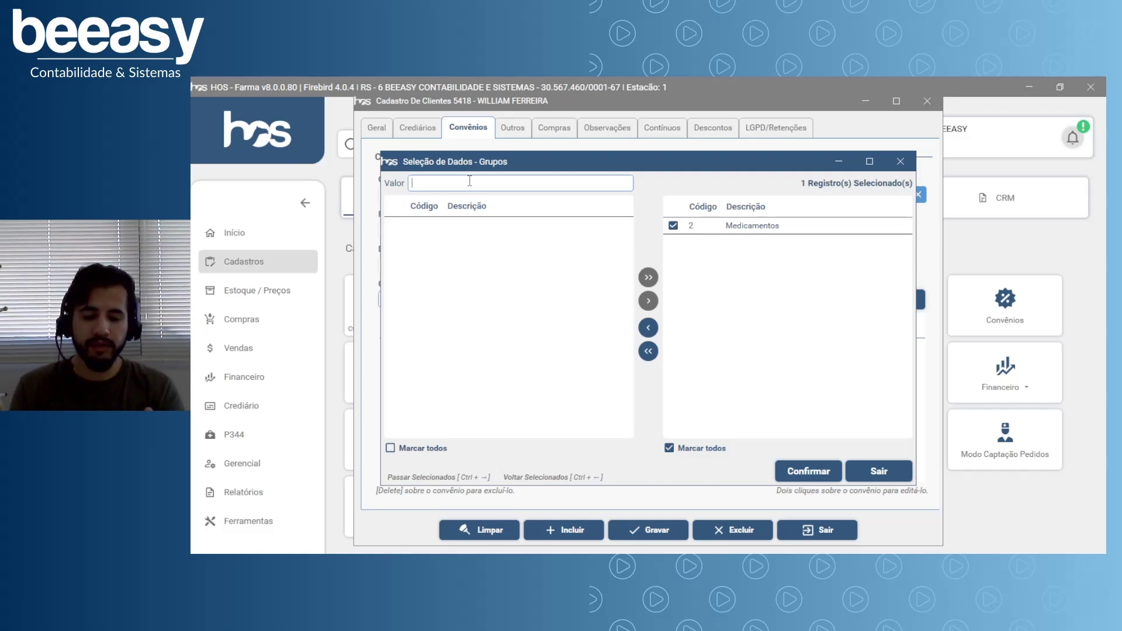
type("PERF")
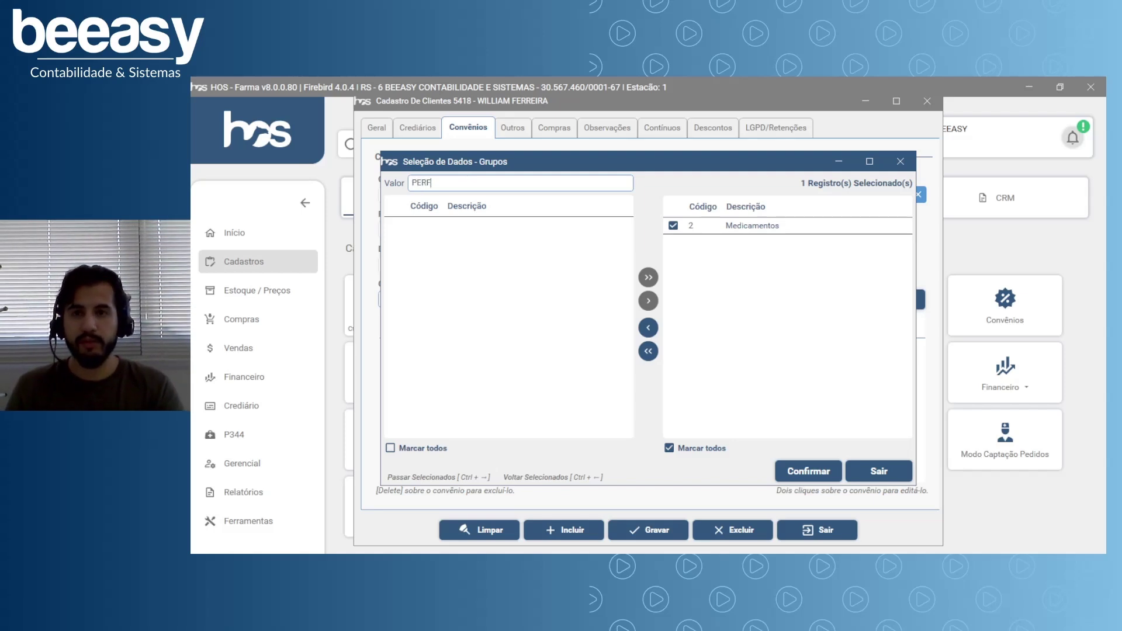
type("UMA")
key("Return")
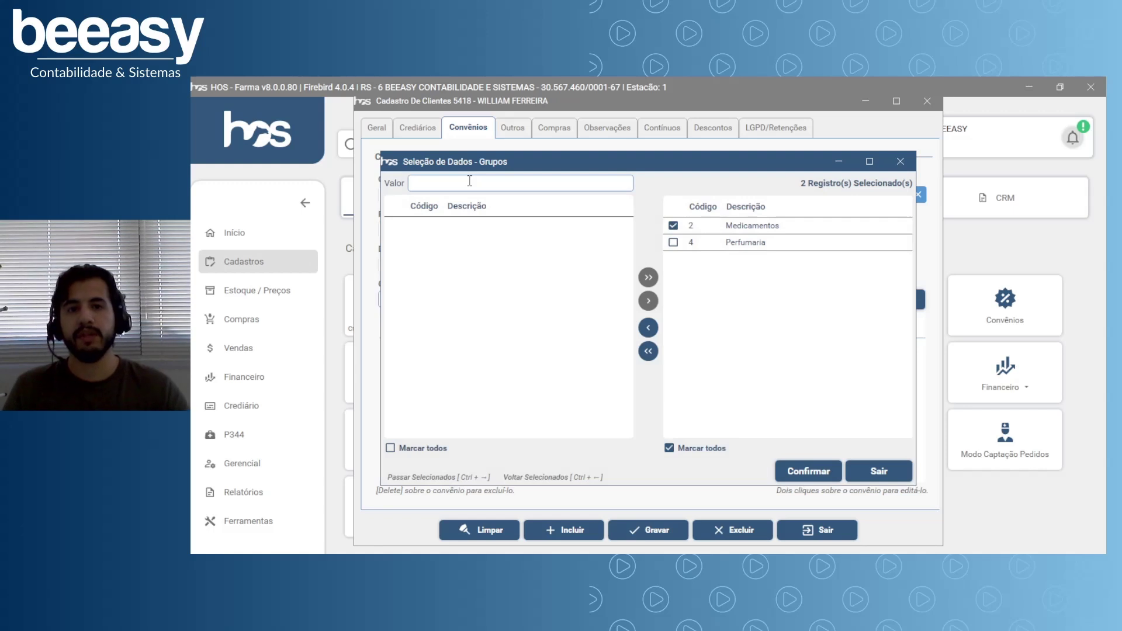
left_click(673, 242)
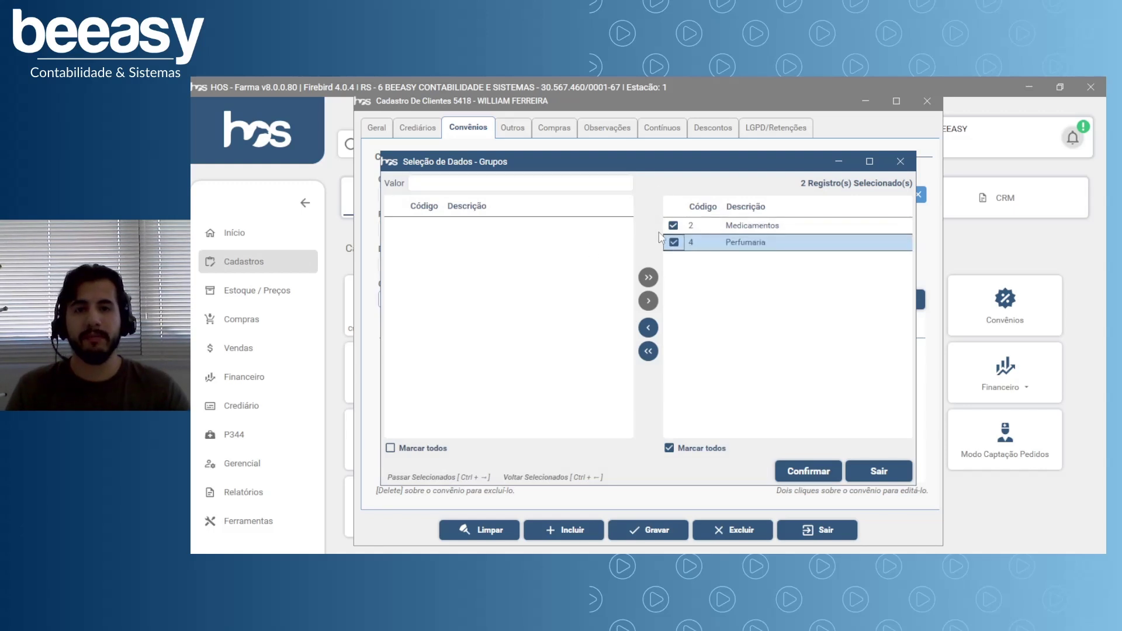
left_click(826, 478)
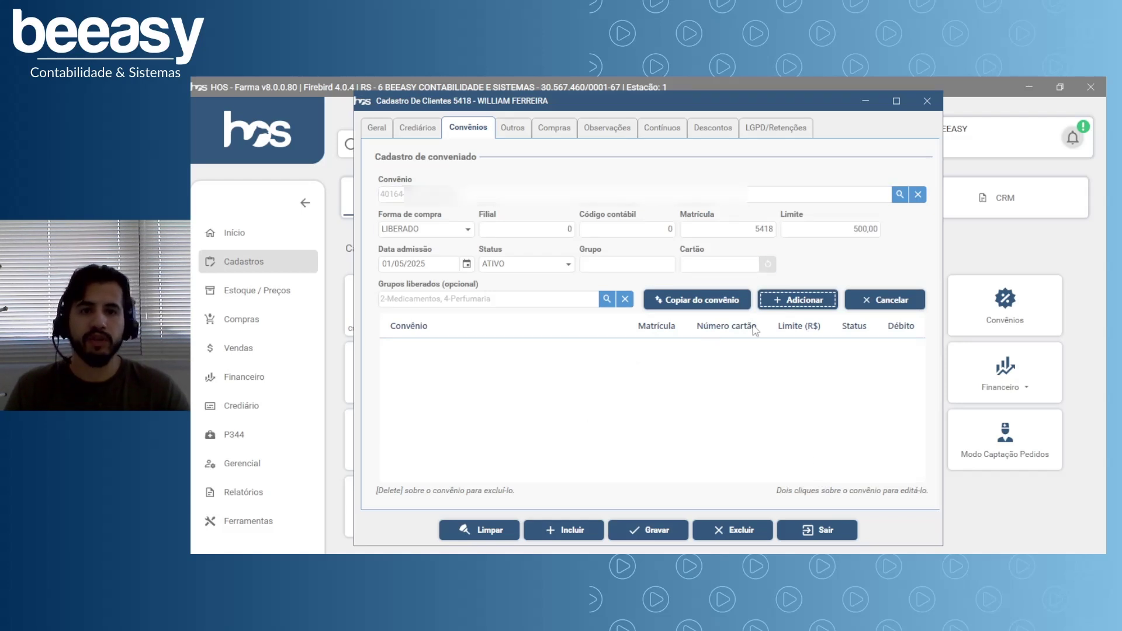
Add the convênio 40164 enrolment, acknowledge the inclusion message, and go to Outros.
left_click(789, 308)
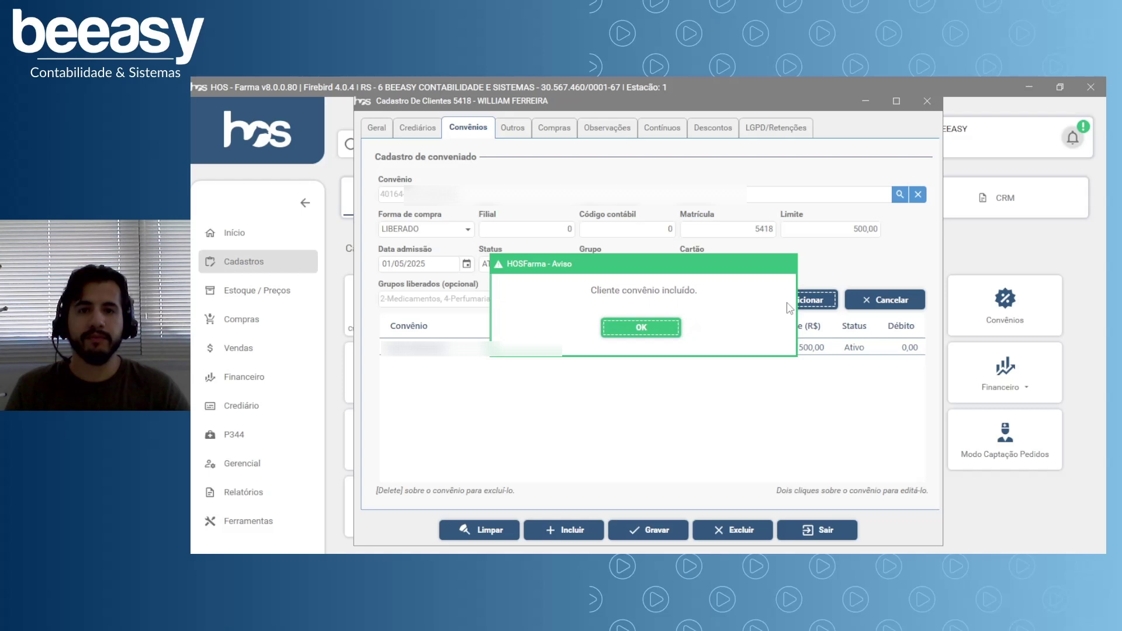
left_click(646, 327)
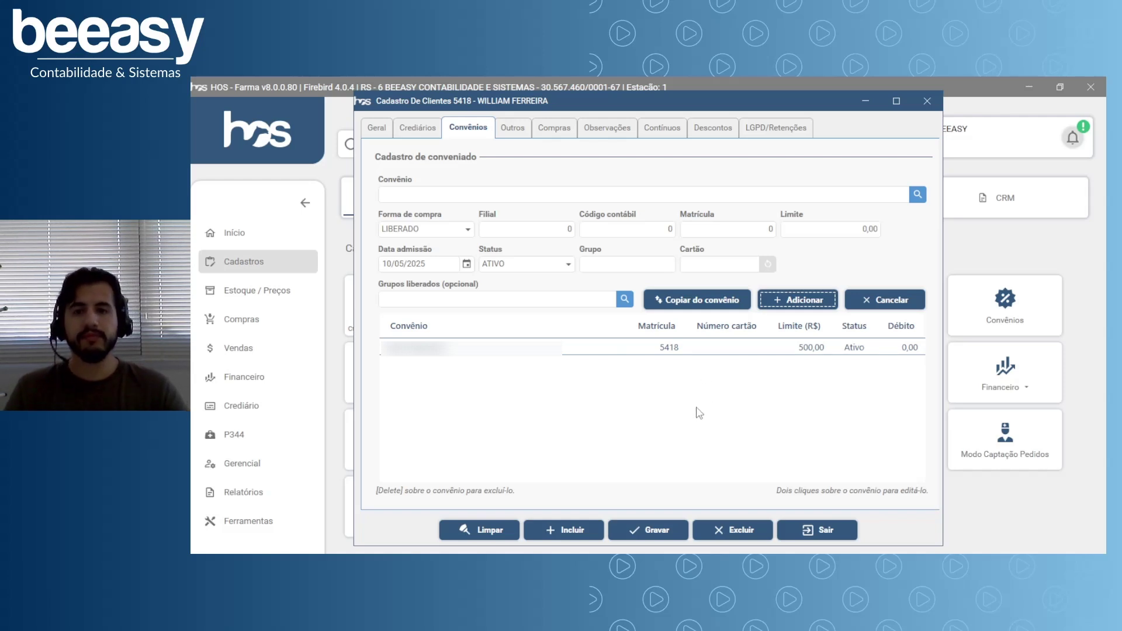
left_click(512, 135)
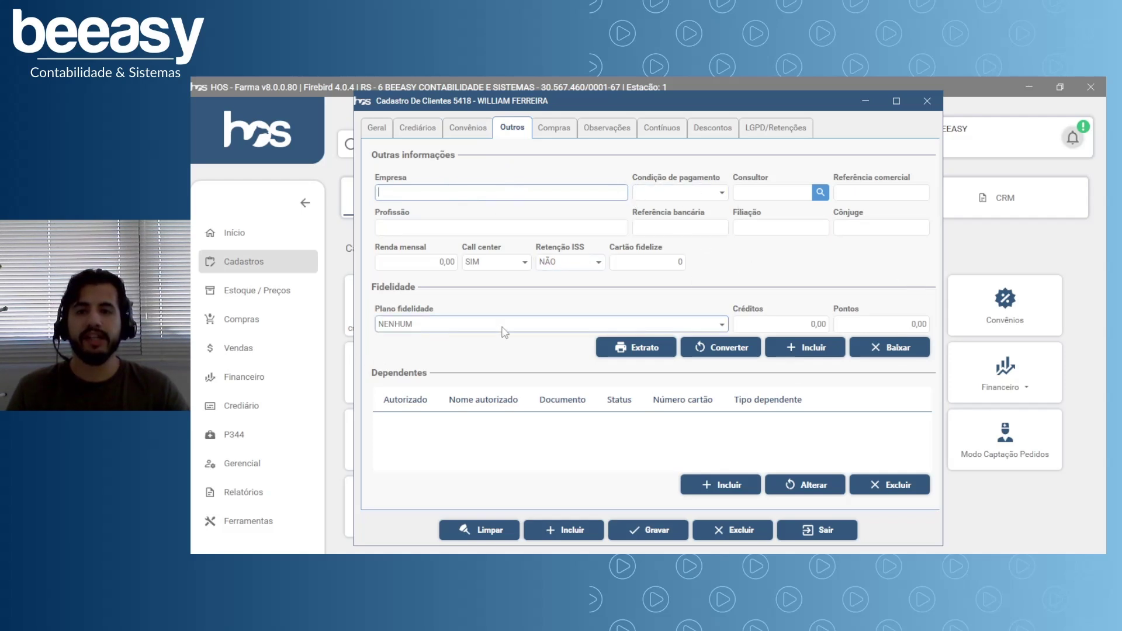
left_click(723, 325)
left_click(724, 326)
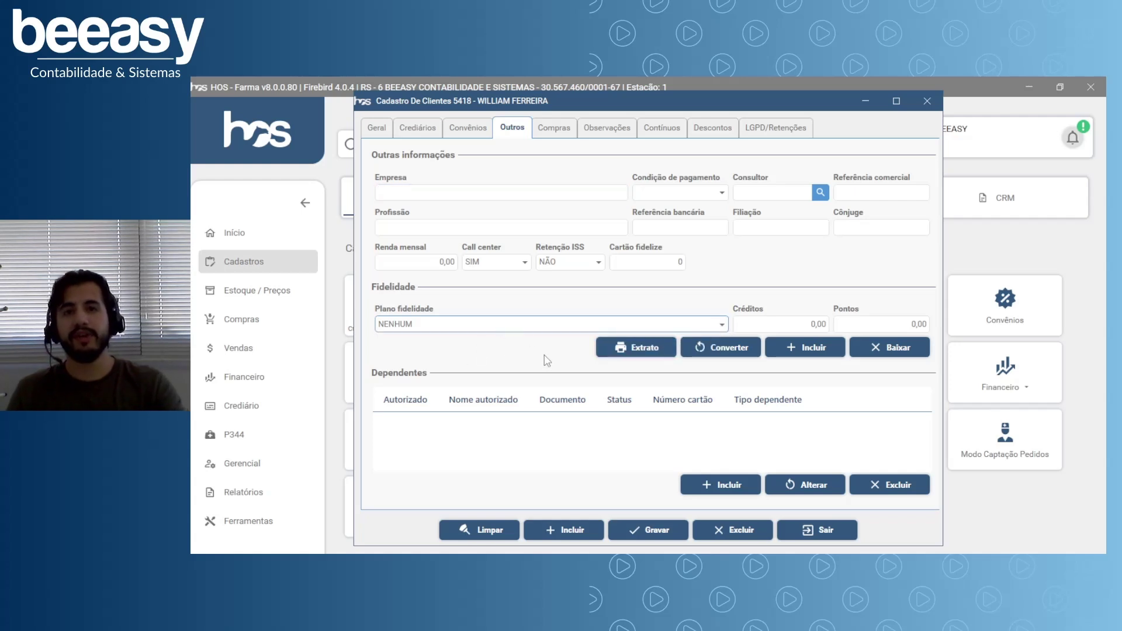
left_click(723, 325)
left_click(723, 332)
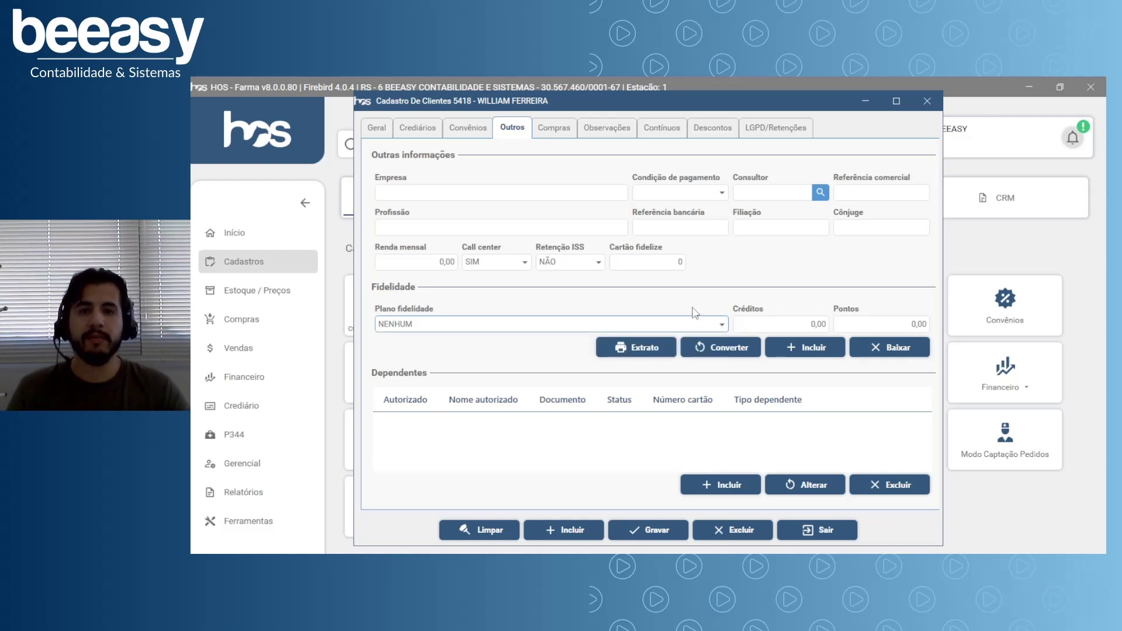
left_click(421, 327)
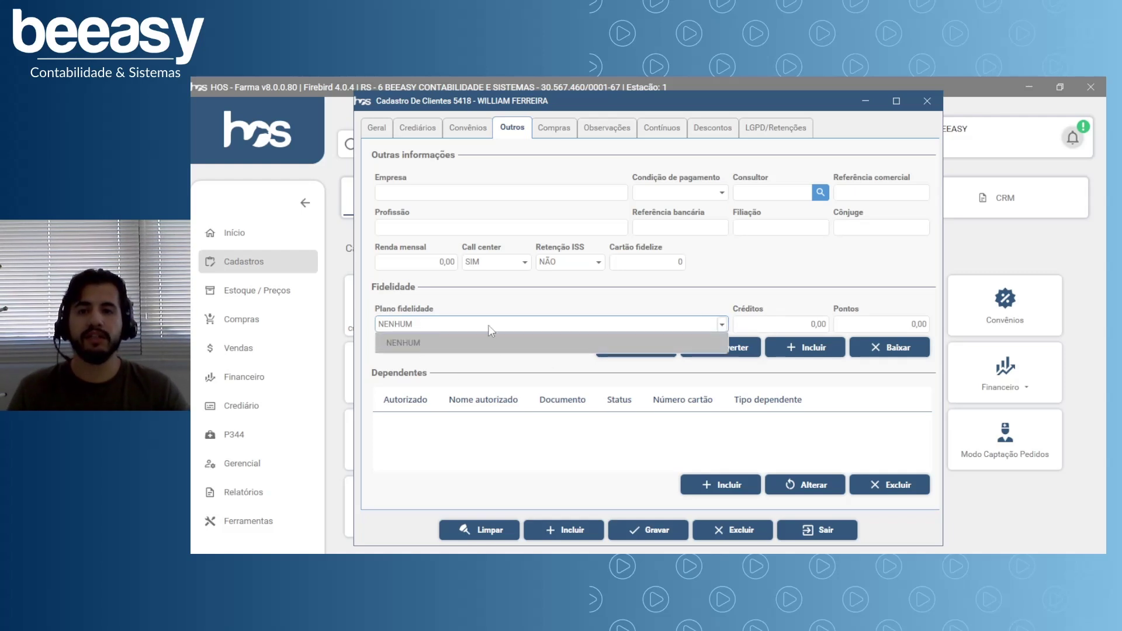
left_click(503, 343)
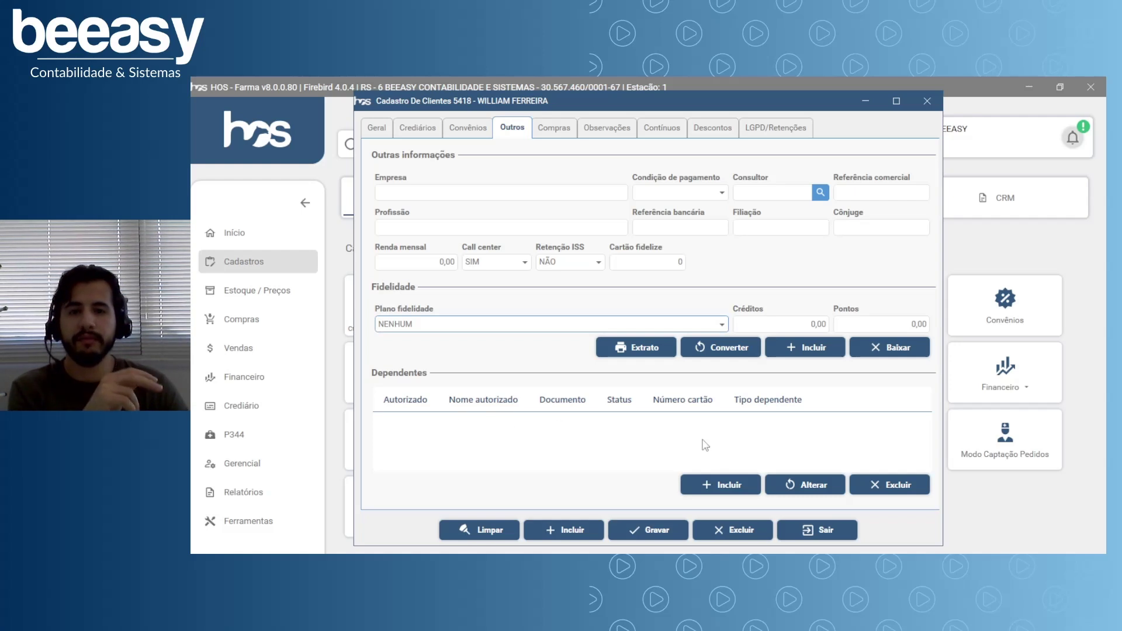
Look at dependent category options, discard the new dependent, and show the Compras tab.
left_click(723, 485)
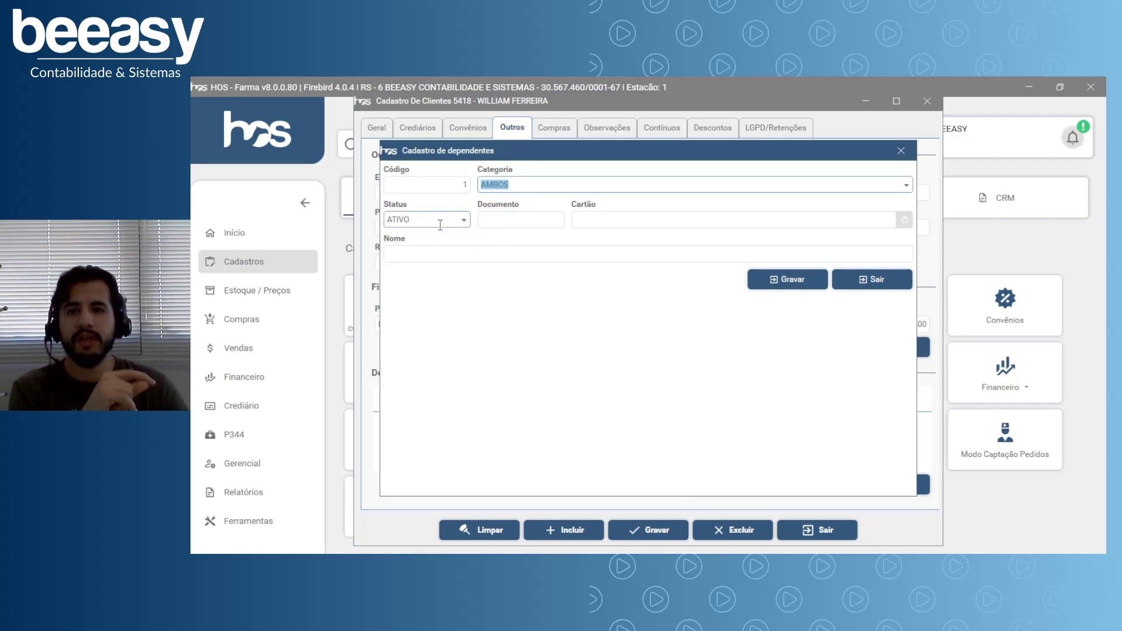
left_click(908, 188)
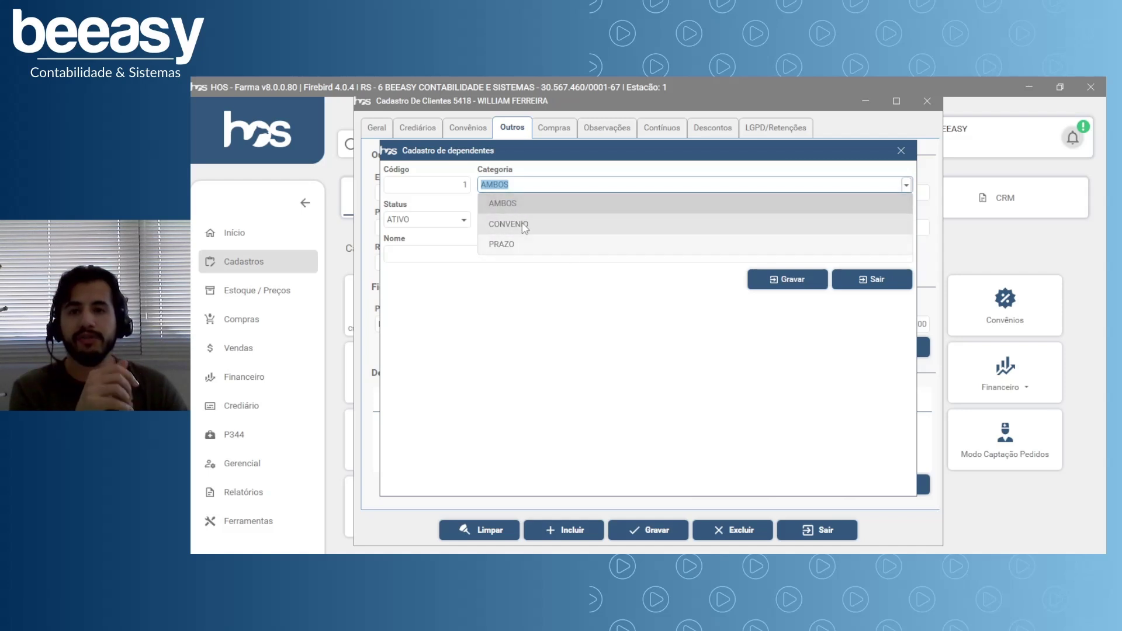
left_click(513, 366)
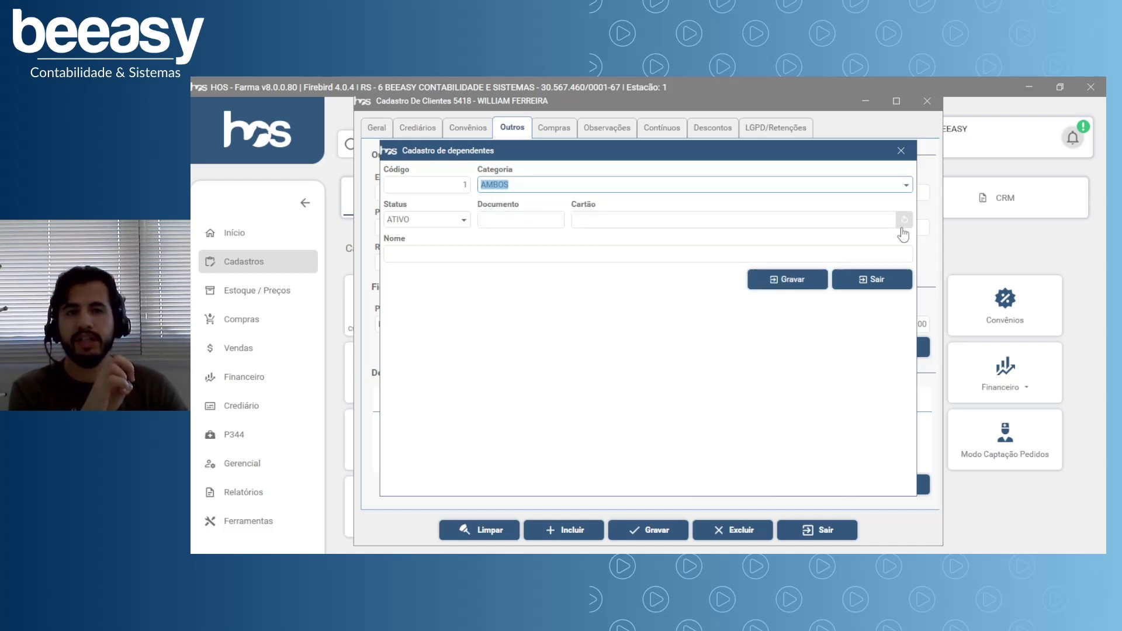
left_click(904, 158)
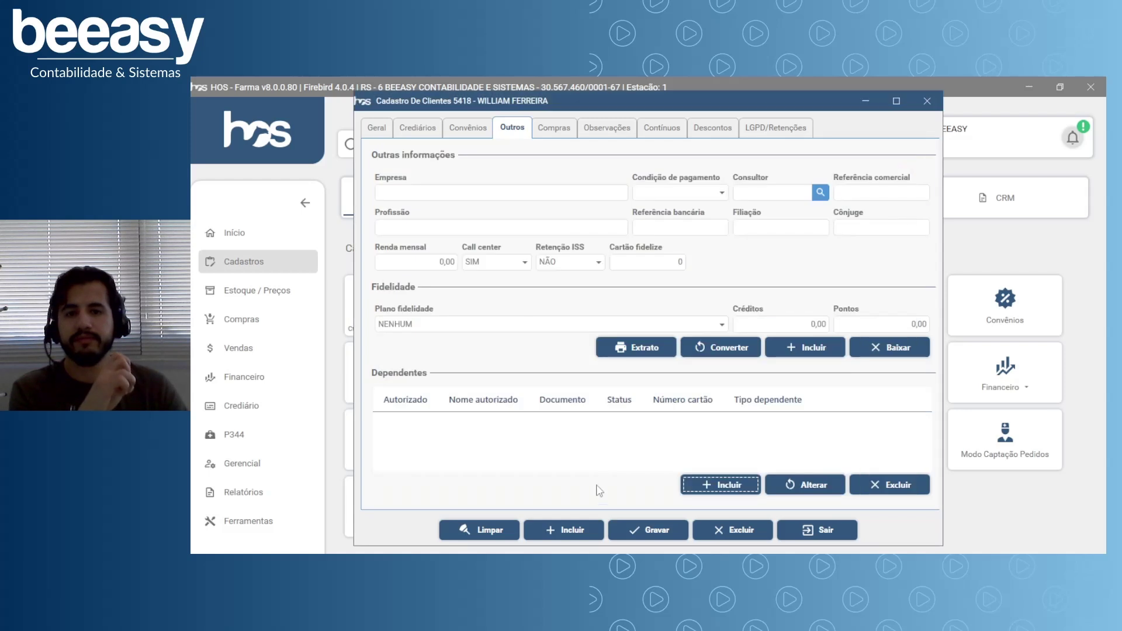
left_click(568, 135)
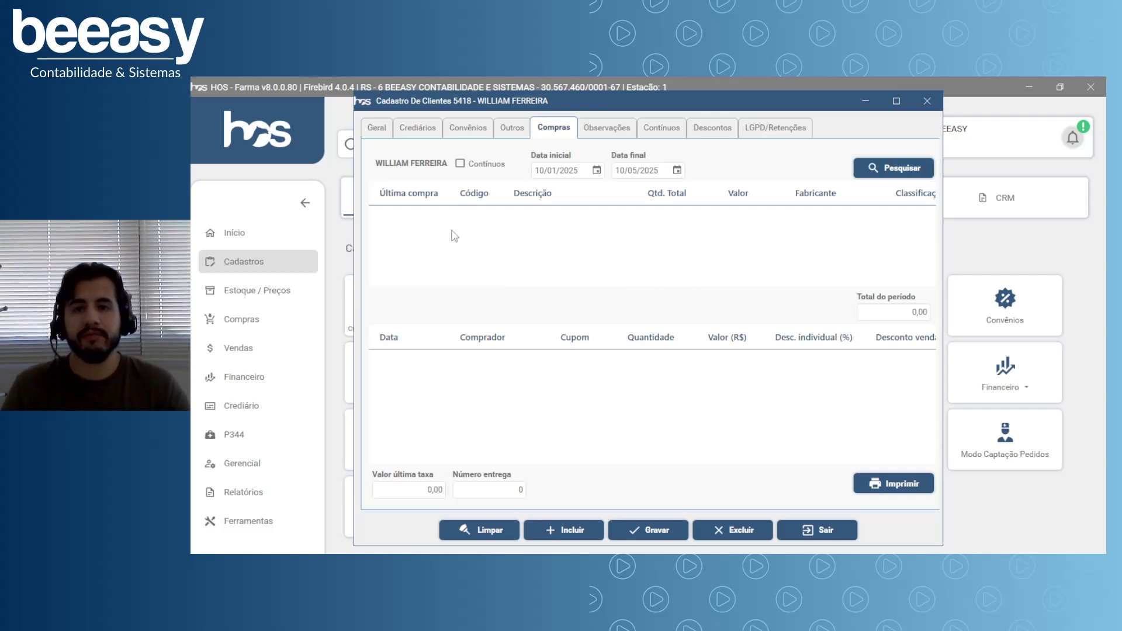
Toggle the Contínuos filter off again, keep start date 10/01/2025, and go to Observações.
left_click(467, 167)
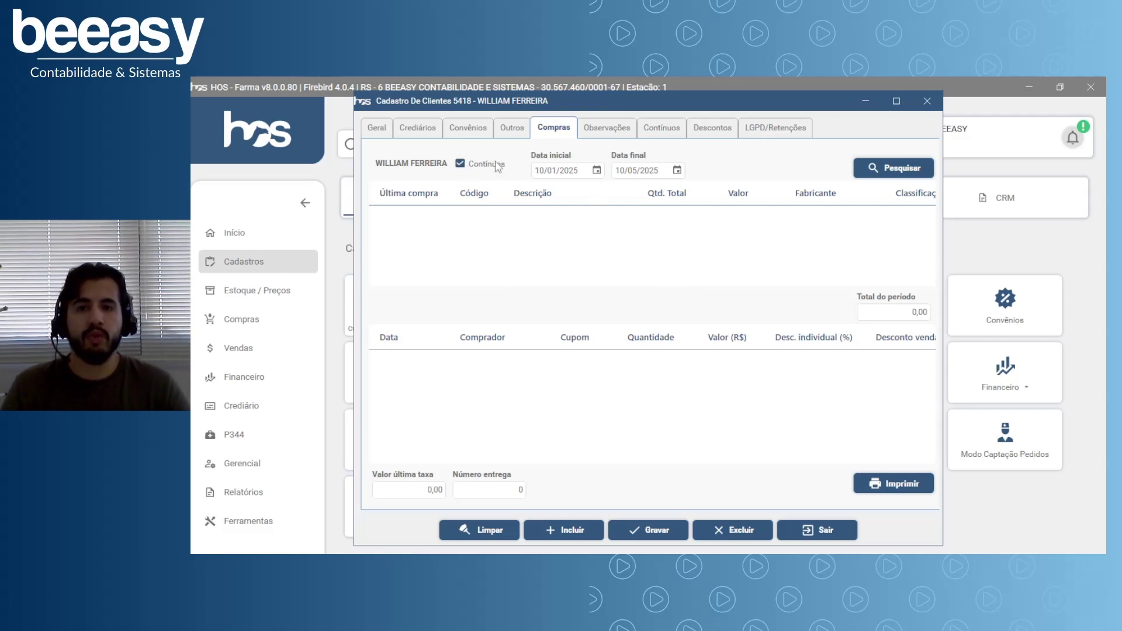
left_click(470, 170)
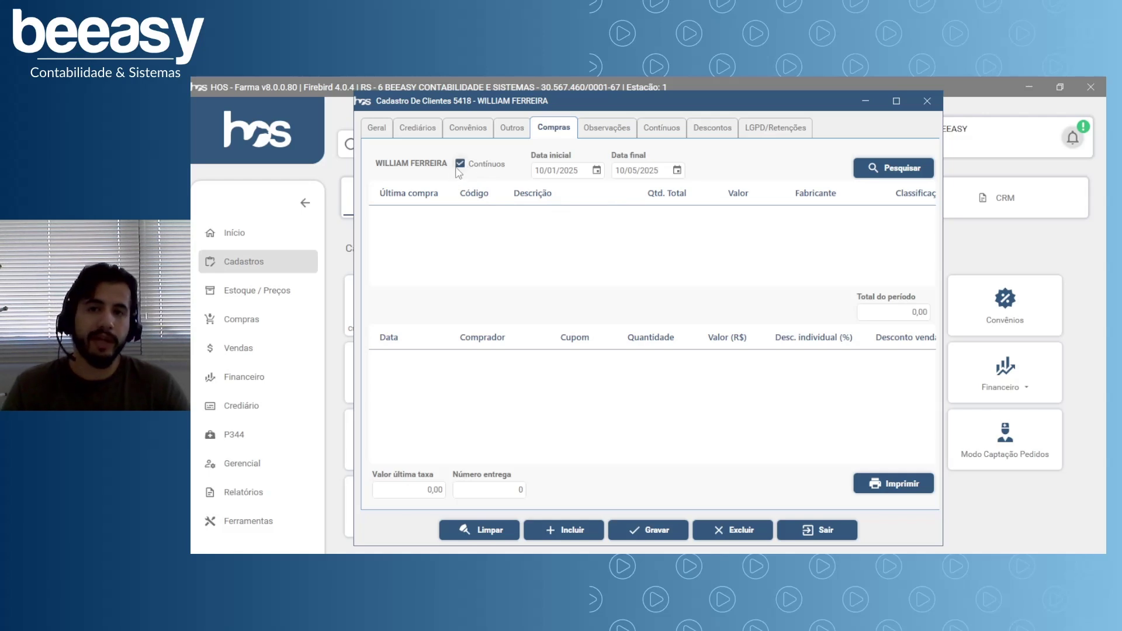
left_click(471, 169)
left_click(570, 169)
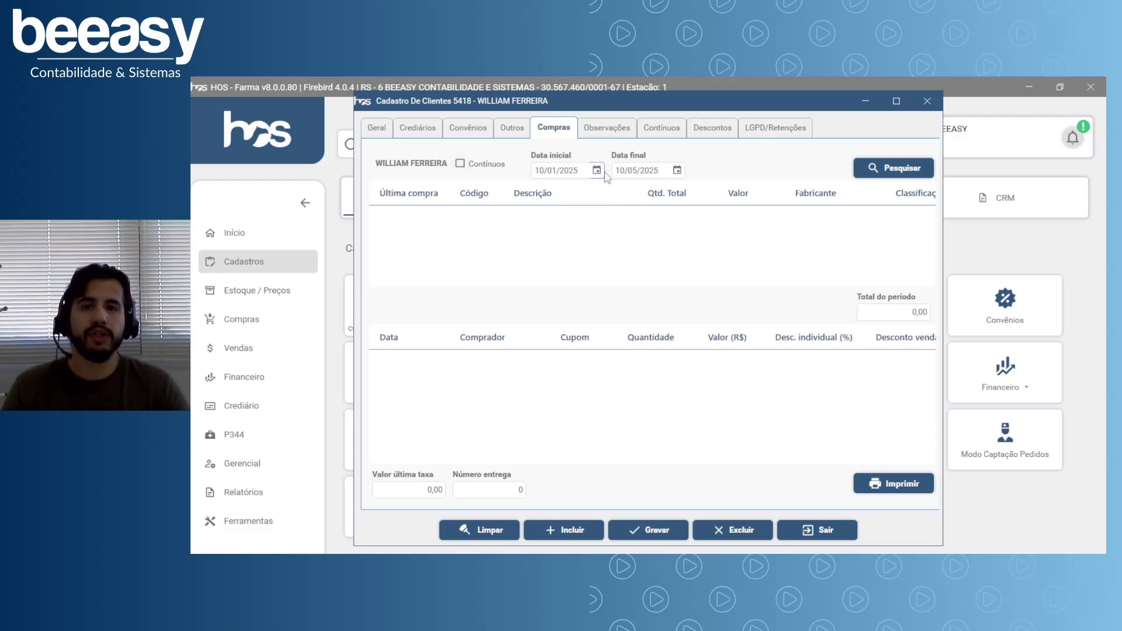
left_click(597, 170)
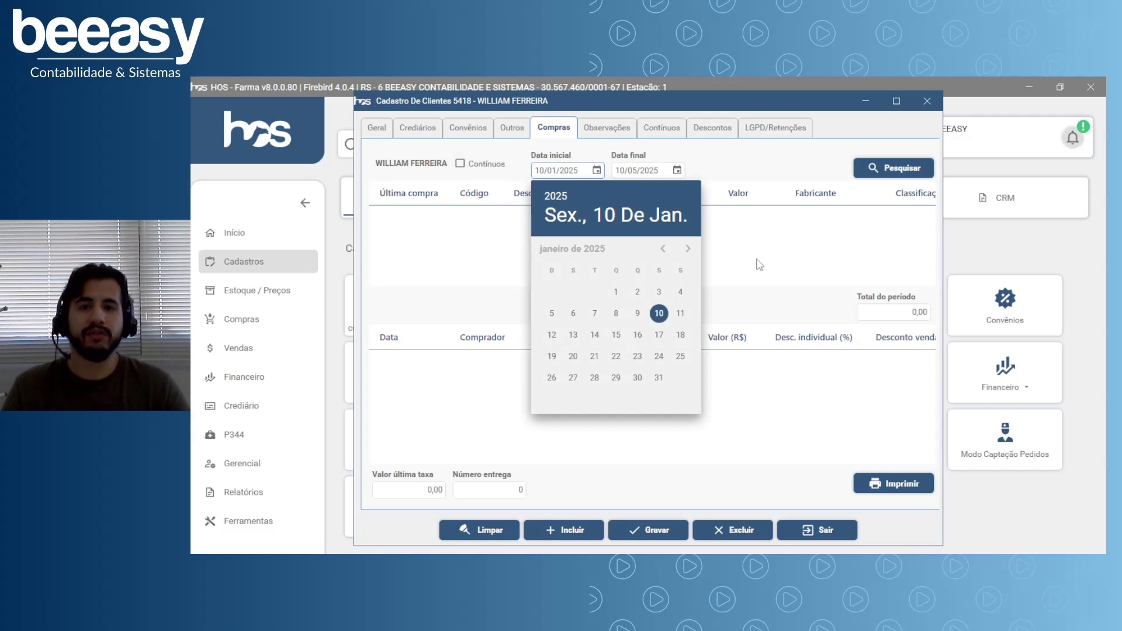
key("Escape")
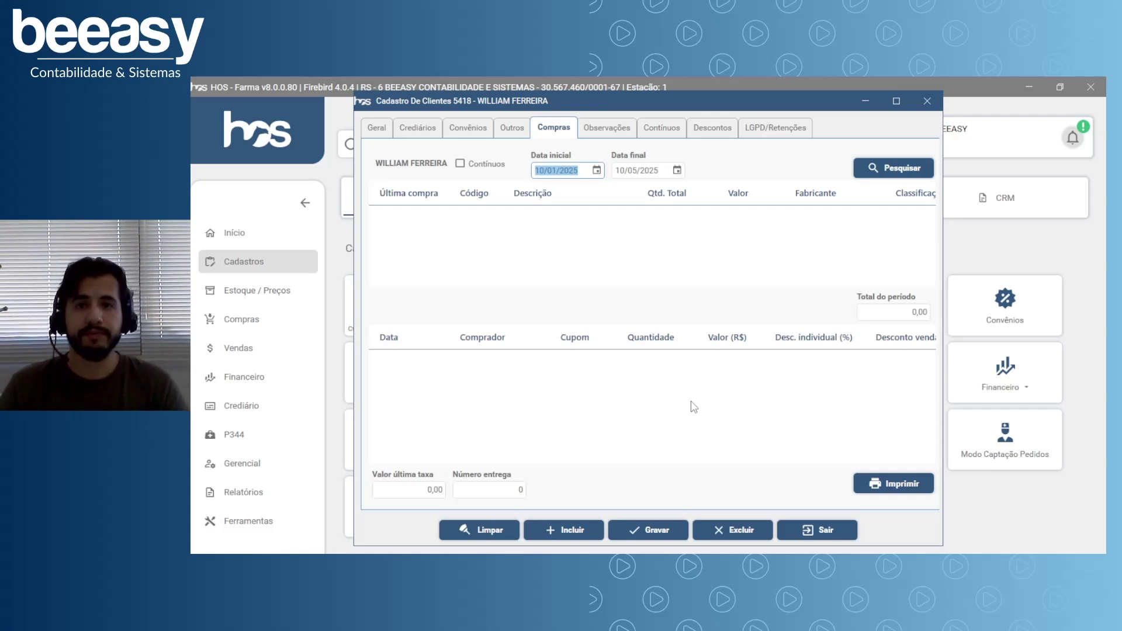
left_click(611, 132)
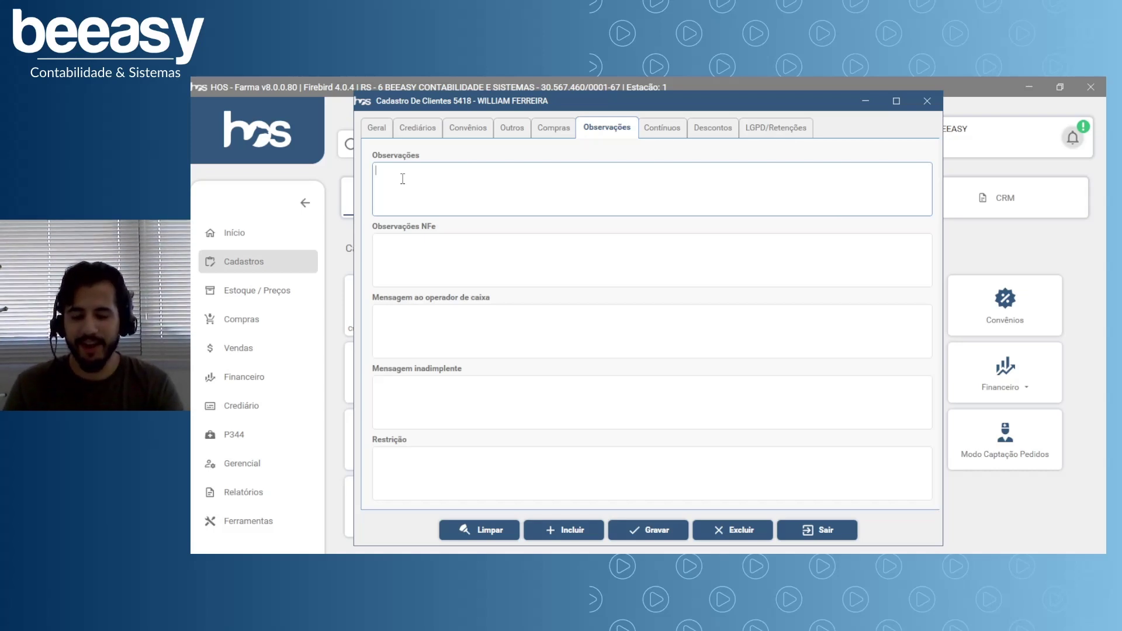
Type 'CLIENTE PODE COMPRAR' into the Observações note.
type("CLIENTE PODE")
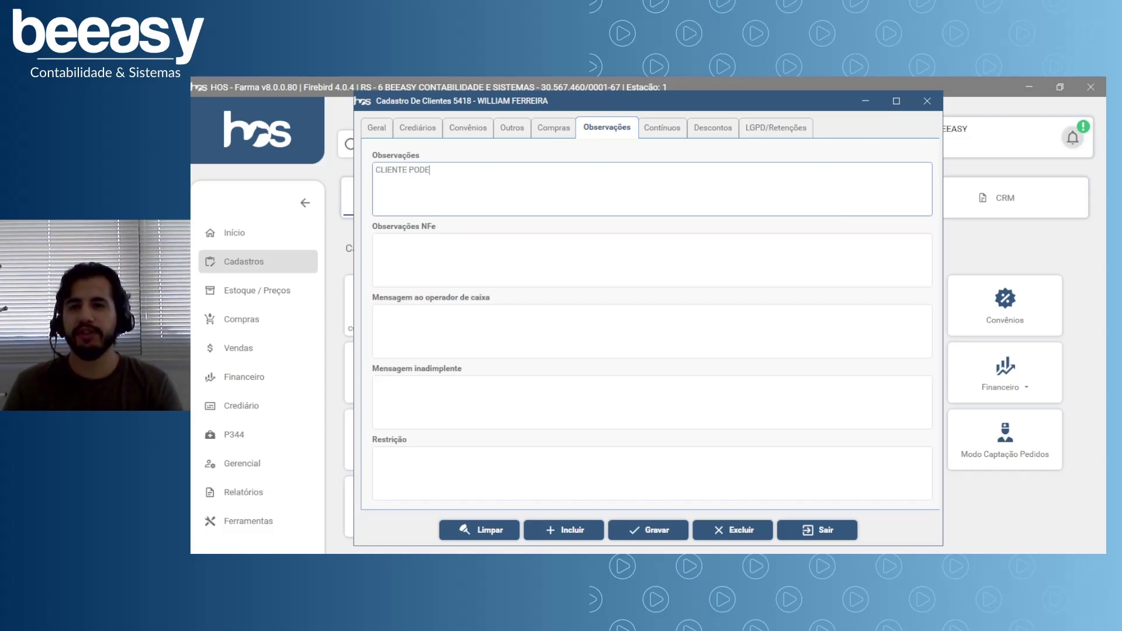
type(" COMPRAR DE DERMINADA FORMA")
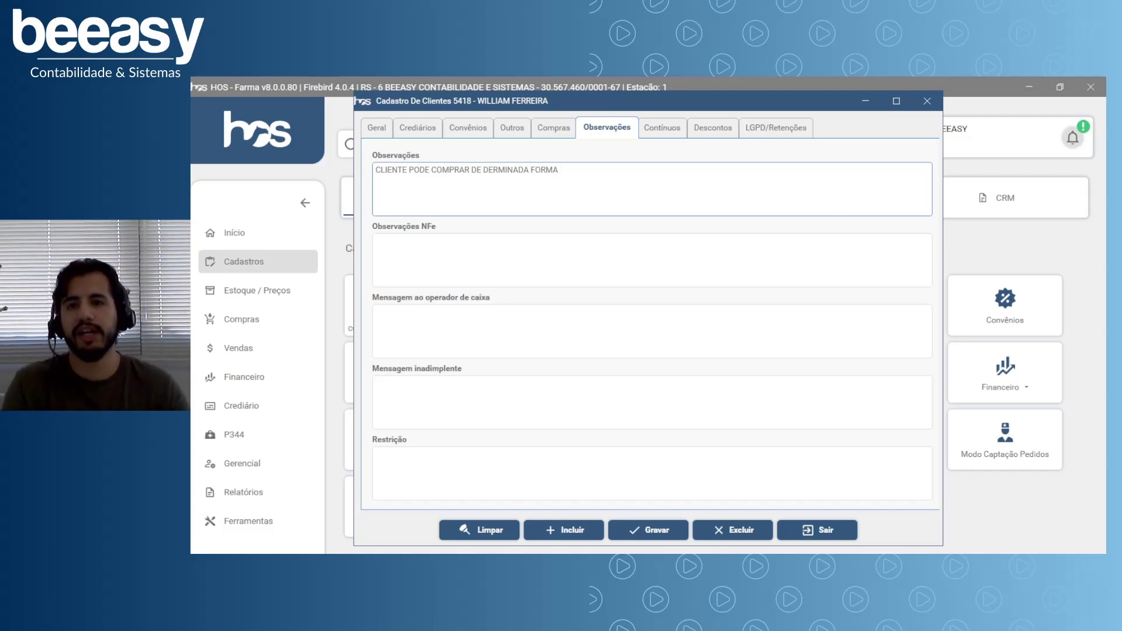
left_click_drag(602, 171, 380, 170)
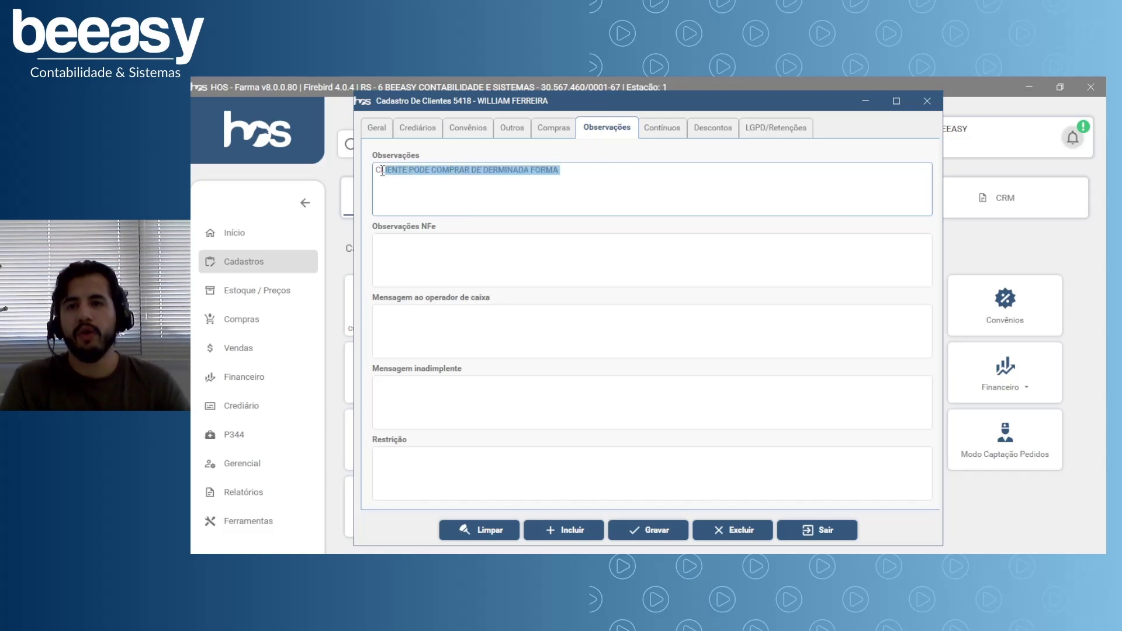
left_click(470, 190)
left_click(438, 268)
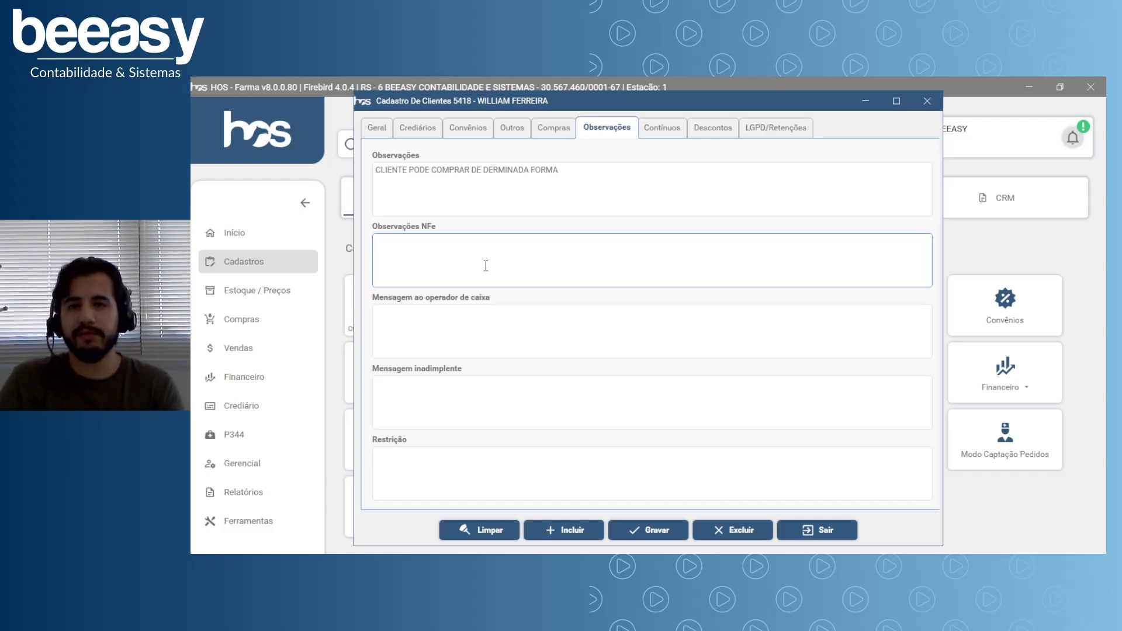
Delete the CREDIARIO INATIVO text from the cashier message field.
left_click(473, 334)
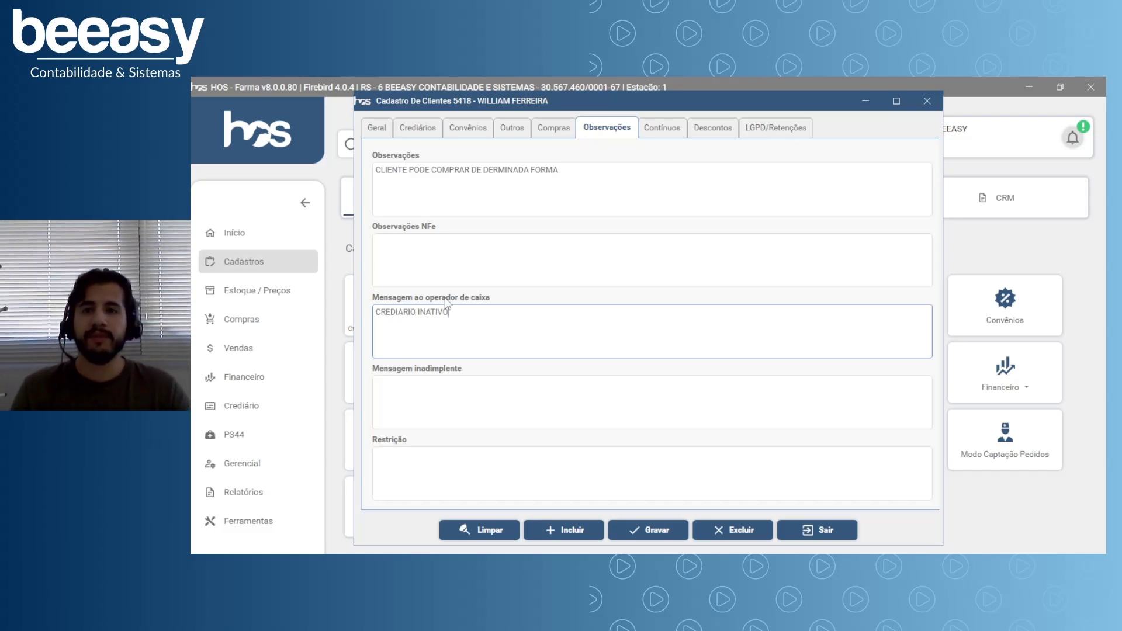
left_click_drag(441, 323, 375, 323)
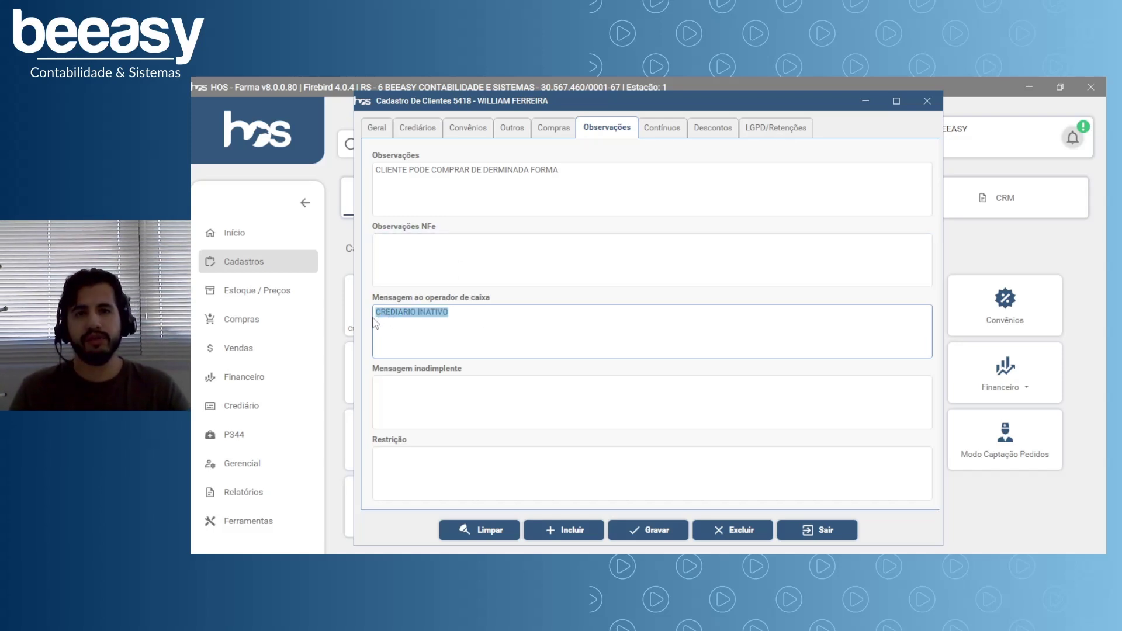
left_click(452, 321)
left_click_drag(453, 322, 377, 322)
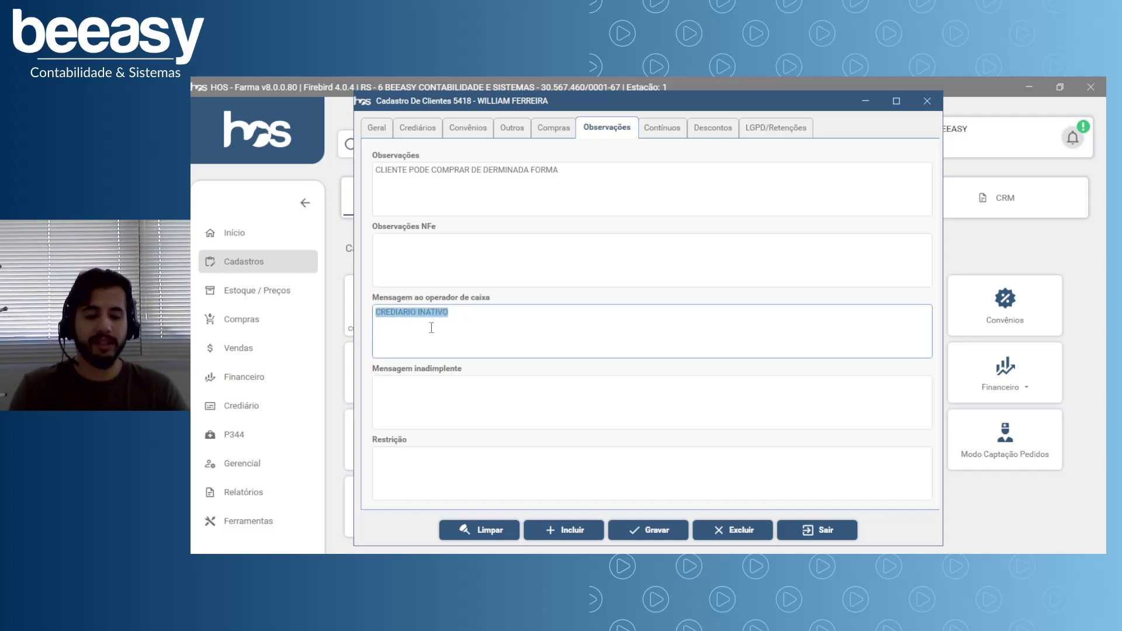
key("BackSpace")
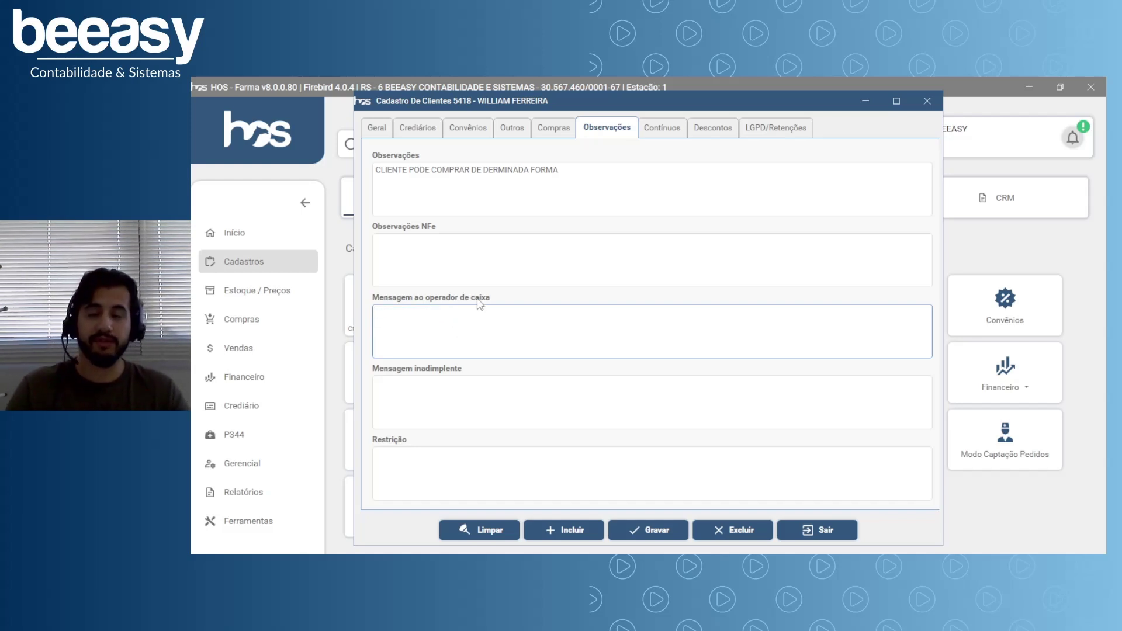
left_click(424, 135)
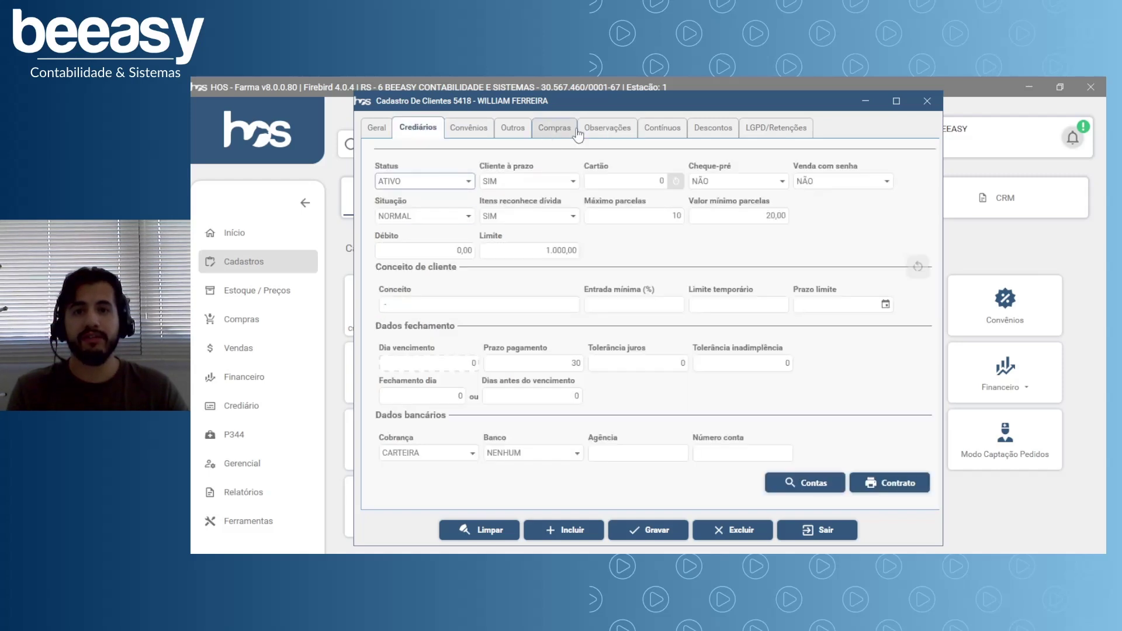
left_click(605, 129)
left_click(481, 330)
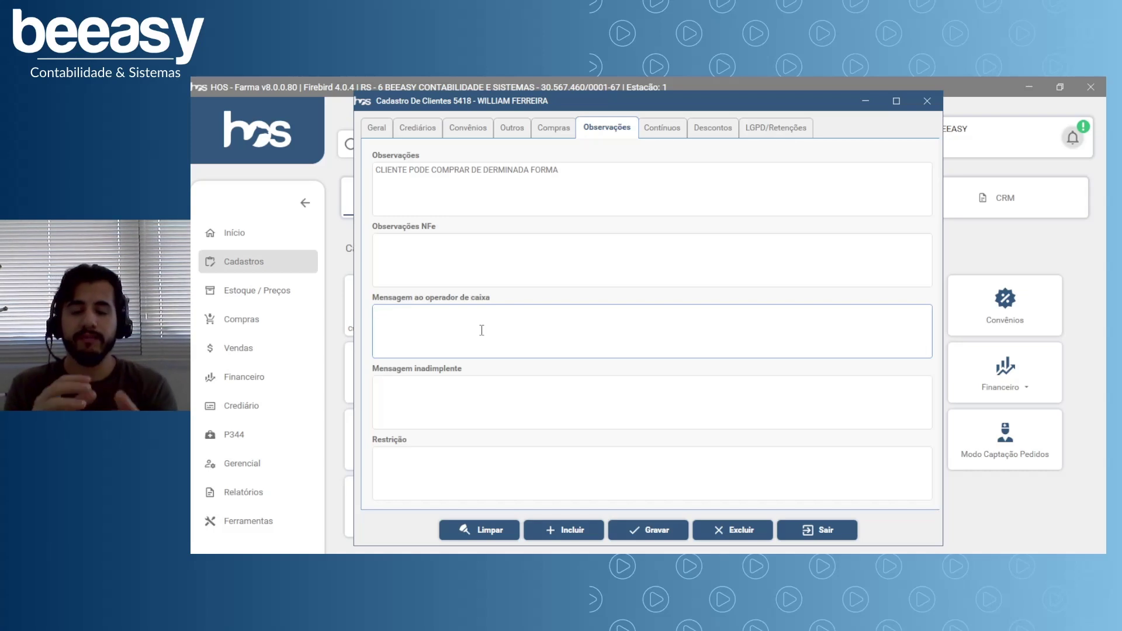
left_click(481, 330)
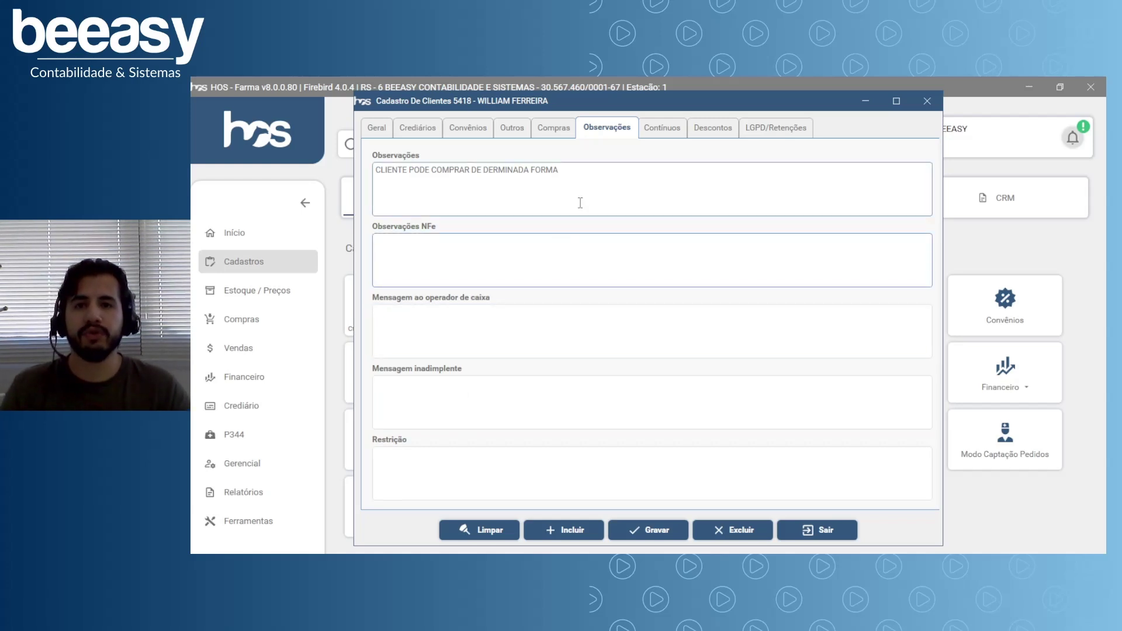
key("ctrl+Tab")
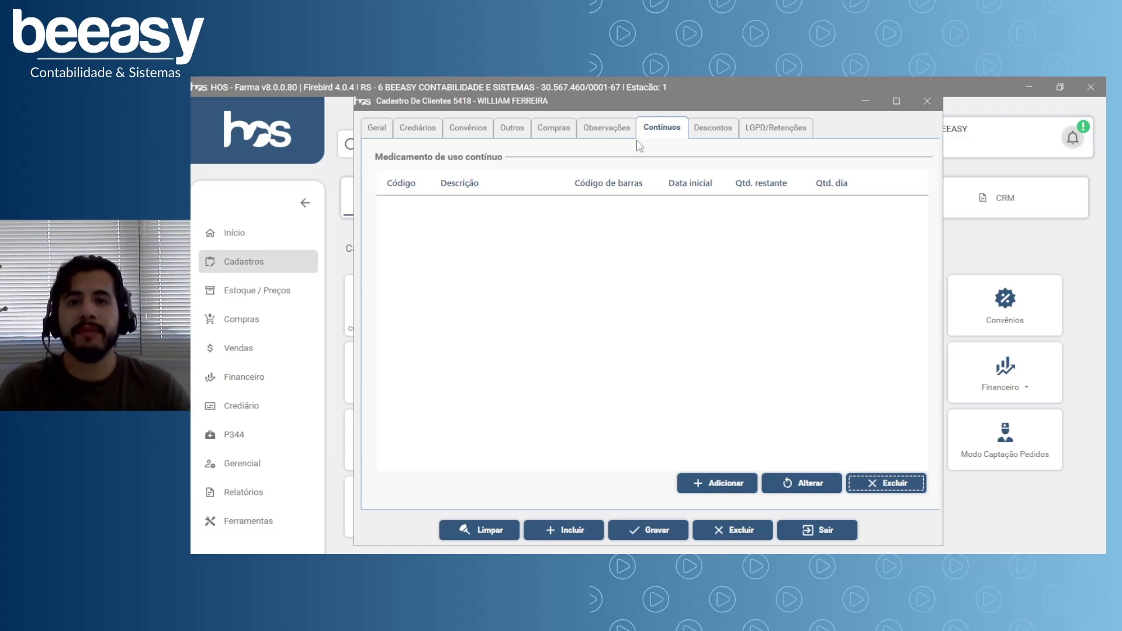
left_click(645, 112)
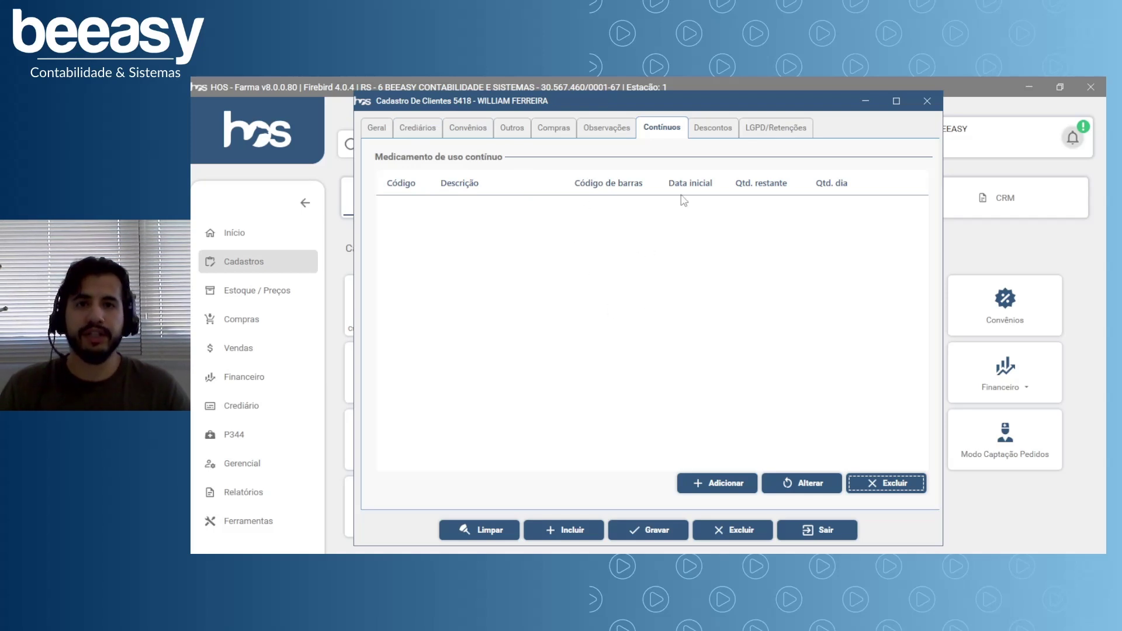
Search the catalogue for ANADOR and select Anador 1G 10 Cp as a new continuous medication.
left_click(721, 491)
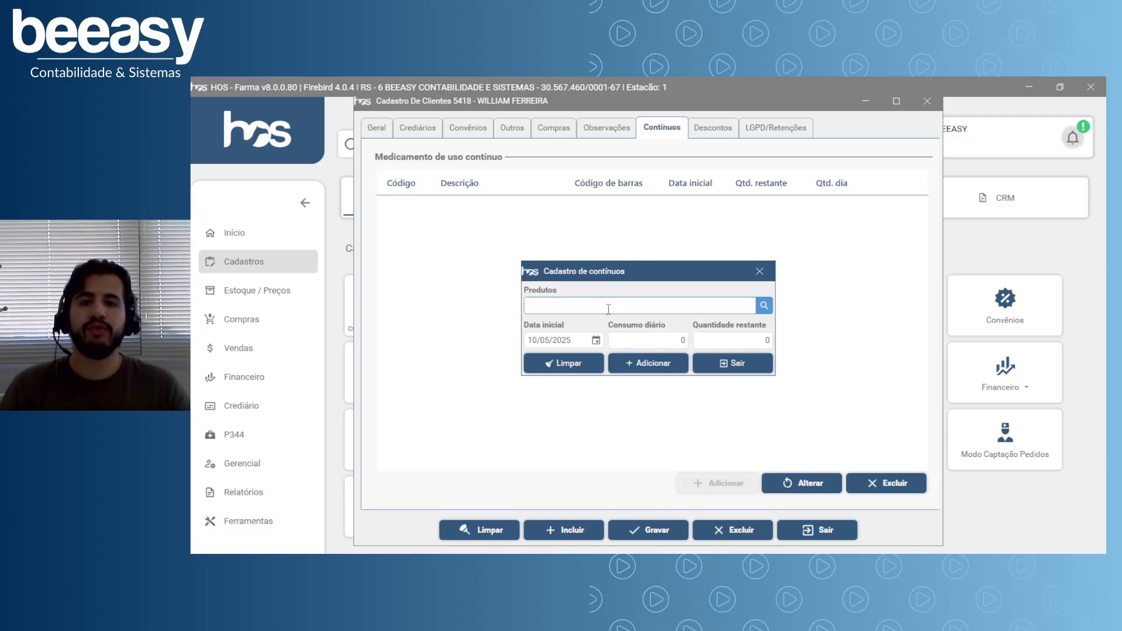
type("ANADOR")
key("Return")
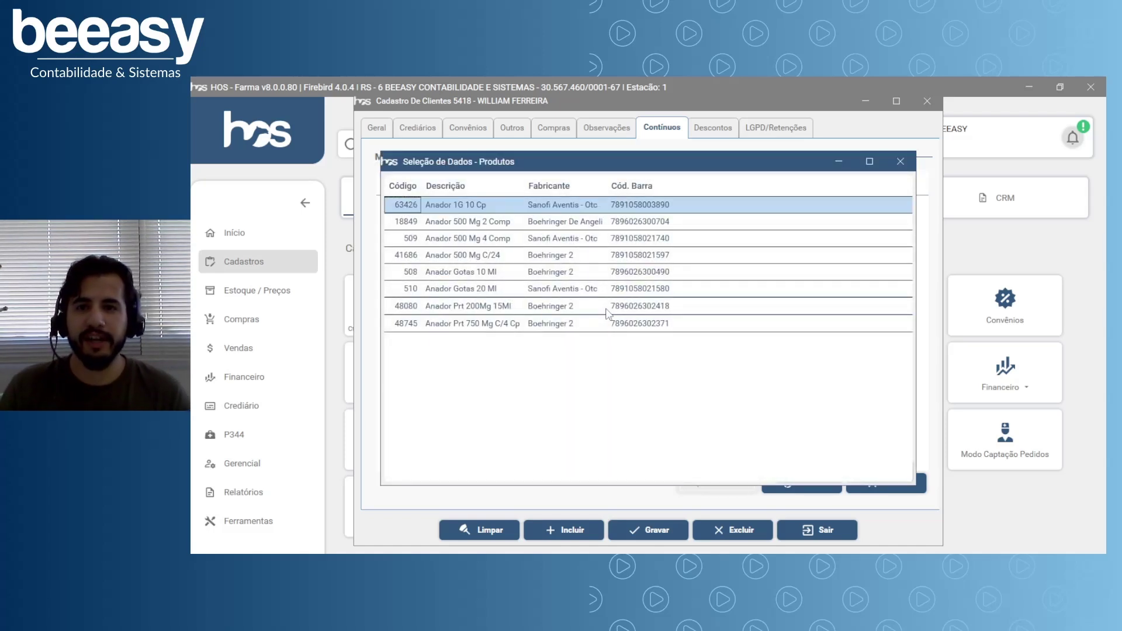
key("Return")
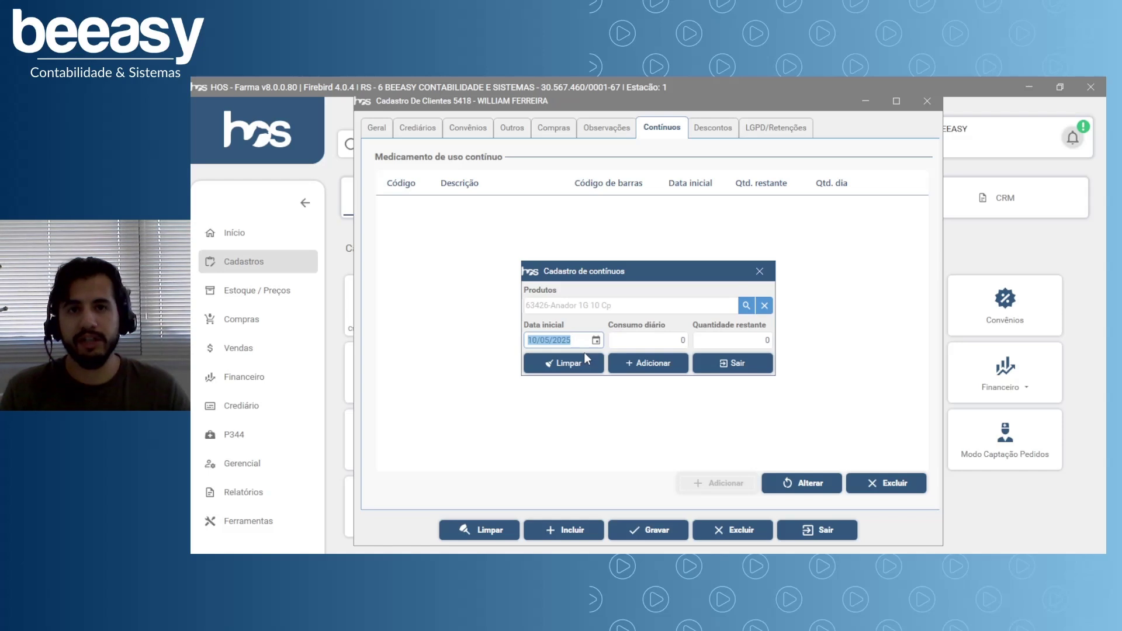
Set daily consumption 1 and remaining quantity 30, then add and confirm the entry.
left_click(669, 341)
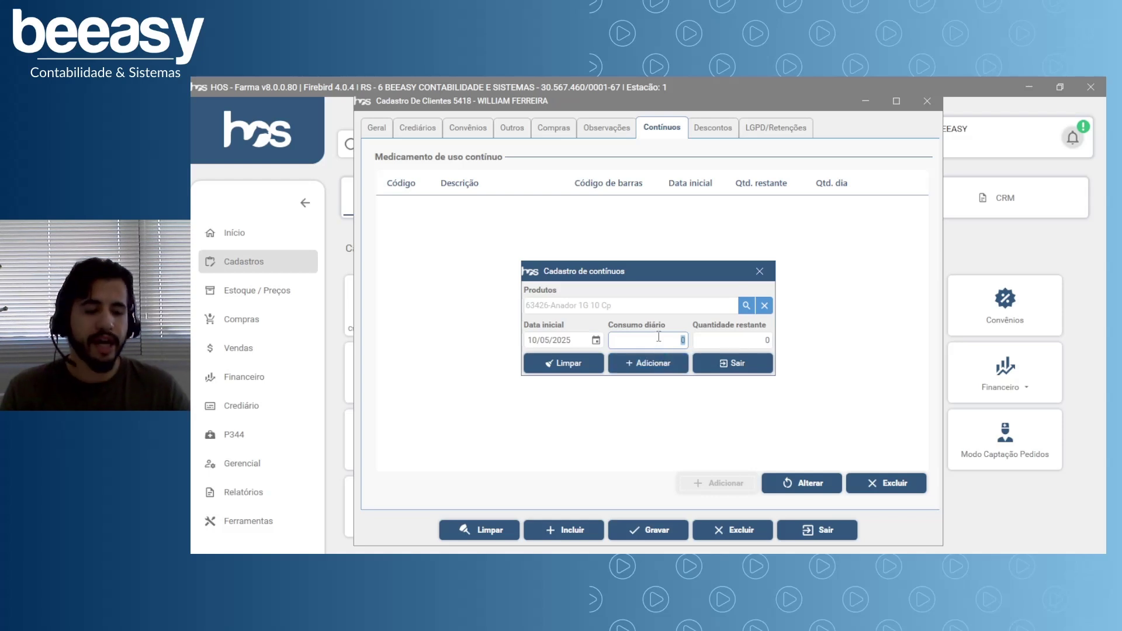
type("1")
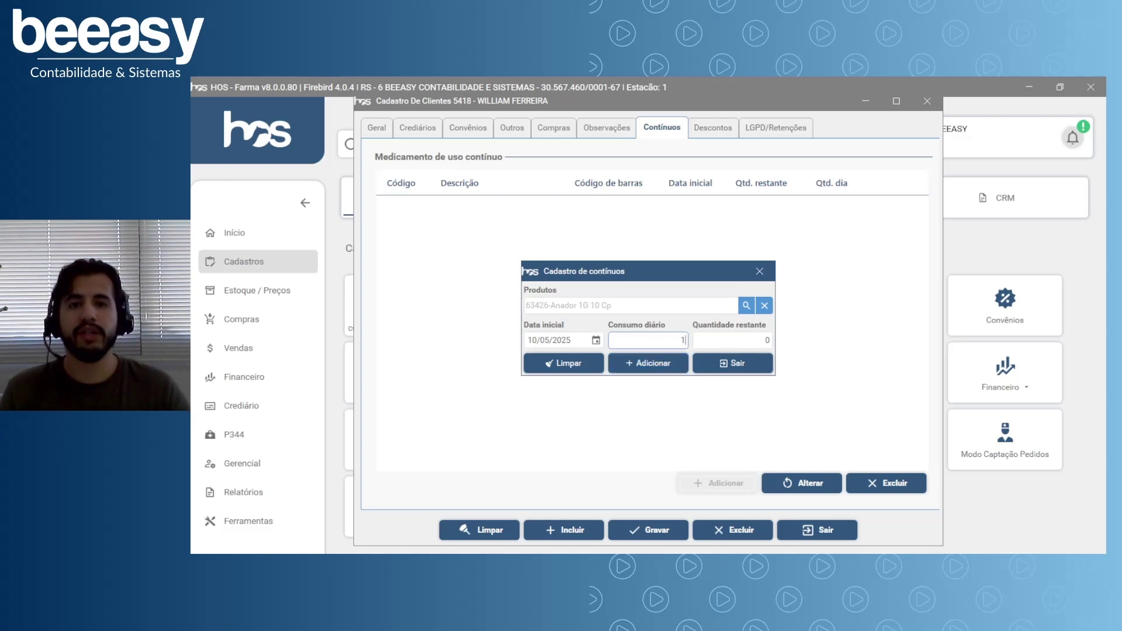
key("Tab")
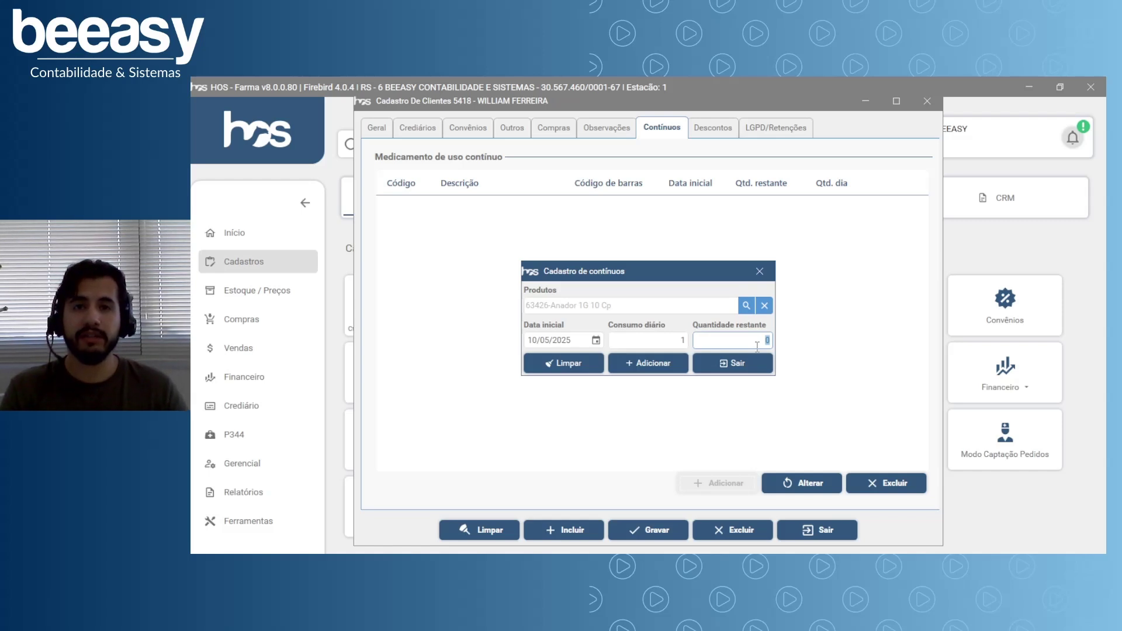
type("30")
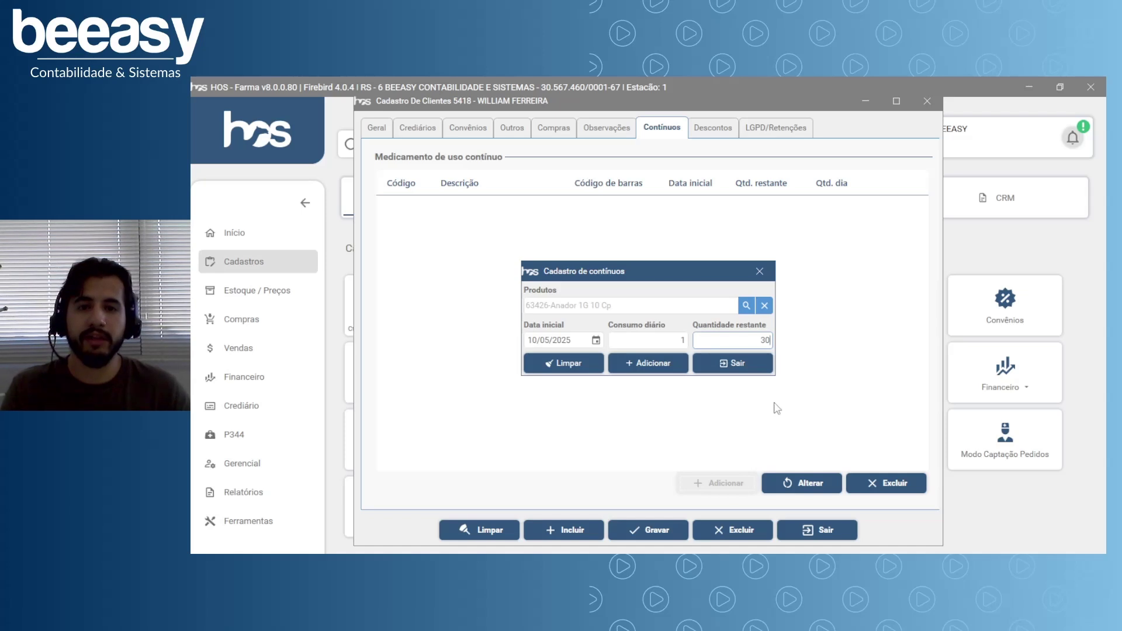
left_click(650, 362)
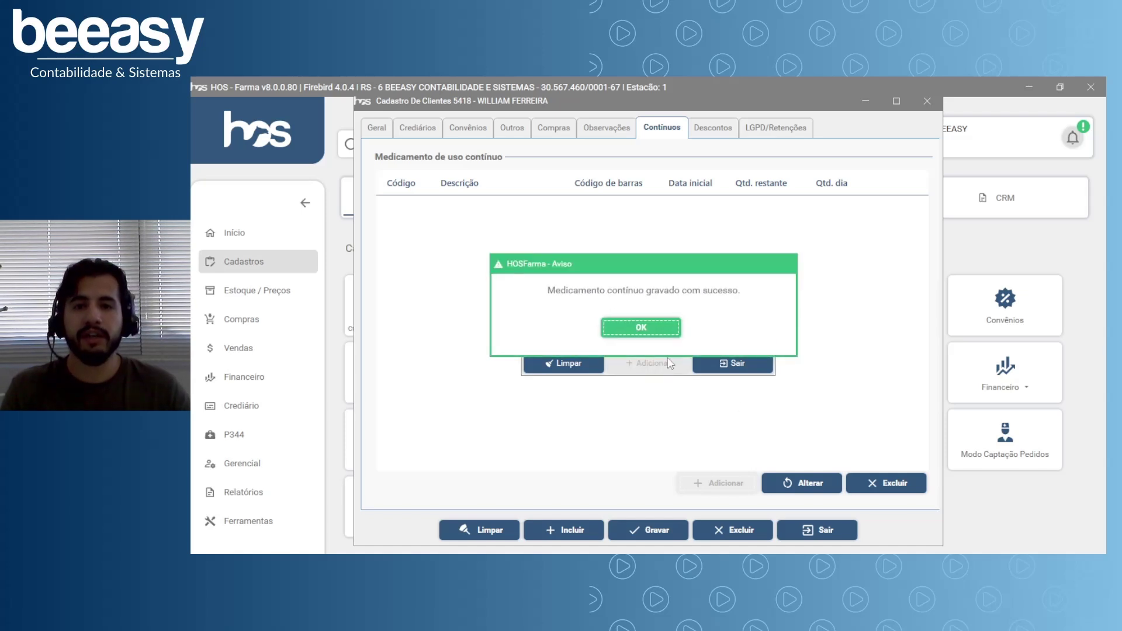
left_click(643, 327)
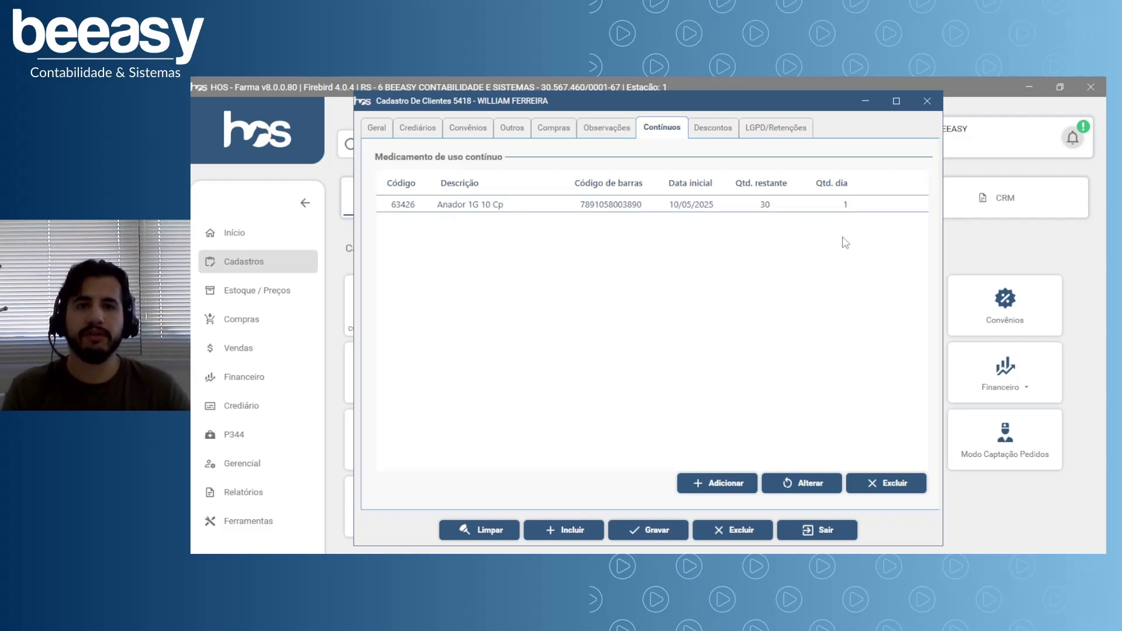
Open the Descontos tab and look through the Grupos list, all at 0,00.
left_click(711, 132)
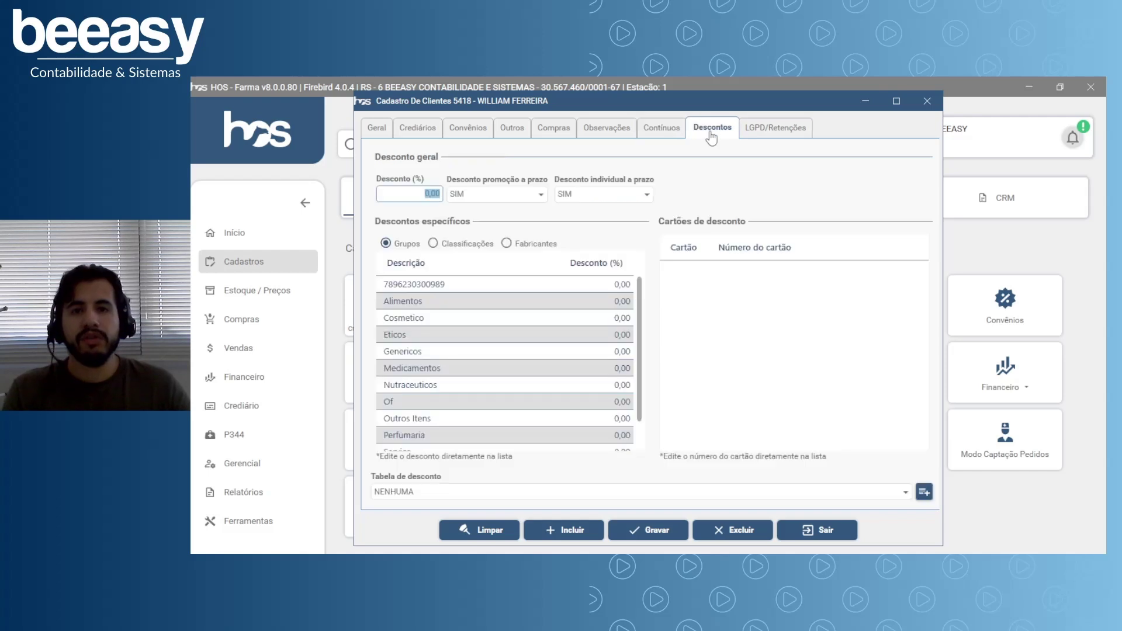
scroll(625, 377, "down", 1)
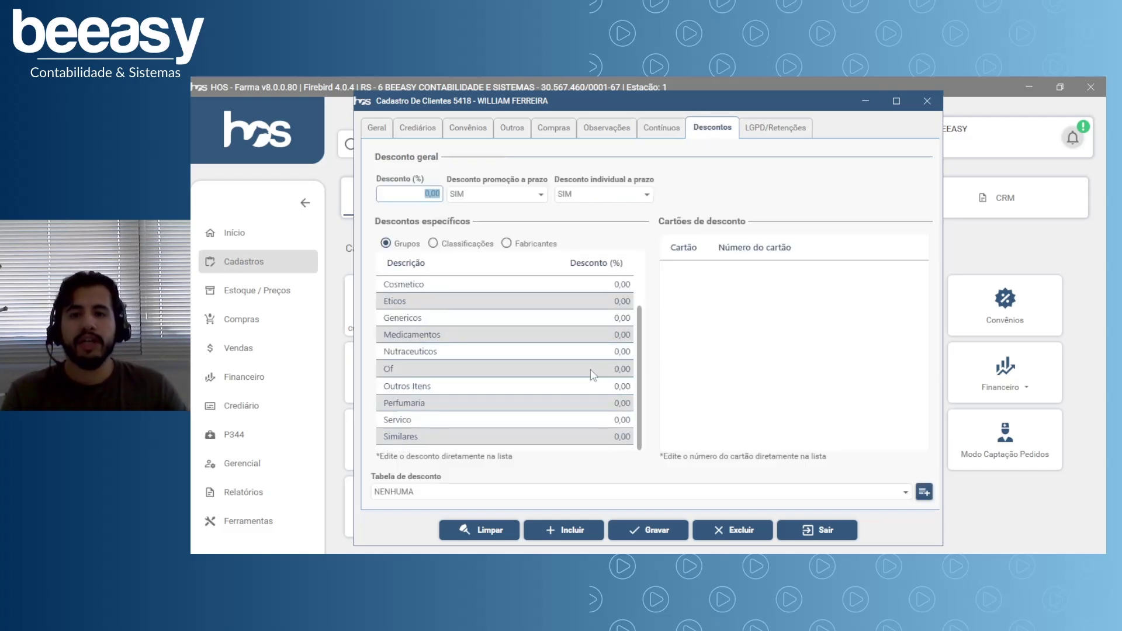
scroll(599, 377, "up", 1)
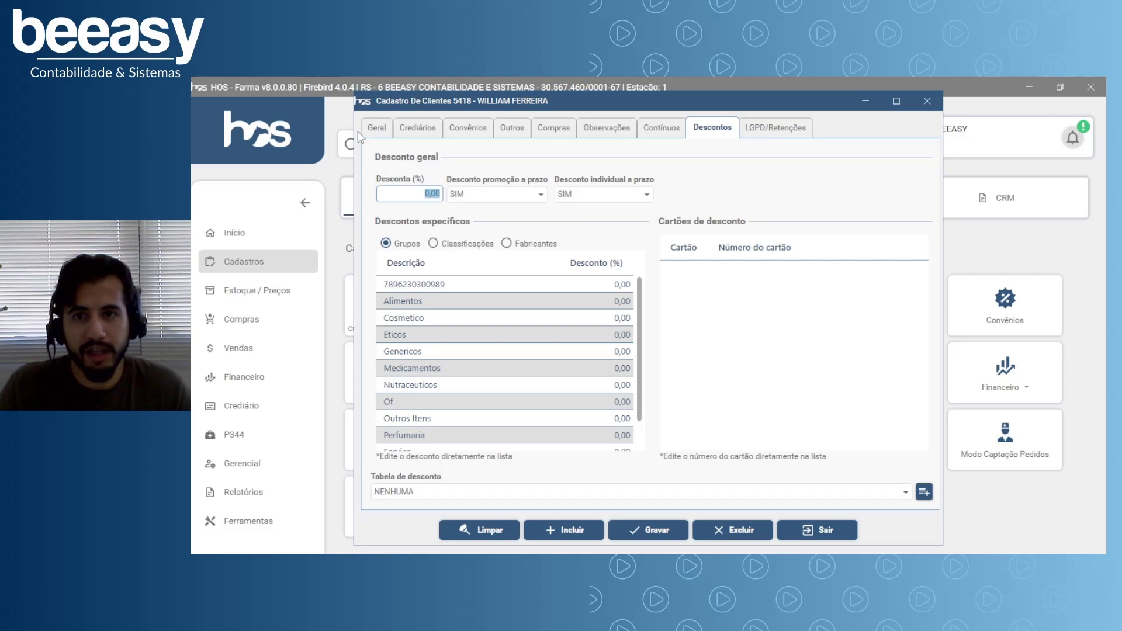
type("10")
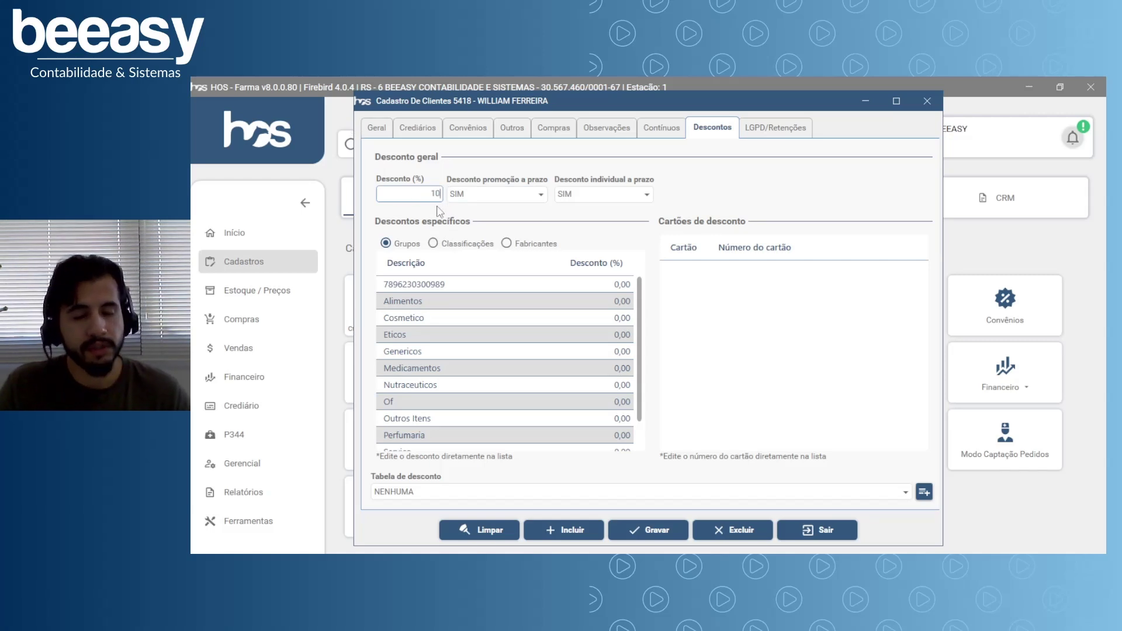
key("BackSpace")
key("BackSpace")
left_click(540, 196)
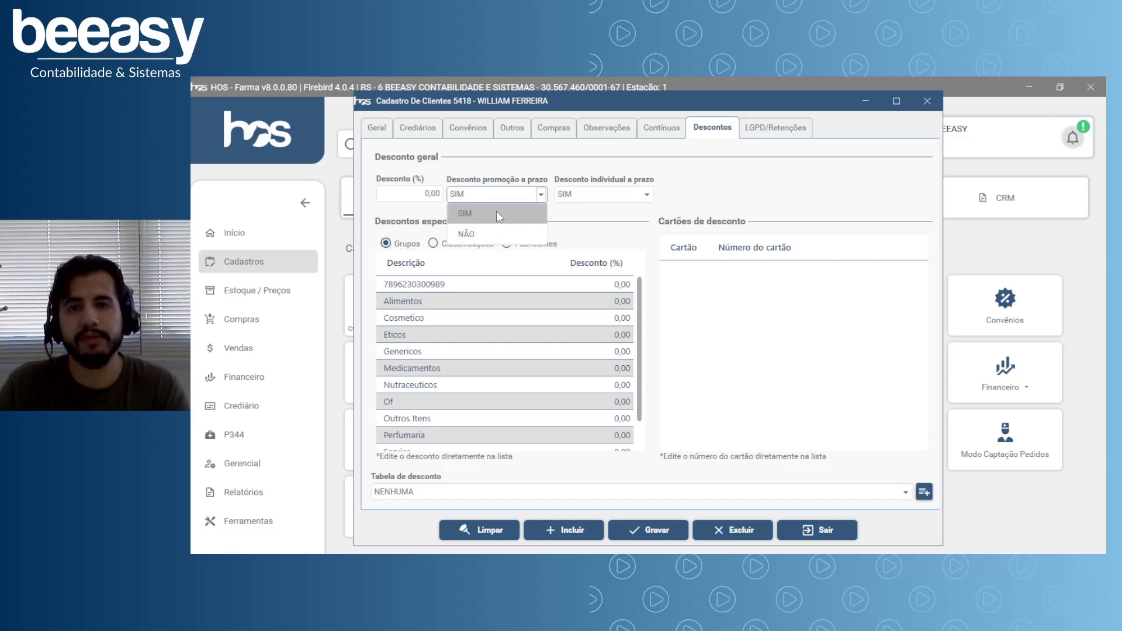
left_click(496, 213)
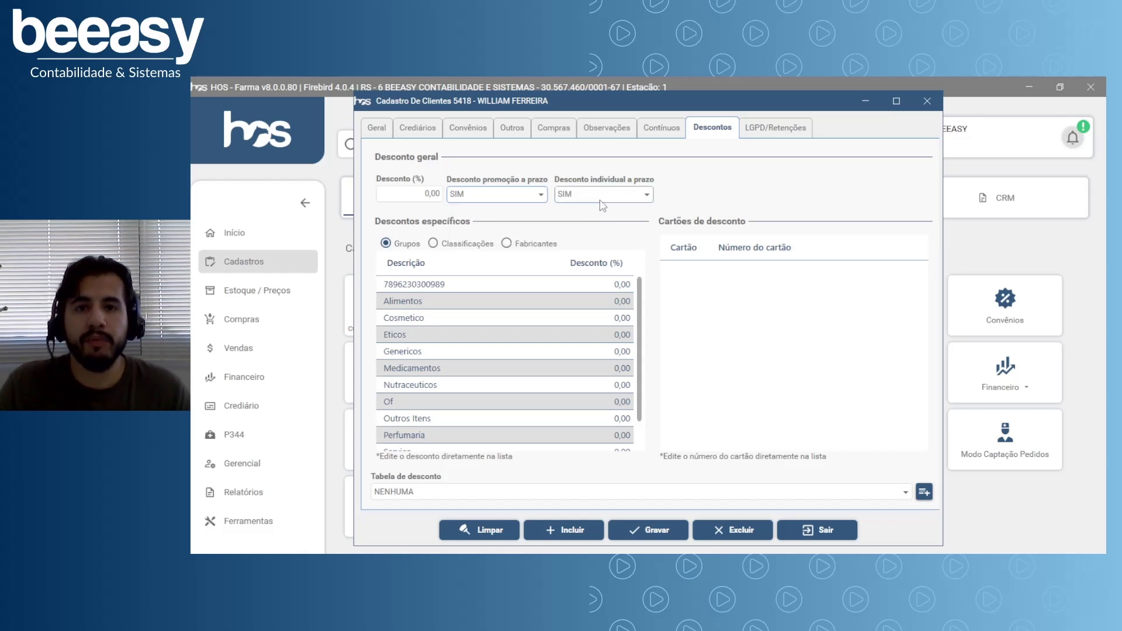
left_click(647, 196)
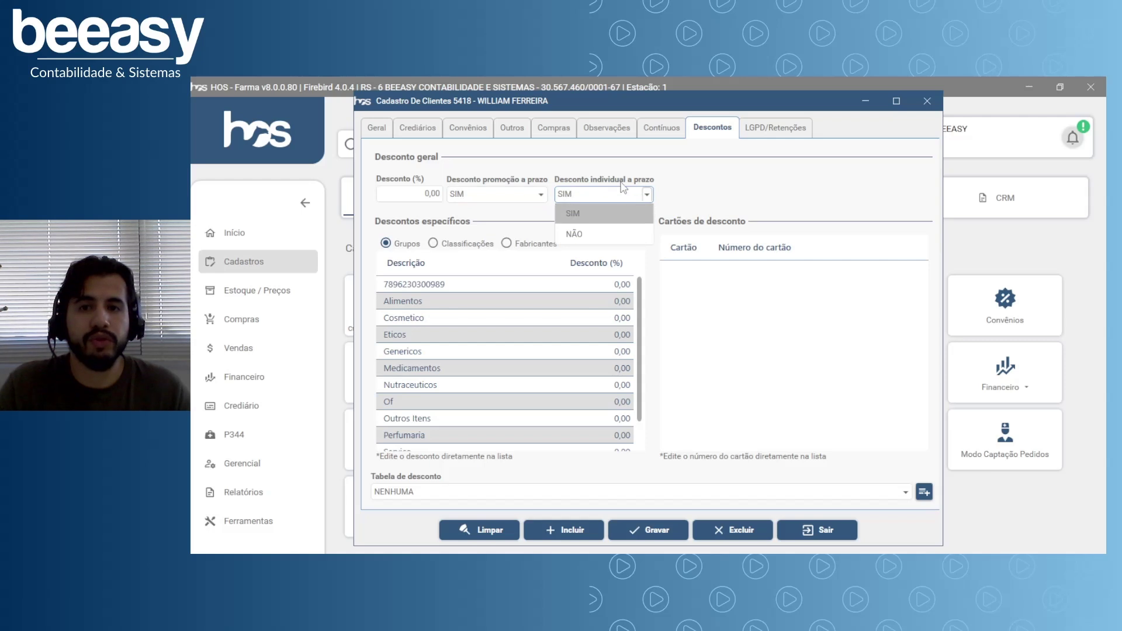
left_click(642, 198)
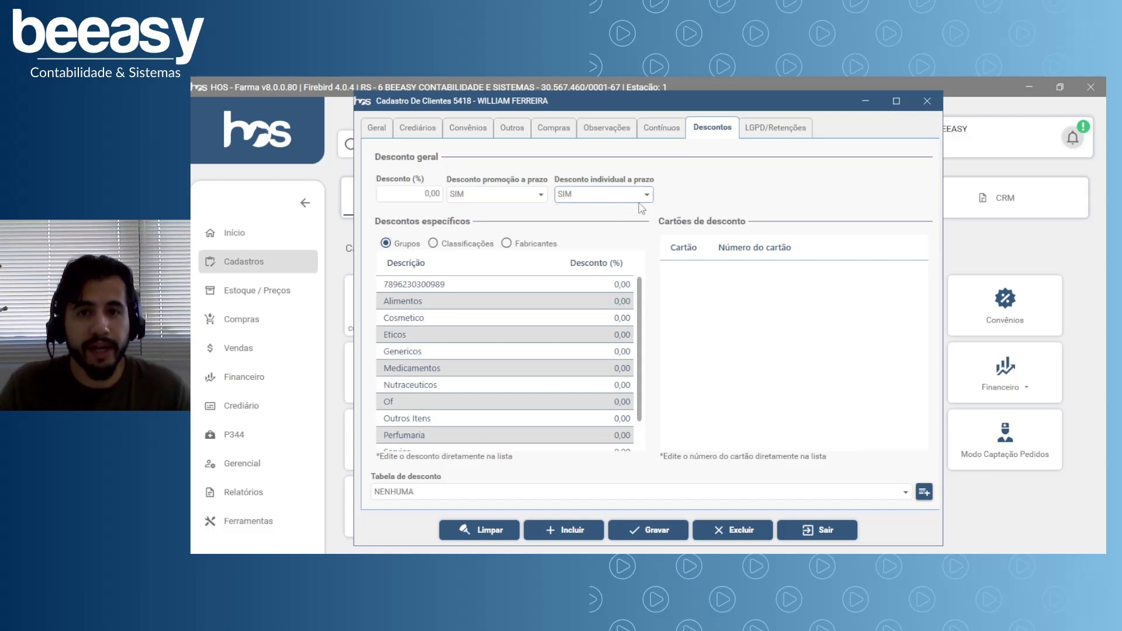
left_click(646, 195)
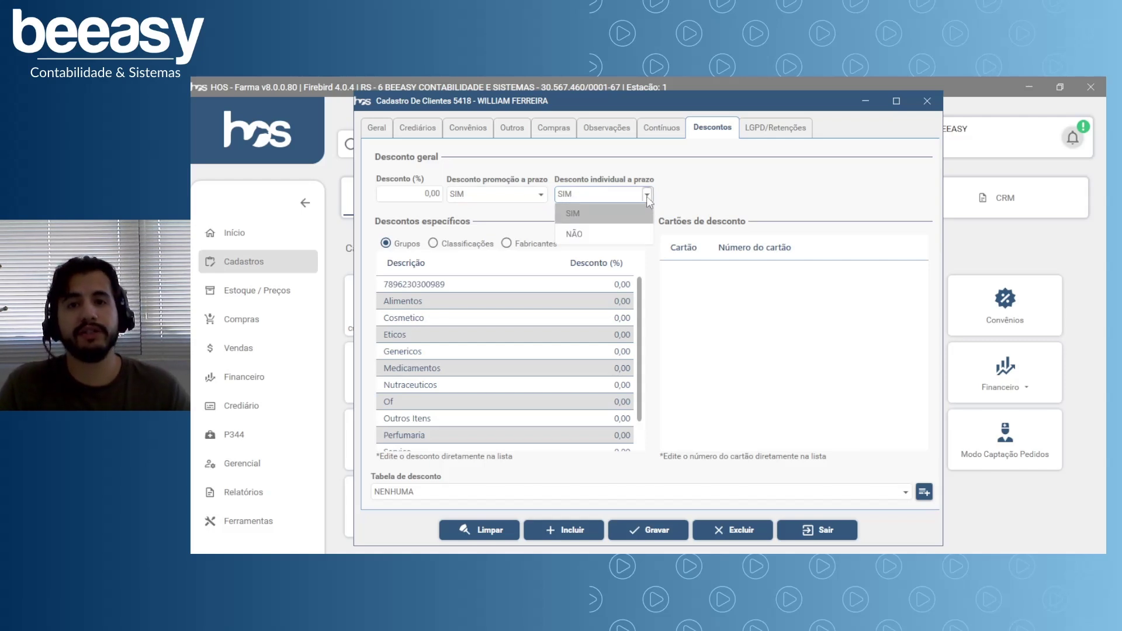
left_click(646, 195)
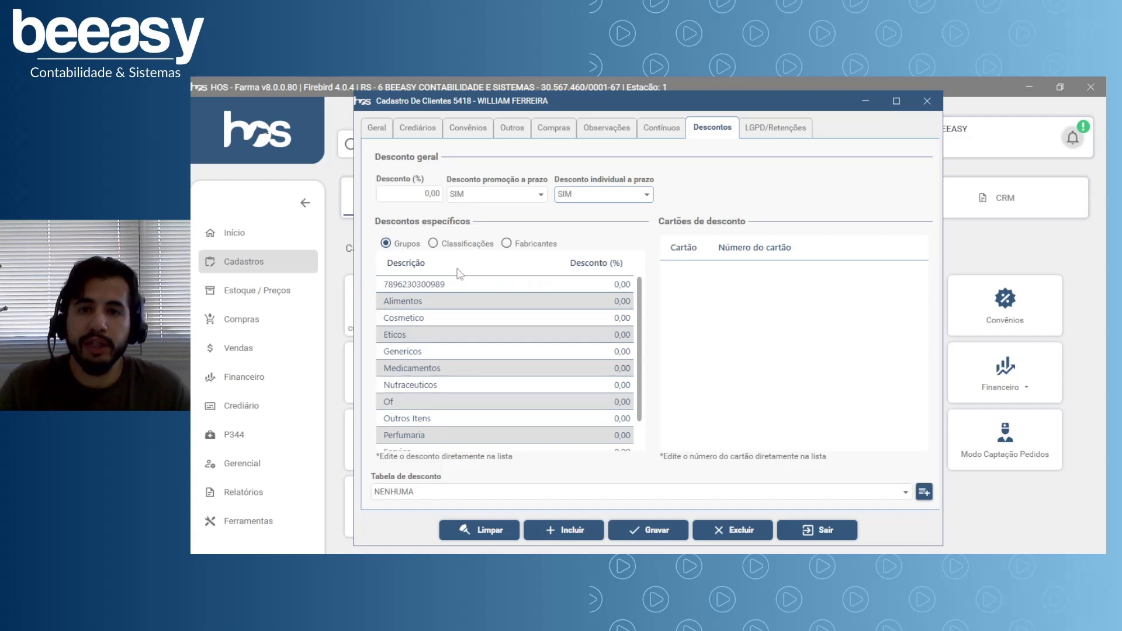
Enter a 15 discount for the Medicamentos group in the Grupos list.
scroll(468, 303, "down", 2)
scroll(476, 321, "up", 2)
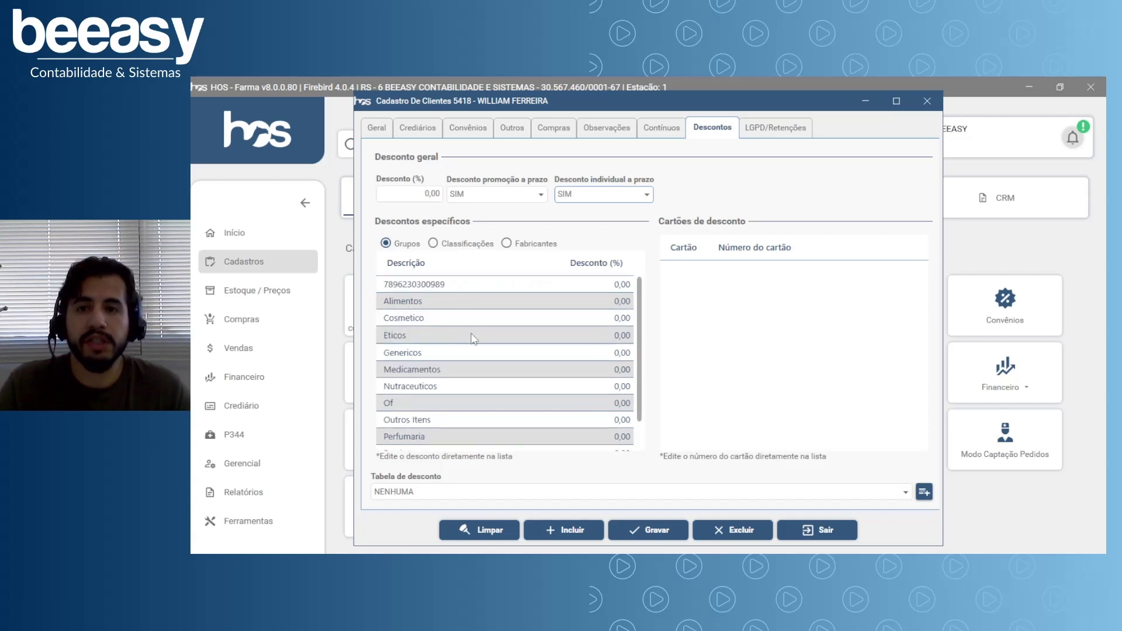
left_click(447, 302)
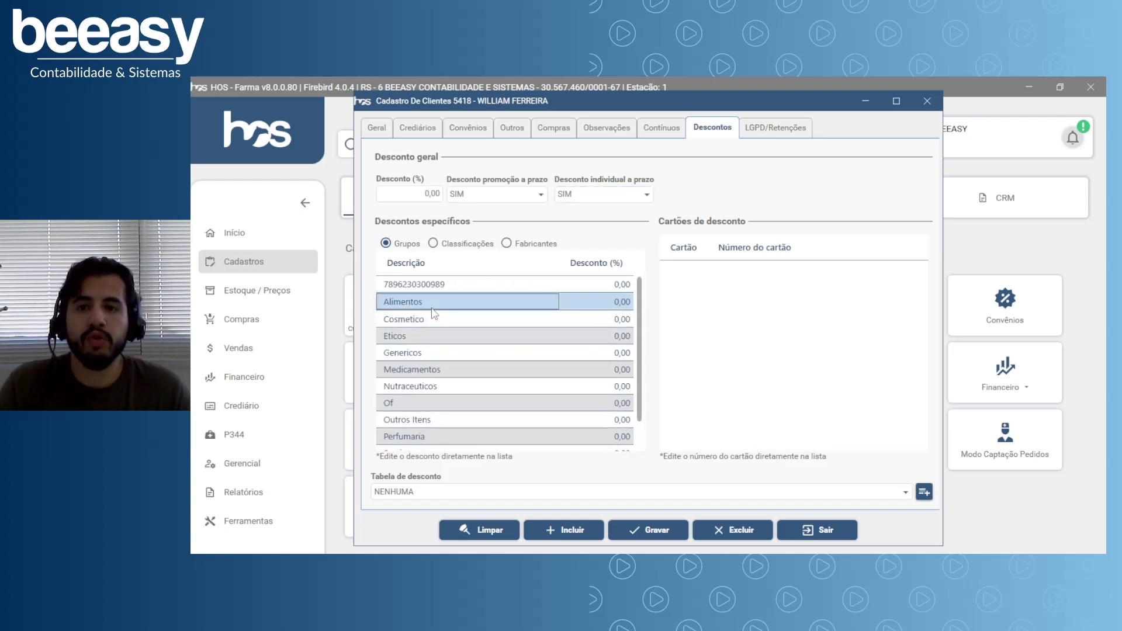
left_click(433, 373)
left_click(604, 369)
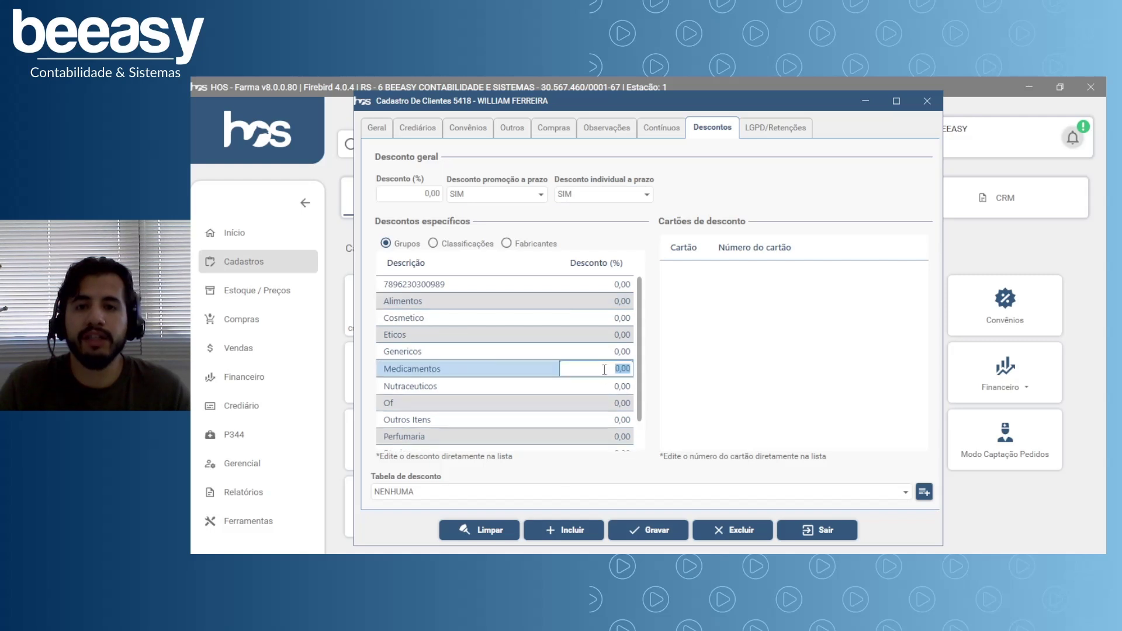
type("15")
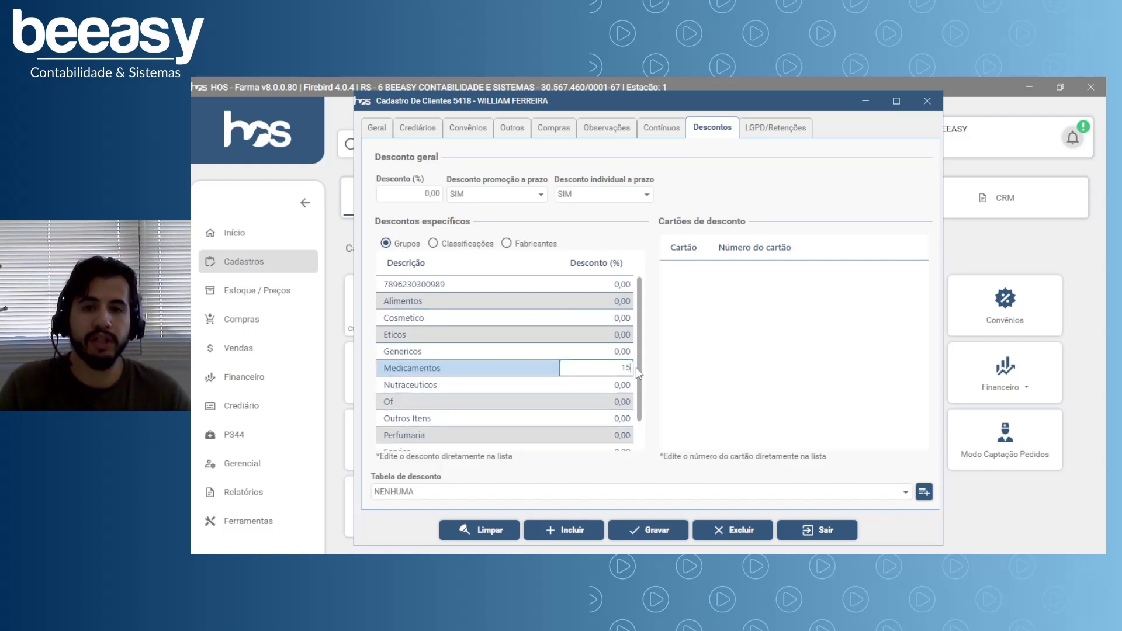
key("Return")
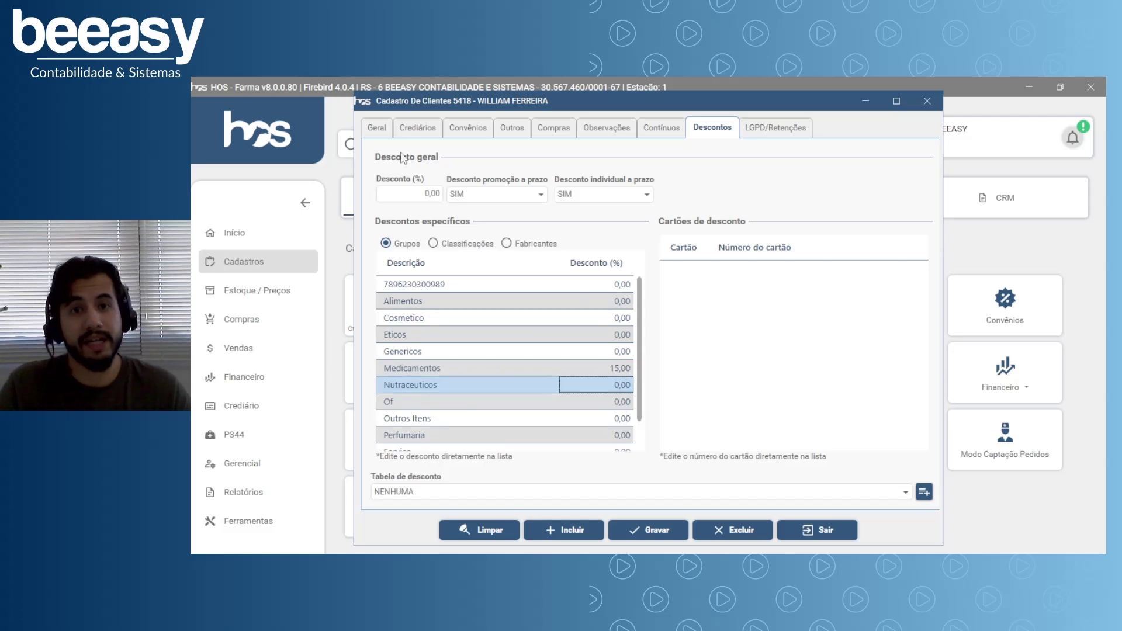
Recheck the group list and leave the discount table set to NENHUMA.
left_click(492, 370)
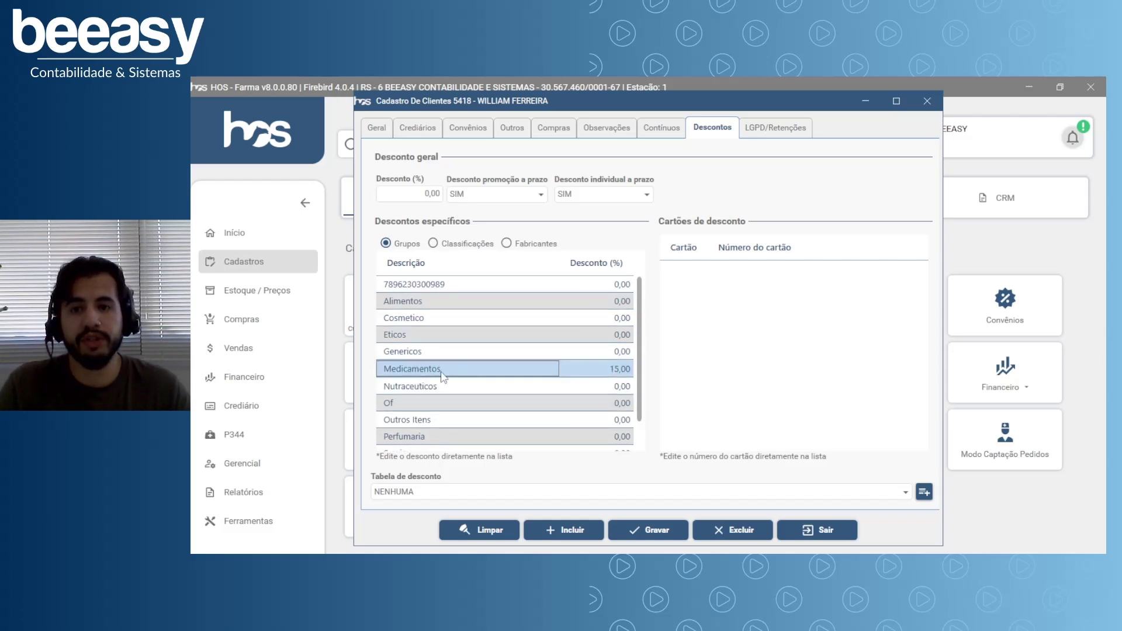
scroll(563, 424, "down", 1)
scroll(560, 422, "up", 1)
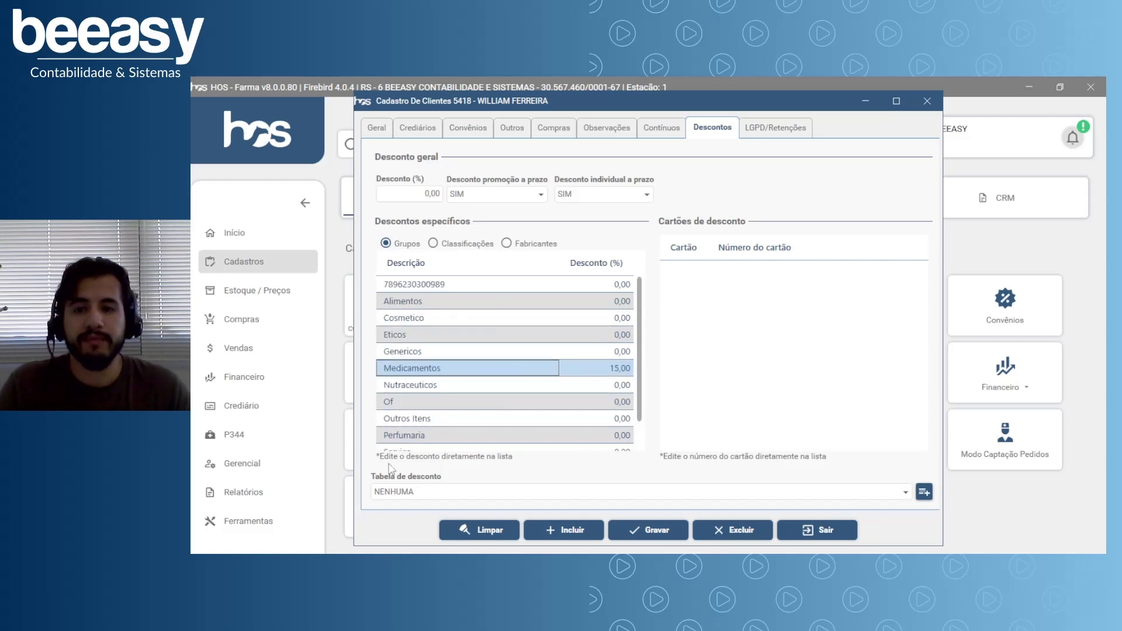
left_click(414, 492)
left_click(419, 497)
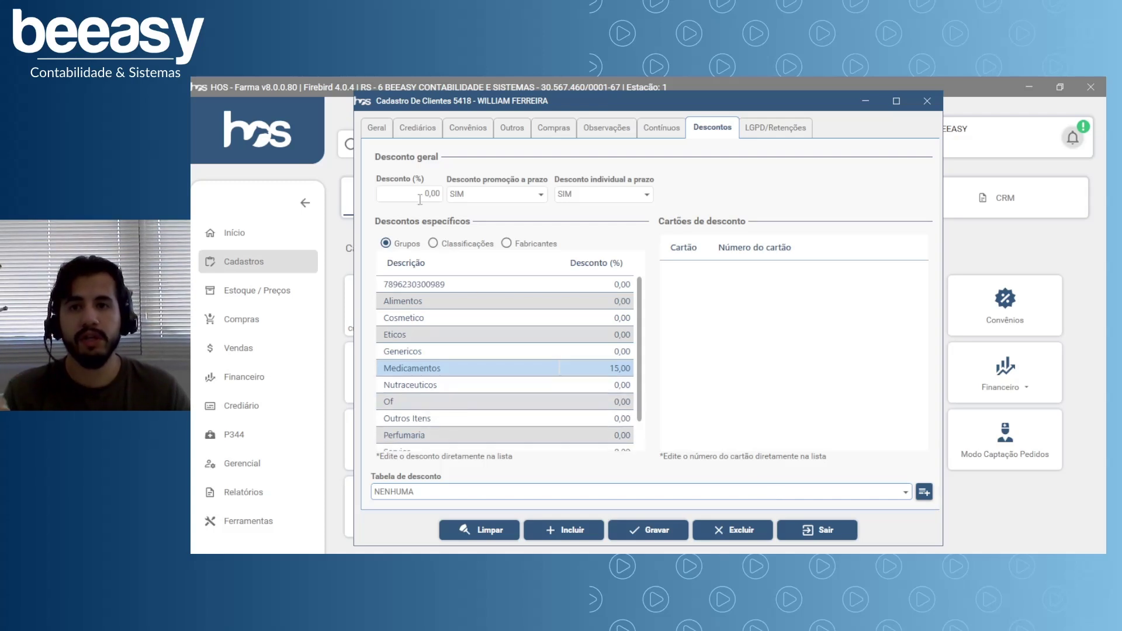
Browse the LGPD/Retenções, Crediários and Convênios tabs, ending back on Geral.
left_click(771, 130)
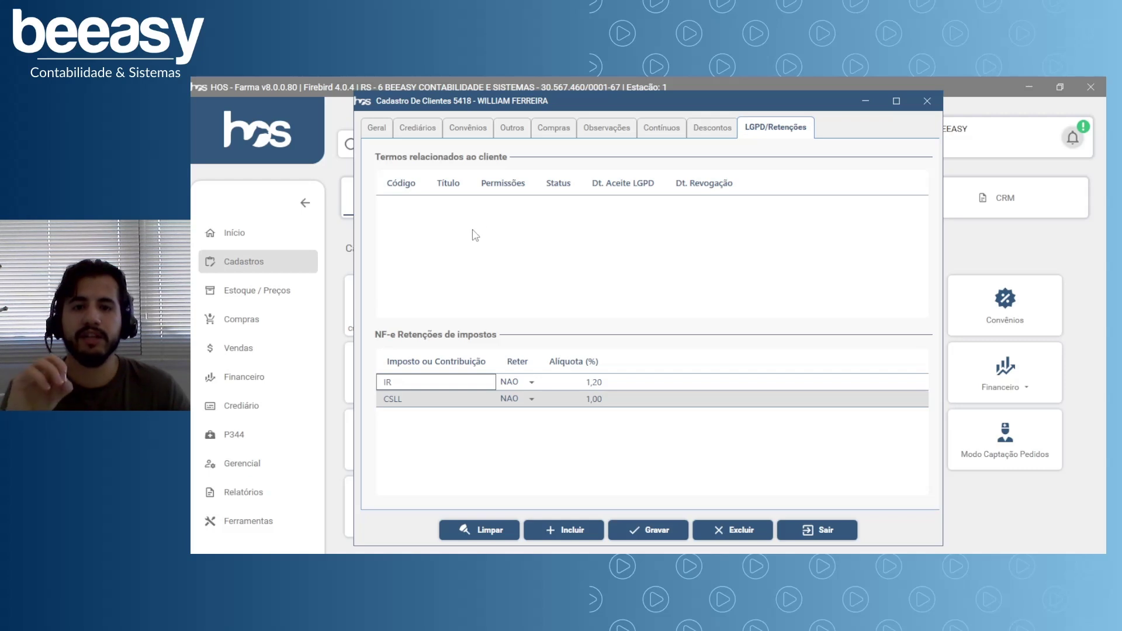
left_click(386, 135)
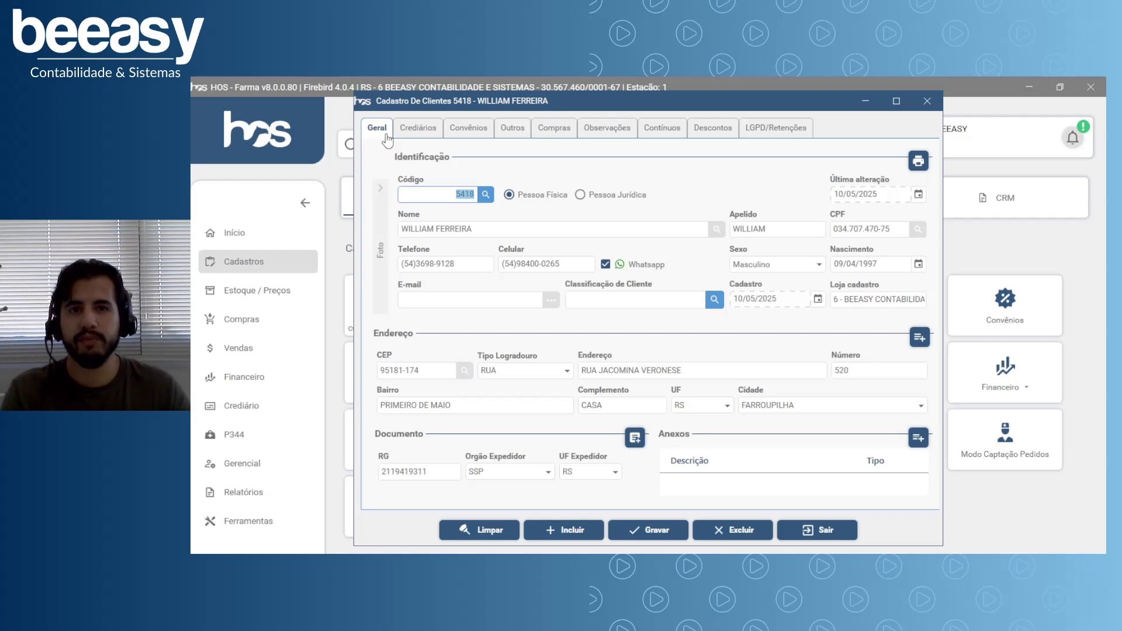
left_click(418, 128)
left_click(468, 128)
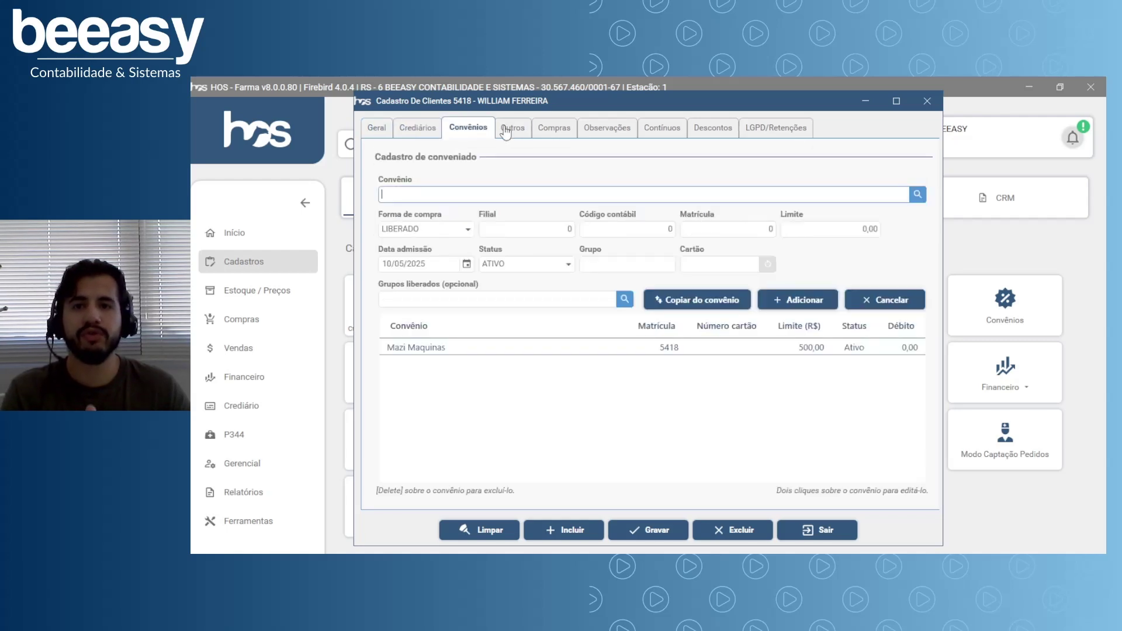
left_click(383, 135)
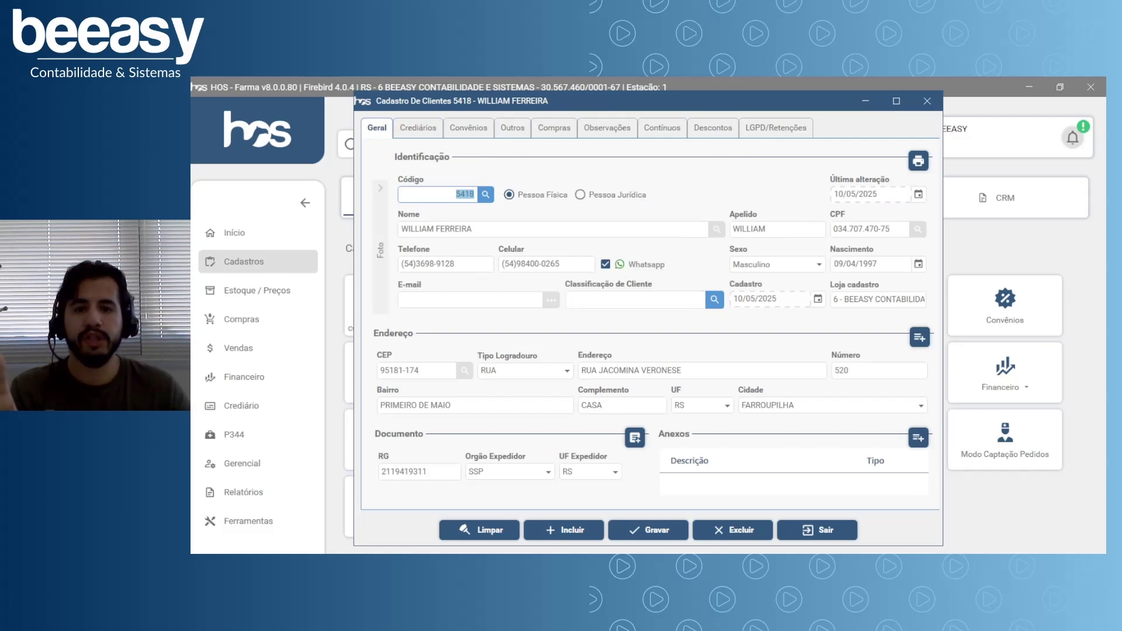
Save client 5418 with Gravar, reload it, and check its Crediários, Convênios and Geral tabs.
left_click(650, 530)
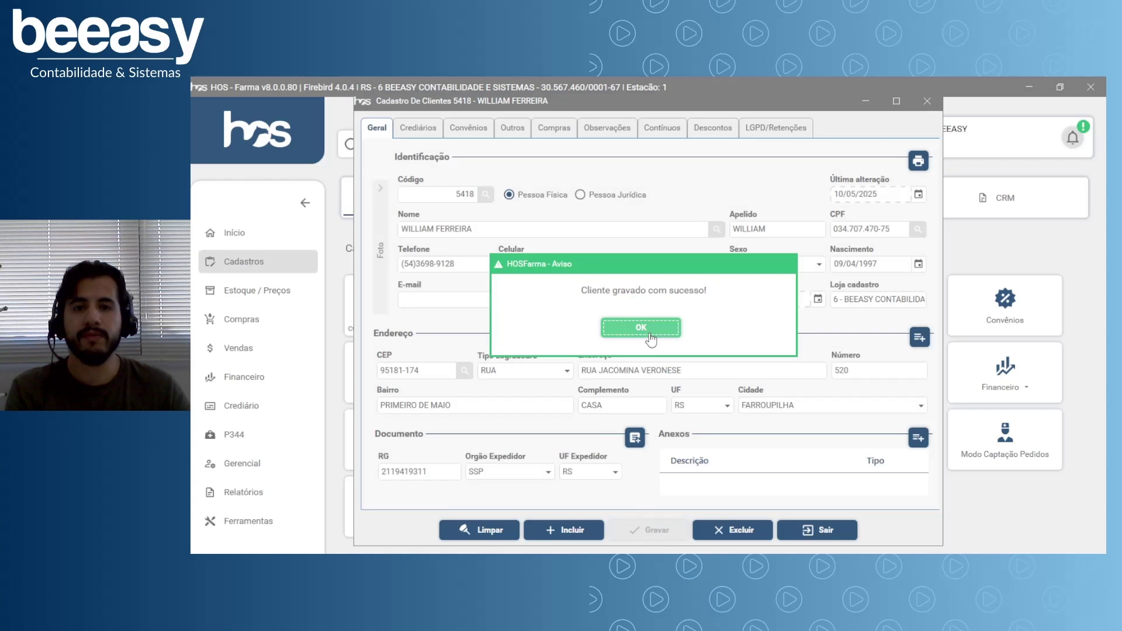
left_click(630, 324)
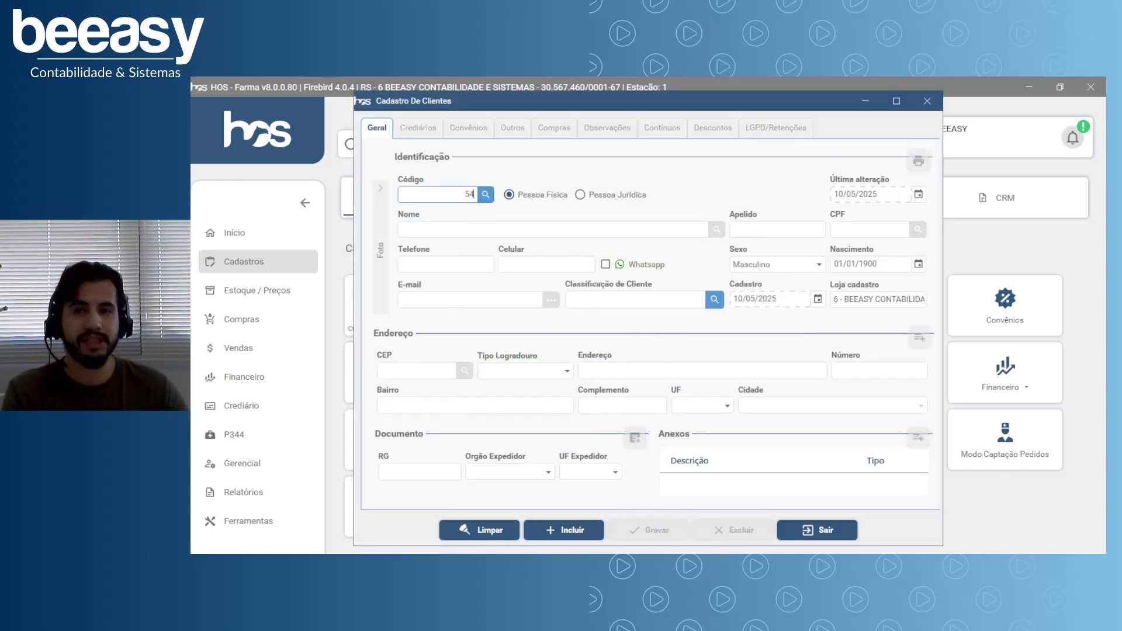
left_click(481, 196)
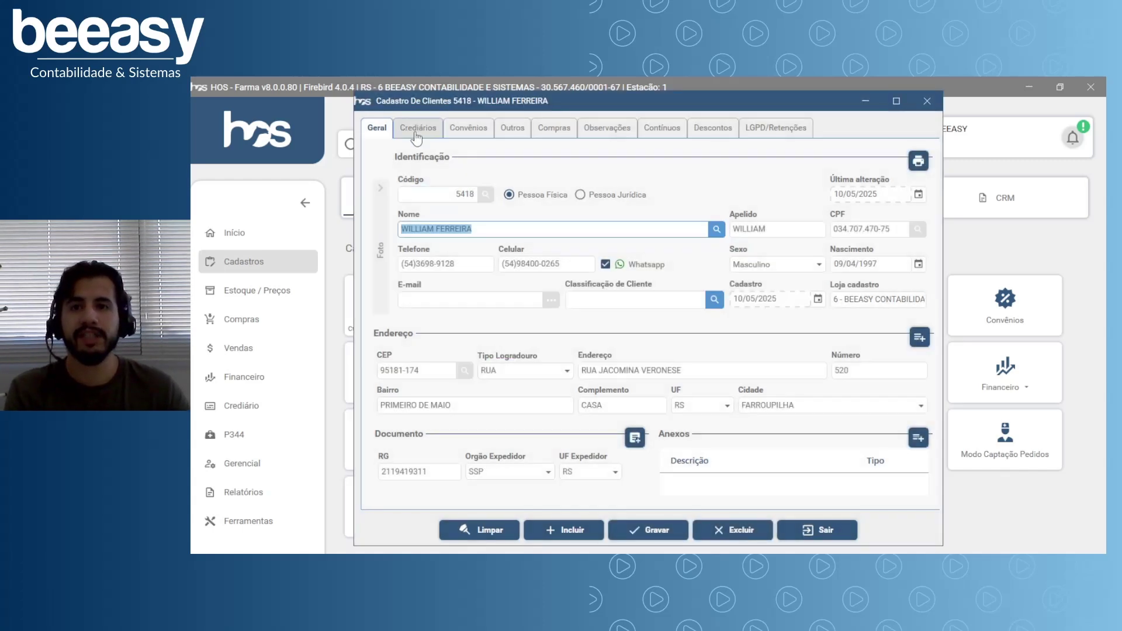
left_click(414, 134)
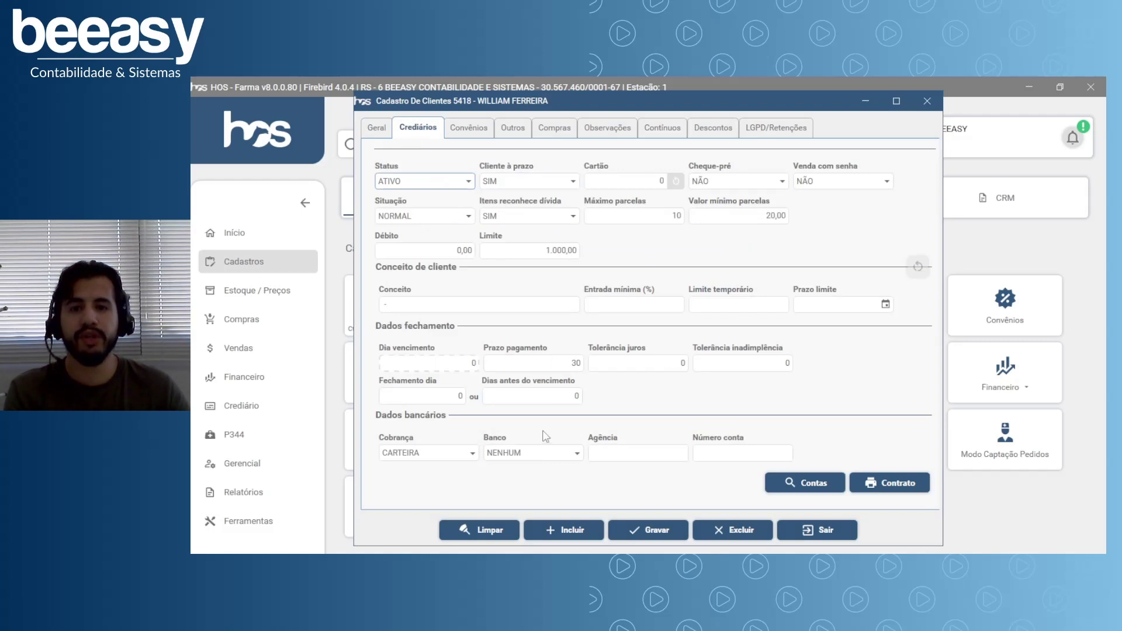
left_click(474, 132)
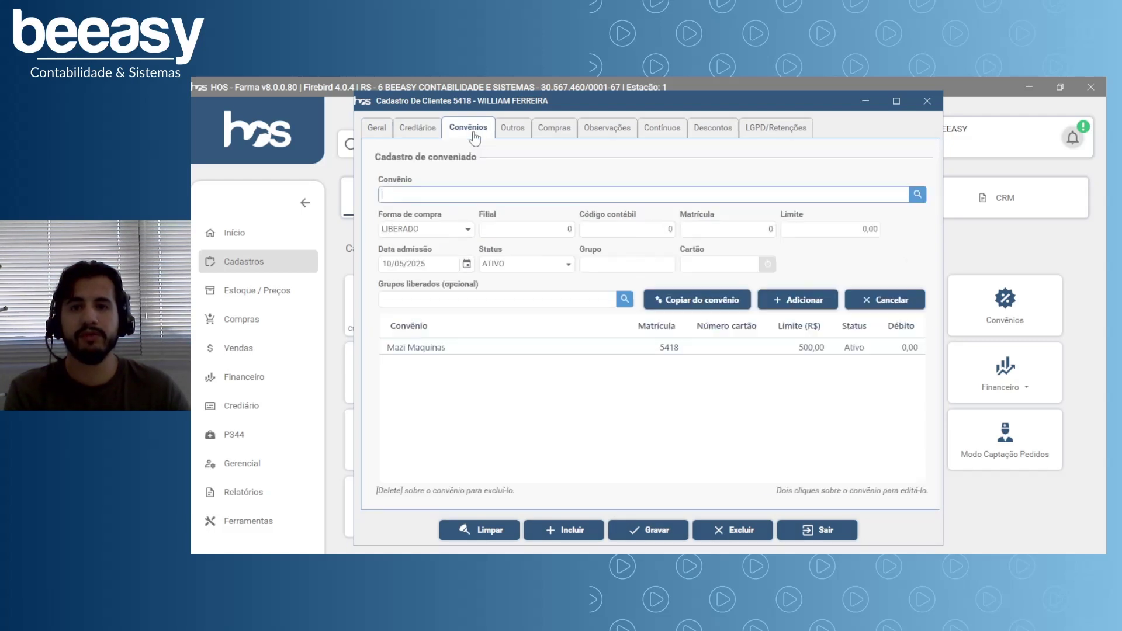
left_click(385, 136)
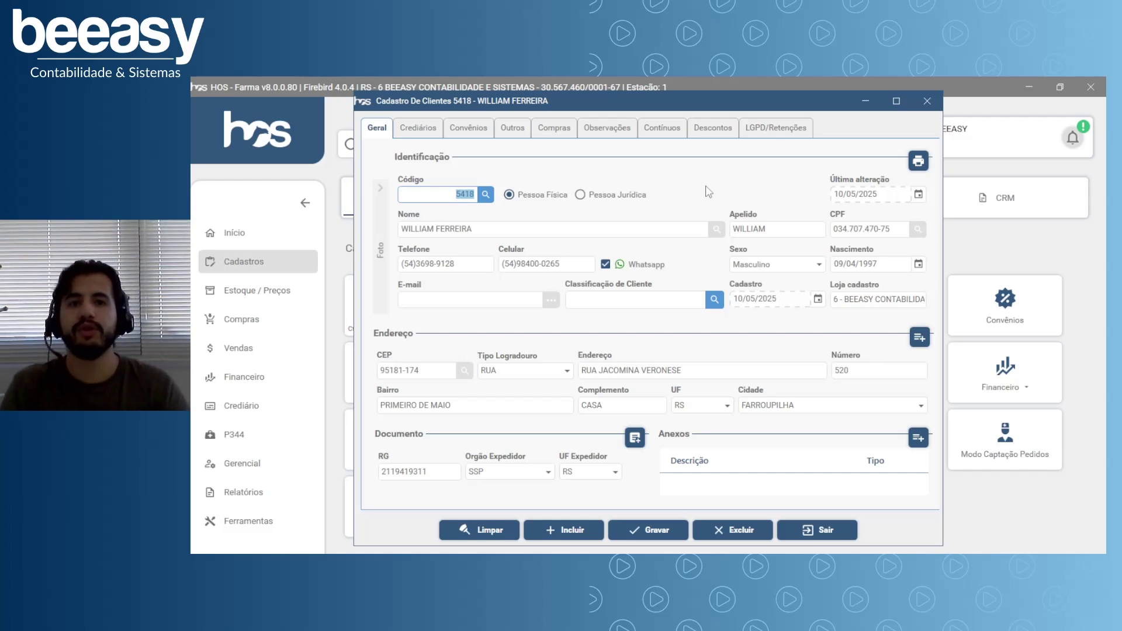
Check the Crediários and Convênios tabs once more and return to Geral.
left_click(410, 138)
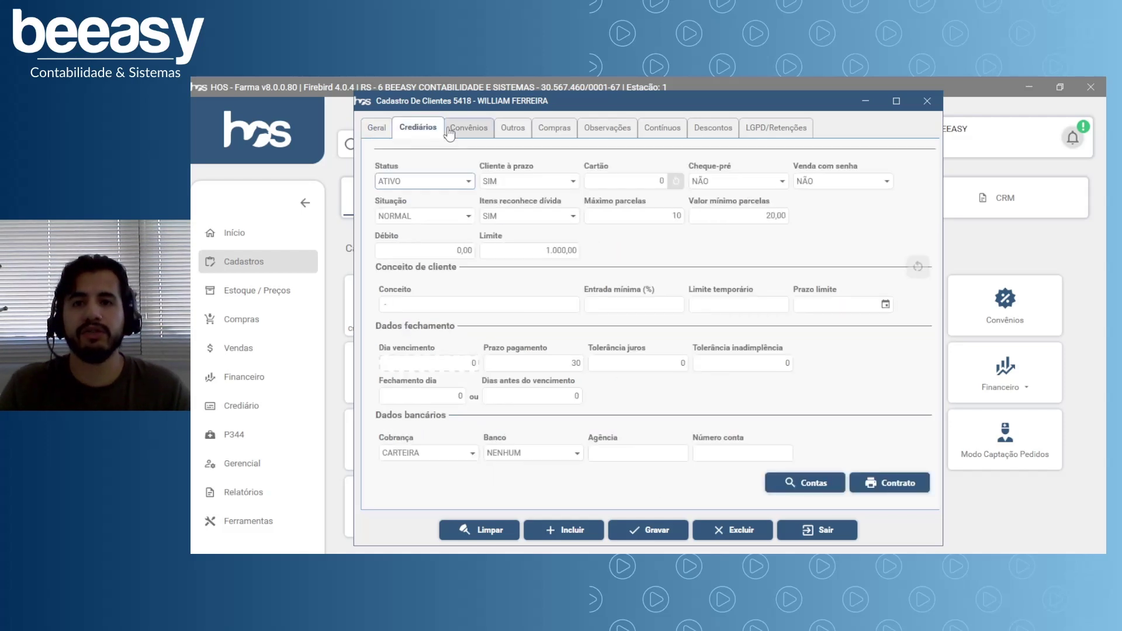
left_click(468, 129)
left_click(380, 132)
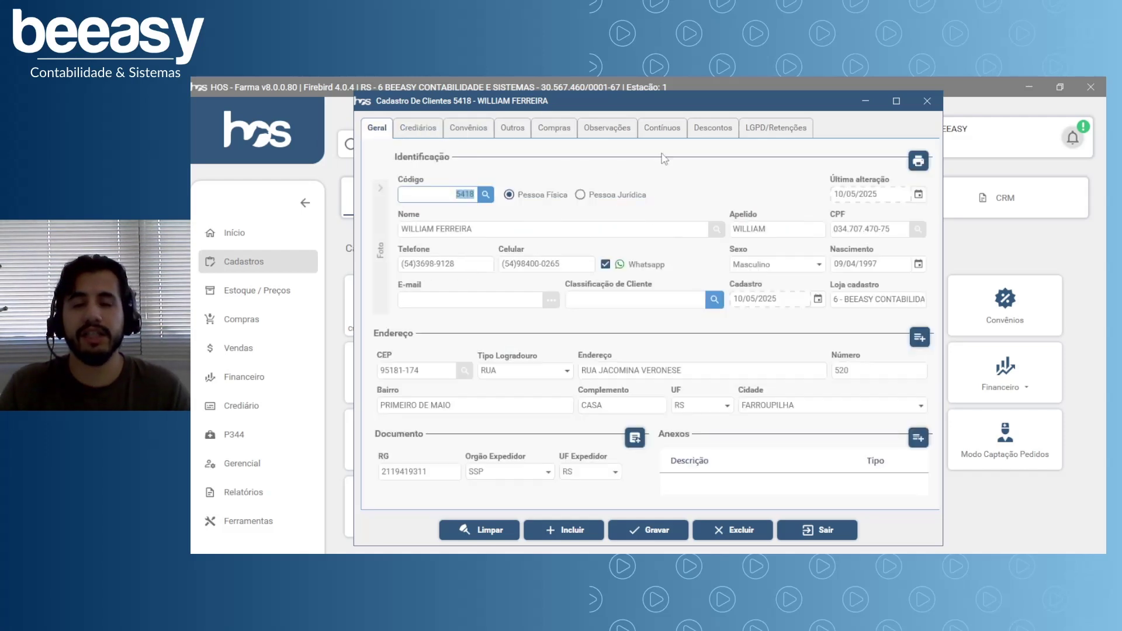
Clear and close the client form, go to Início, and minimize HOS Farma.
left_click(481, 529)
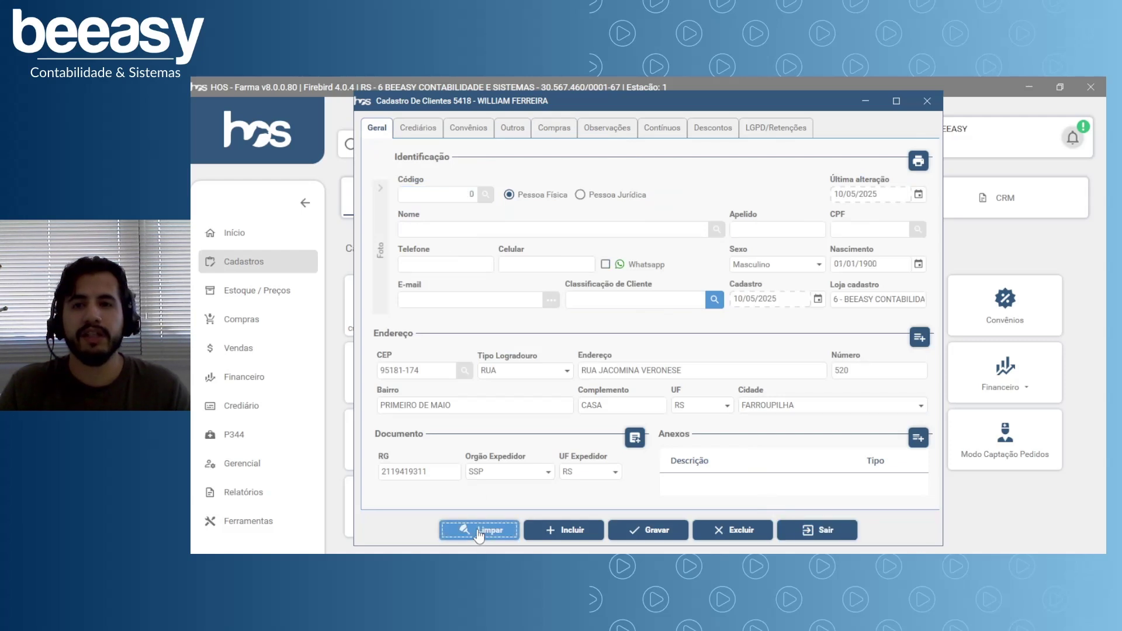
left_click(818, 530)
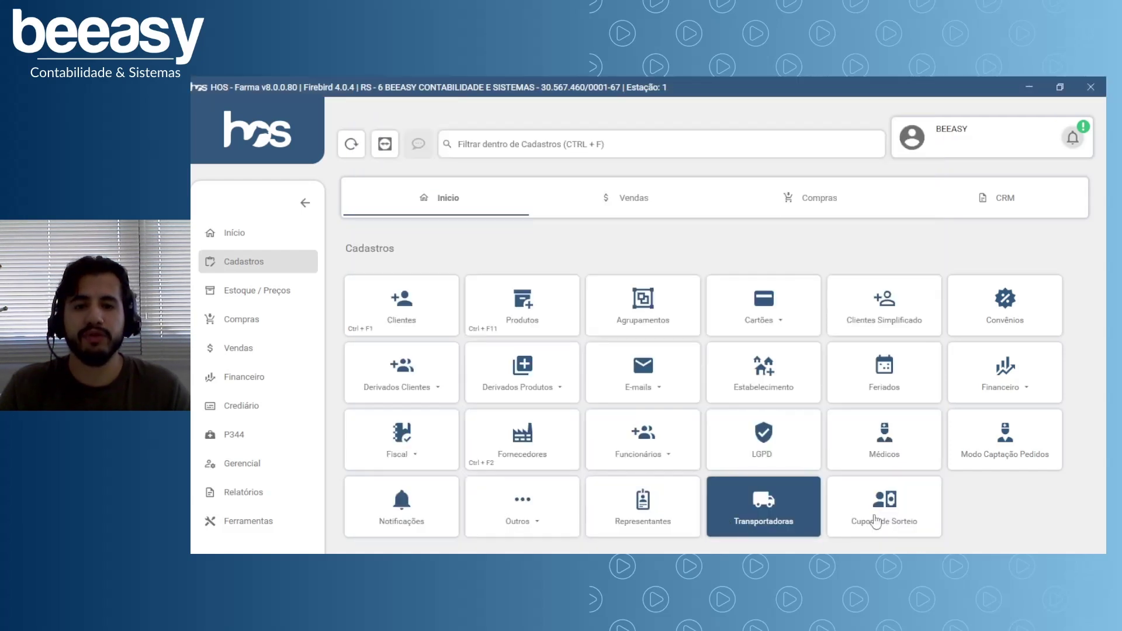
left_click(292, 244)
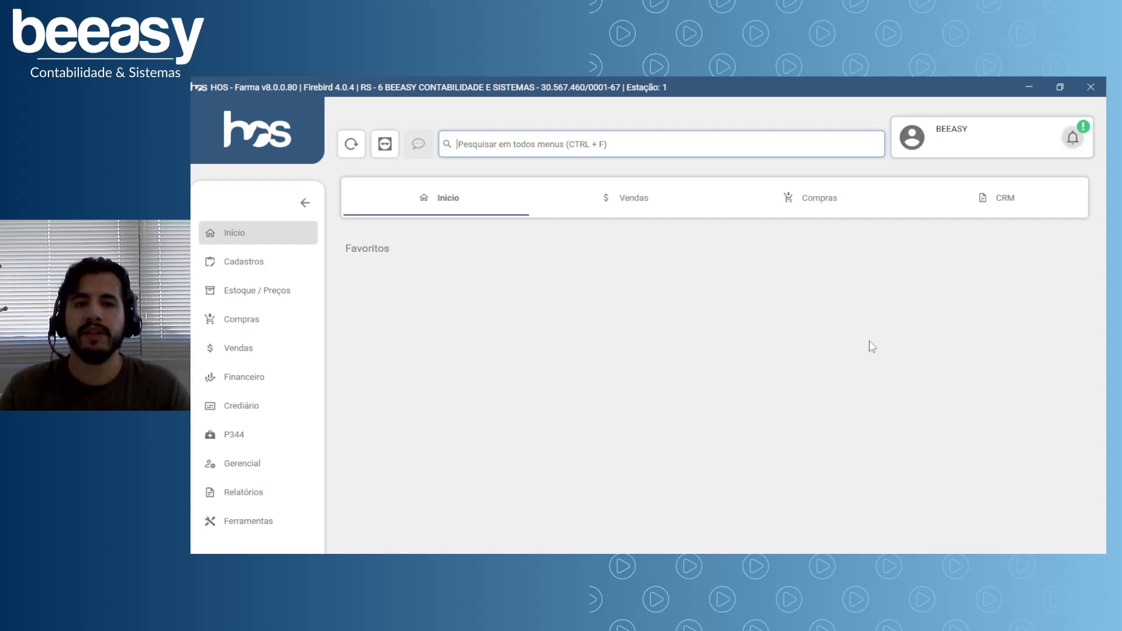
left_click(1029, 88)
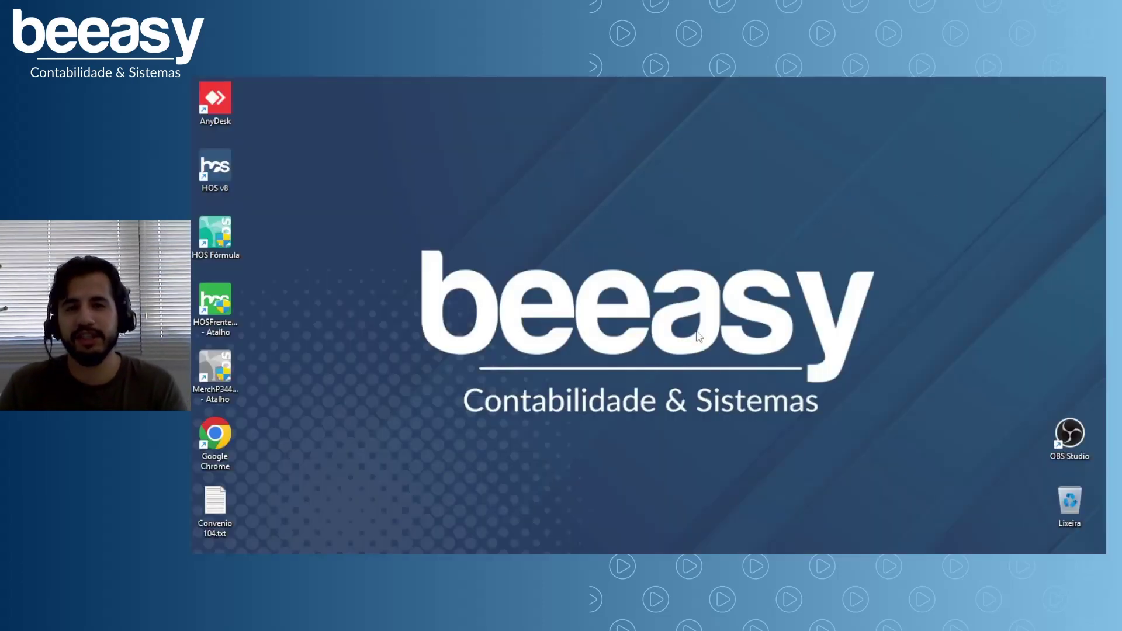